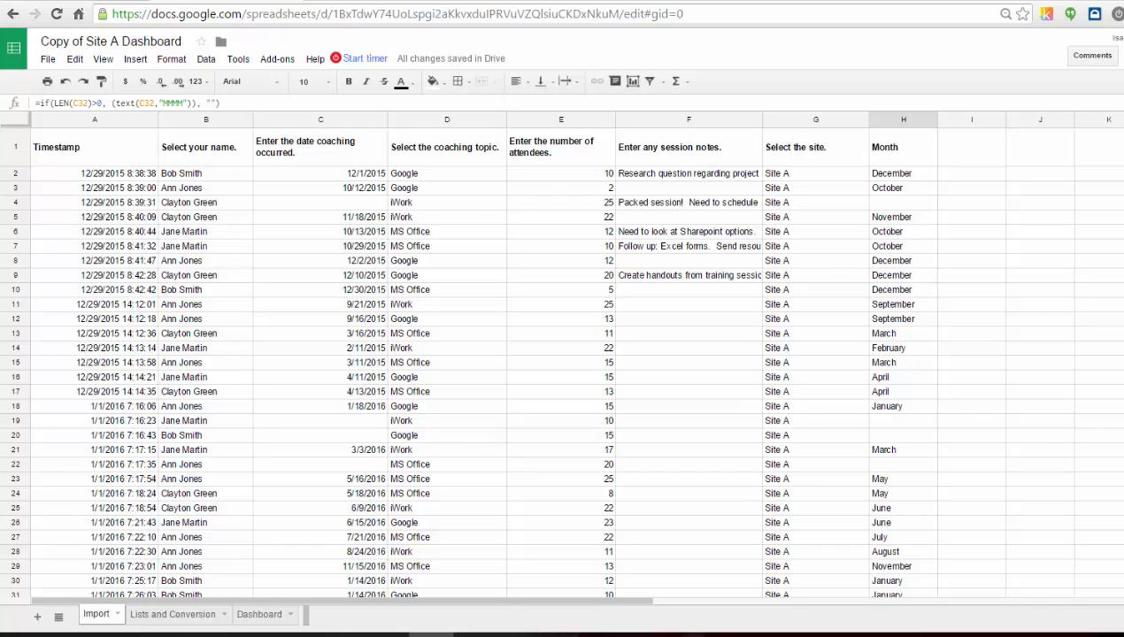
Under the Months heading on the Lists and Conversion sheet, enter January in A22 and fill the list down through December.
left_click(192, 615)
left_click(115, 430)
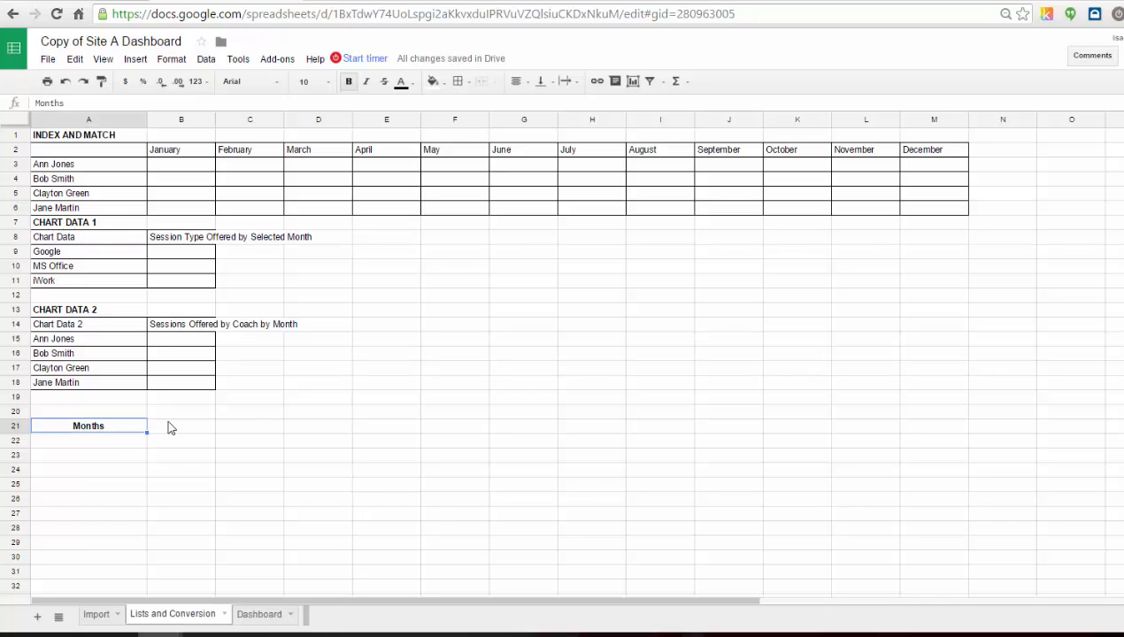
left_click(129, 452)
type("January")
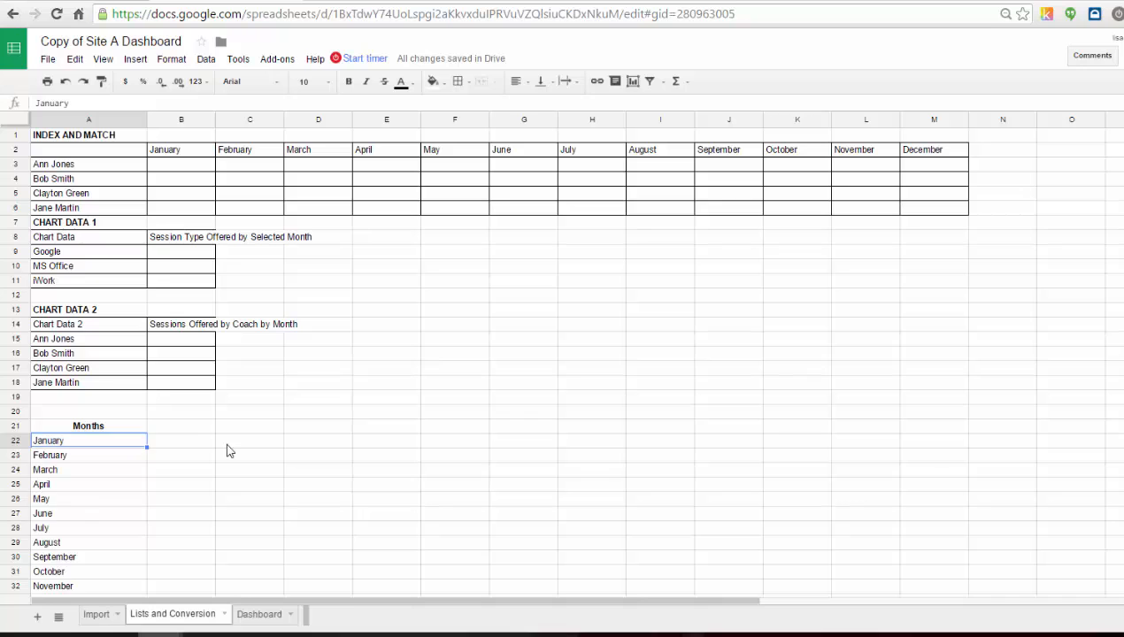
left_click(227, 445)
left_click(136, 444)
Examine the Month formula on the Import sheet and review the layout of the Dashboard sheet.
left_click(97, 614)
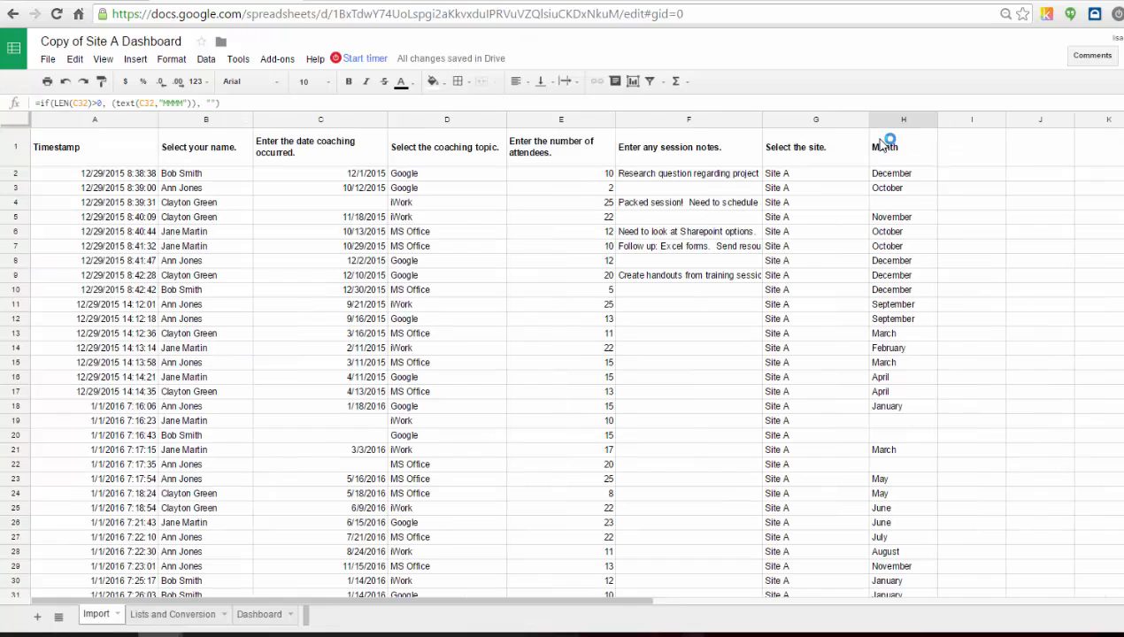
left_click(928, 175)
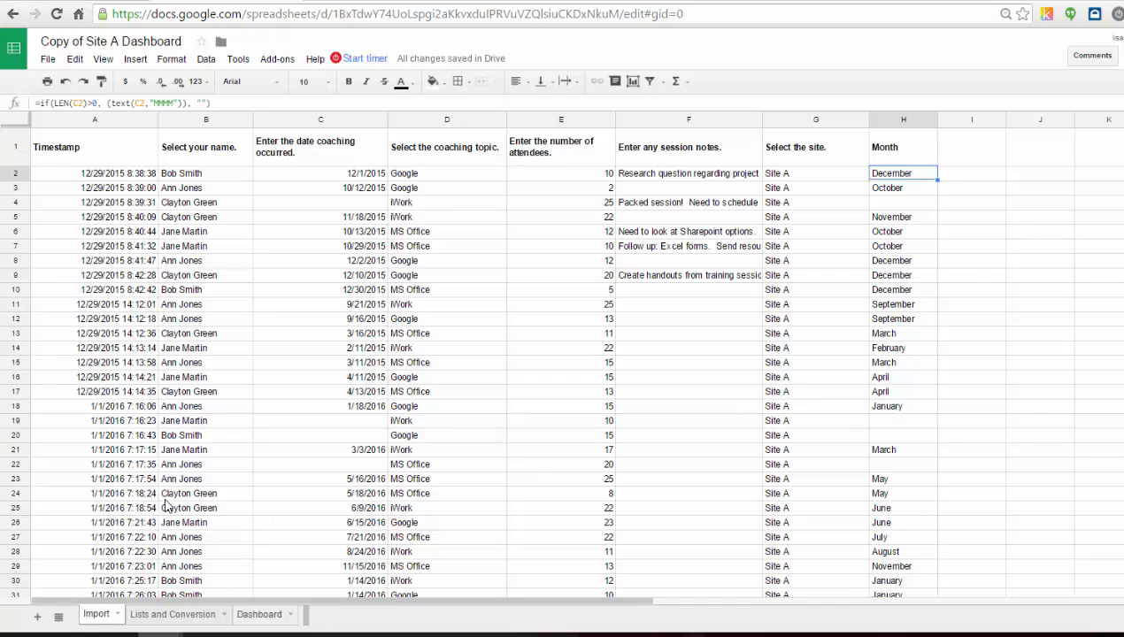
left_click(168, 617)
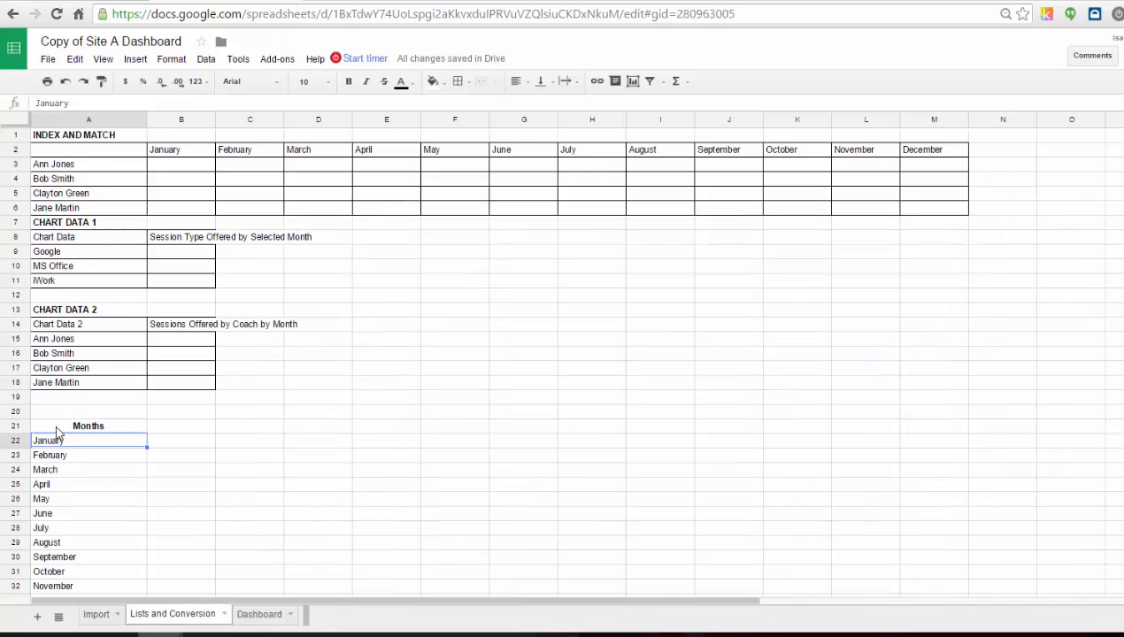
left_click(95, 614)
left_click(252, 616)
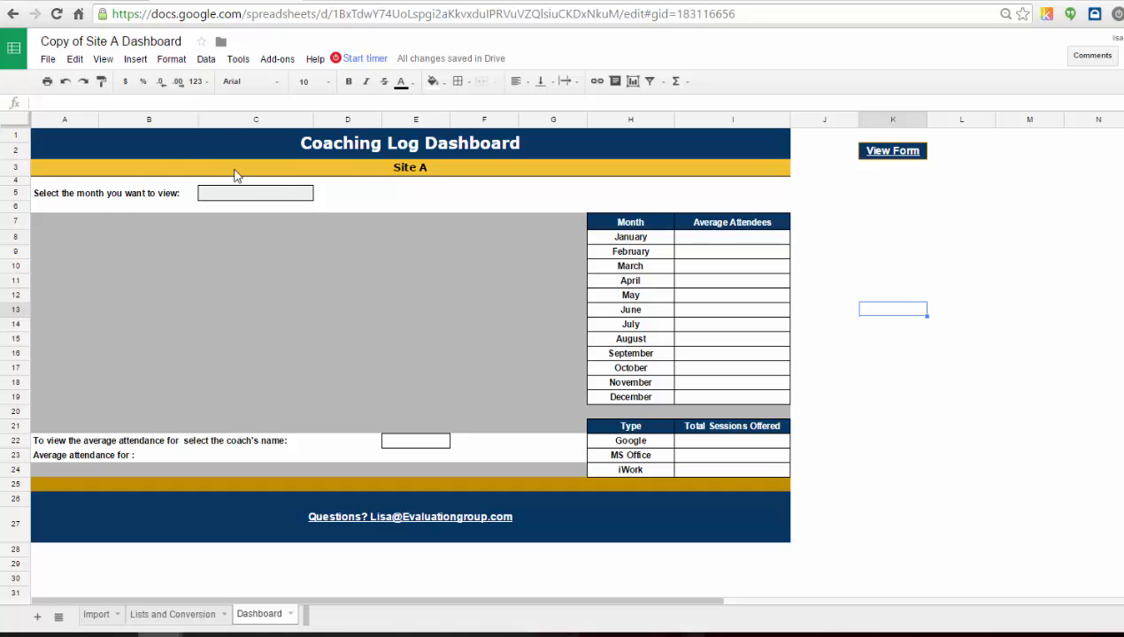
Add data validation to the Dashboard's month cell C5 as a list from the range 'Lists and Conversion'!A22:A33.
left_click(281, 194)
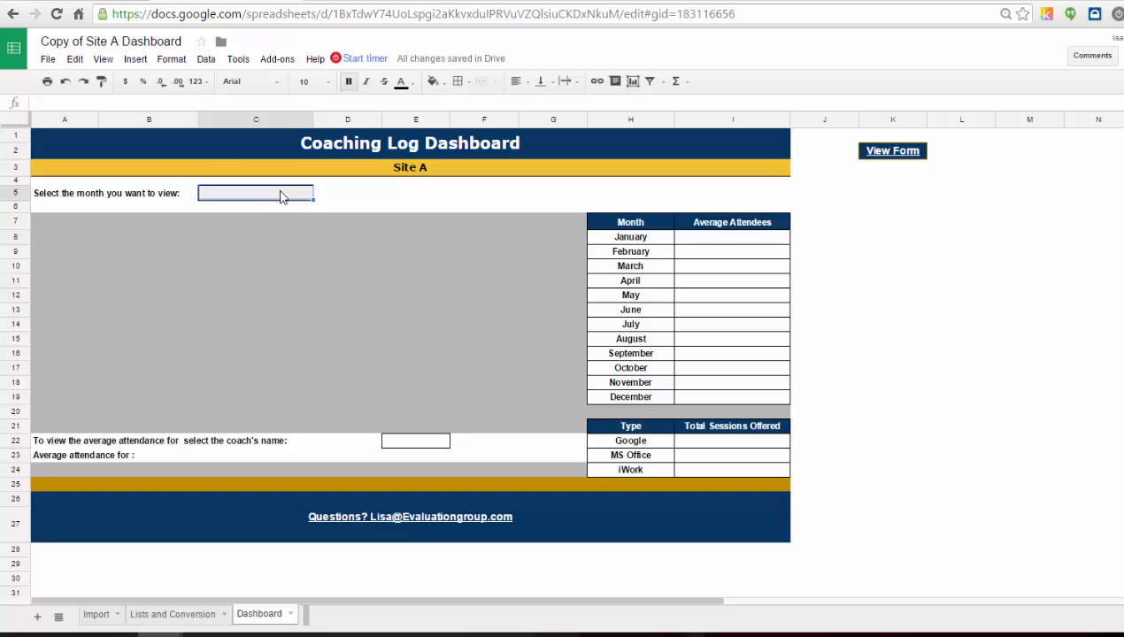
left_click(206, 60)
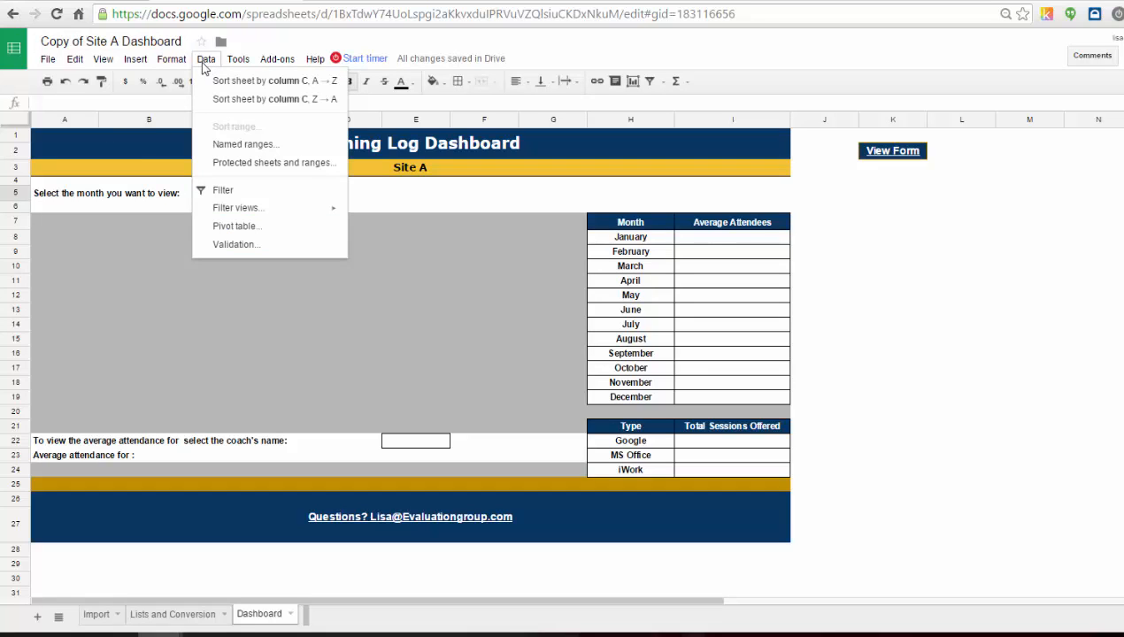
left_click(236, 245)
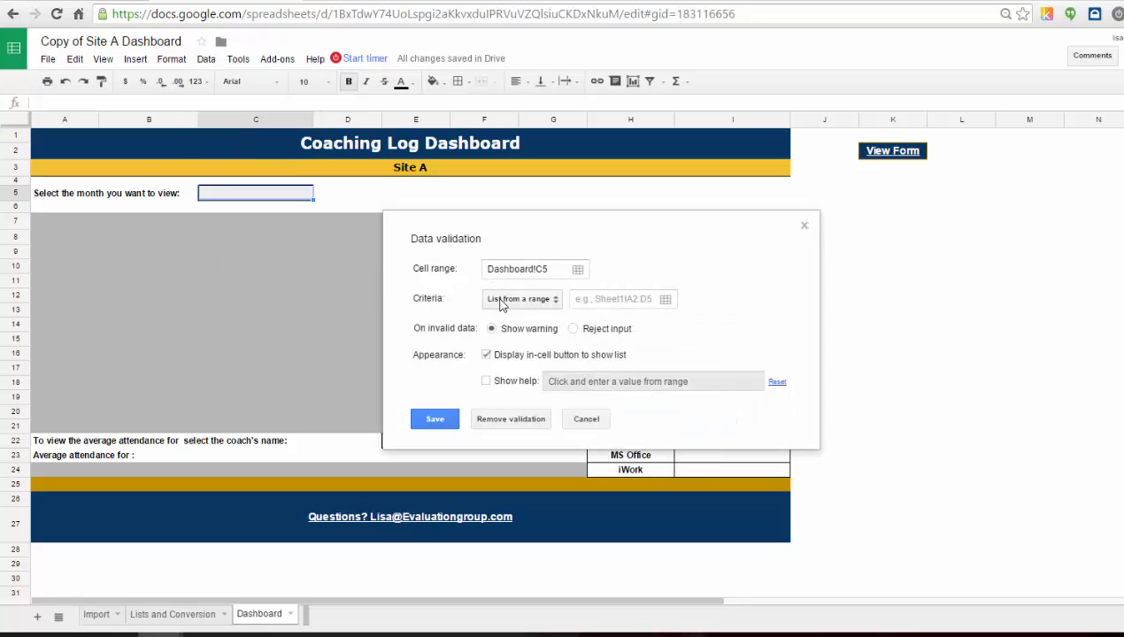
left_click(666, 300)
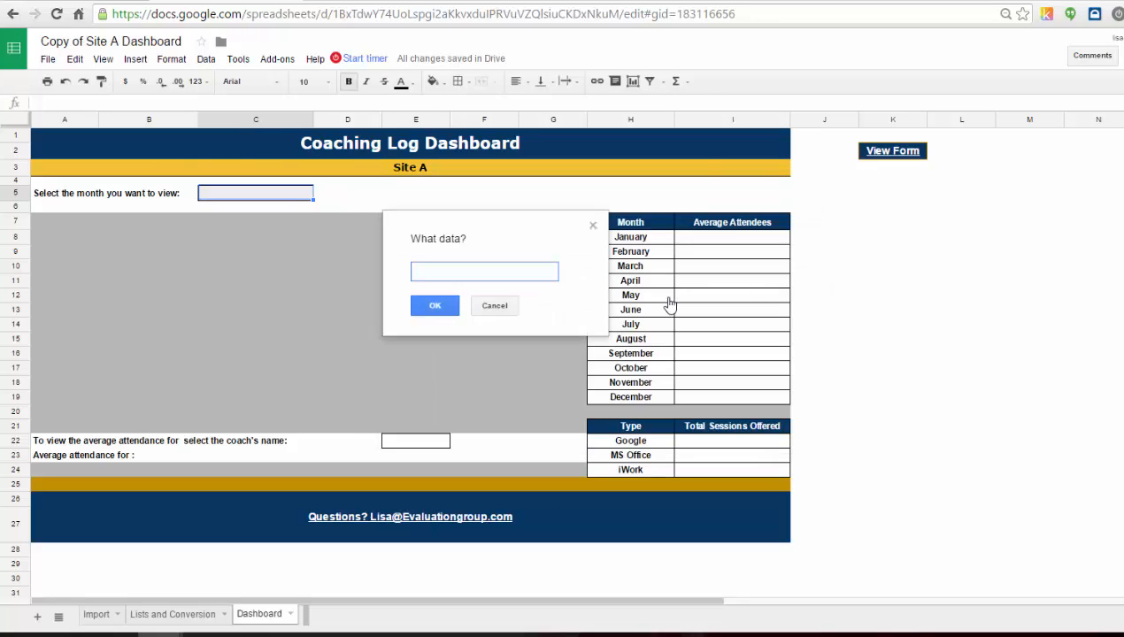
left_click(177, 614)
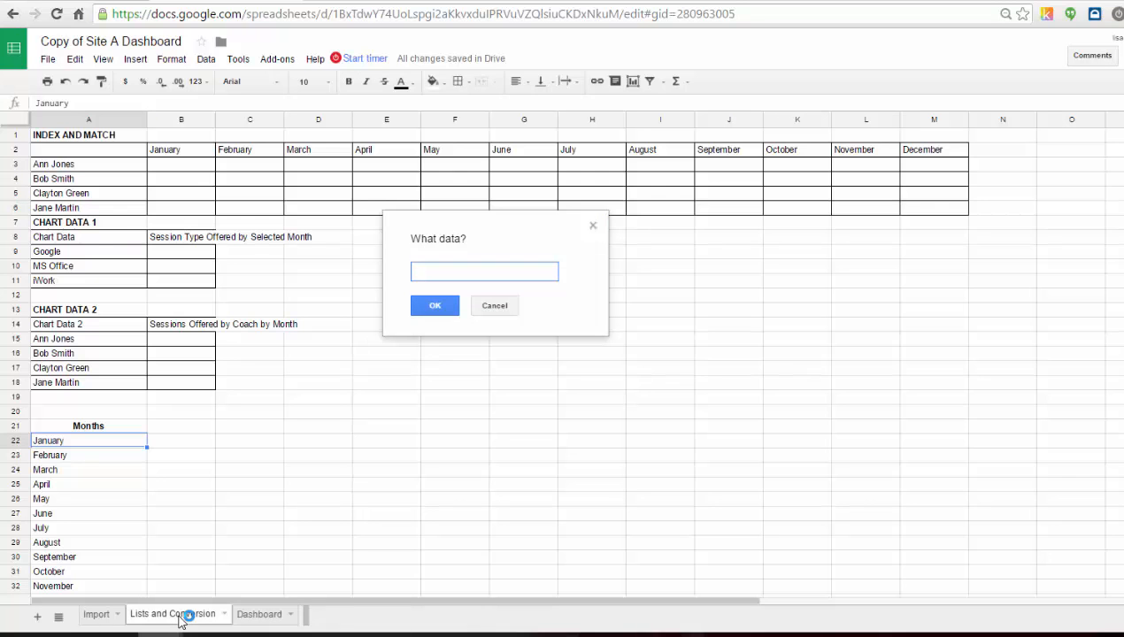
left_click_drag(145, 439, 83, 495)
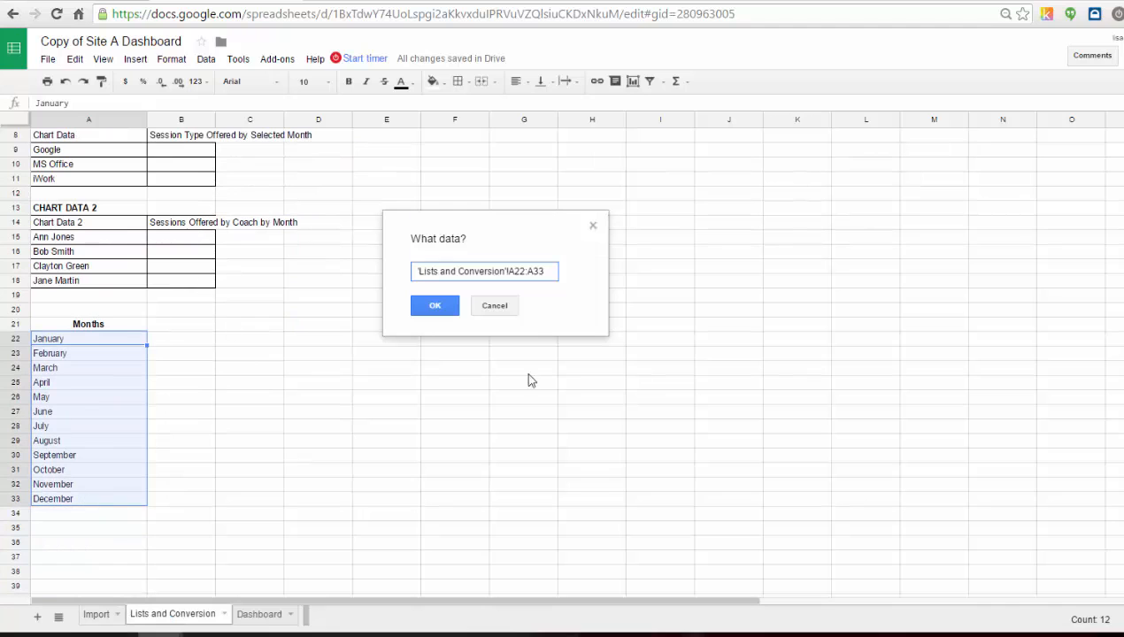
left_click(428, 310)
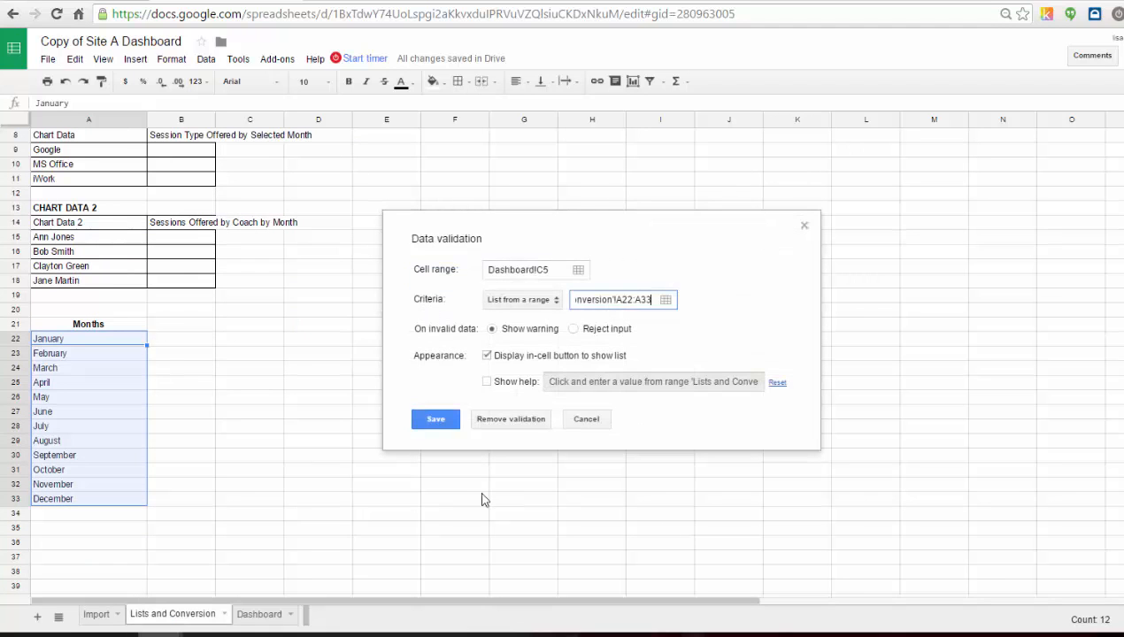
left_click(428, 420)
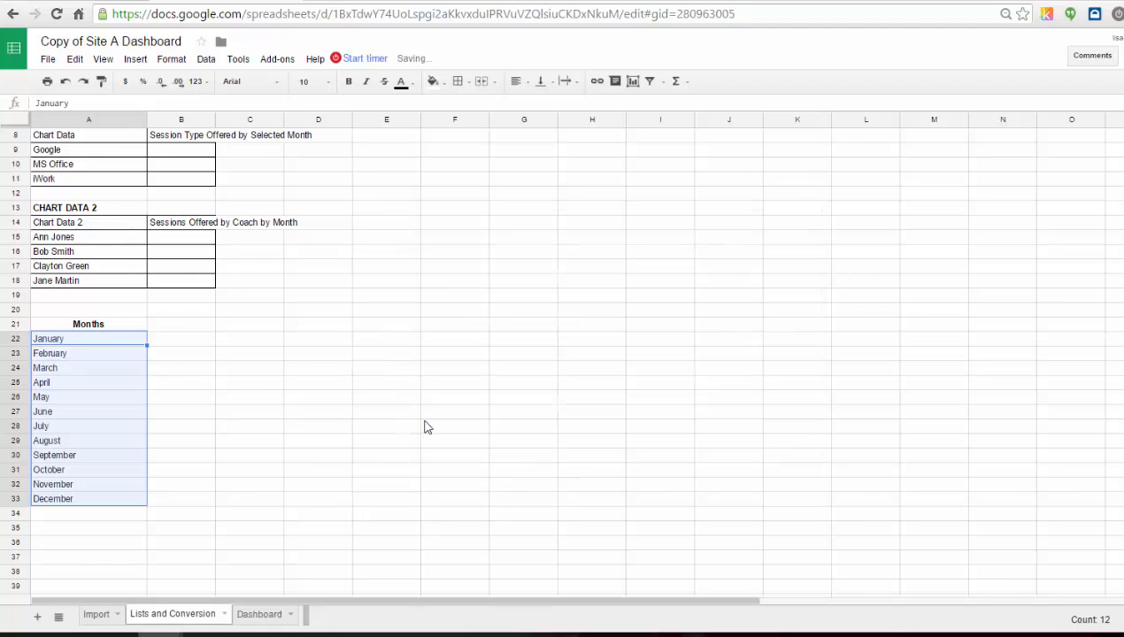
Test the new month dropdown by choosing January, then March, and finally May.
left_click(251, 617)
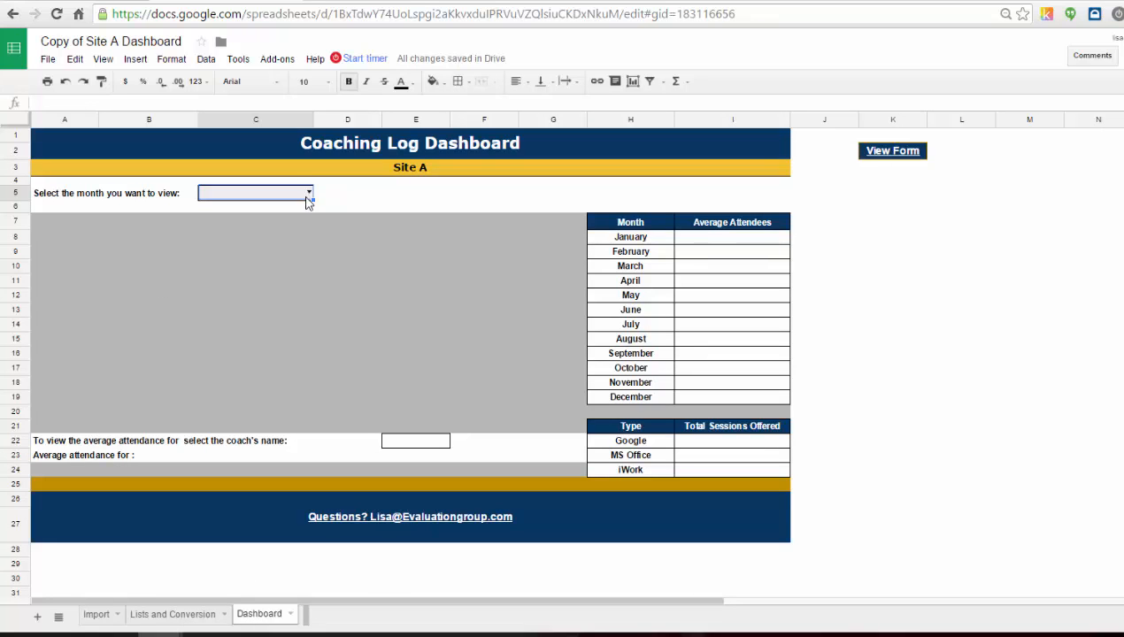
left_click(309, 193)
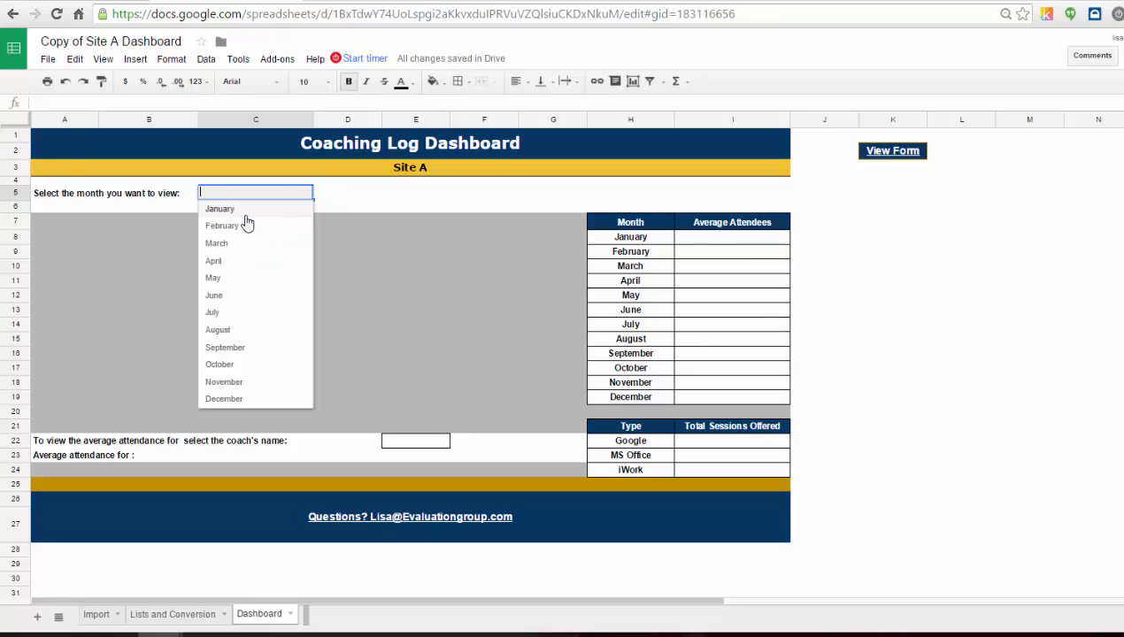
left_click(246, 213)
left_click(309, 194)
left_click(241, 243)
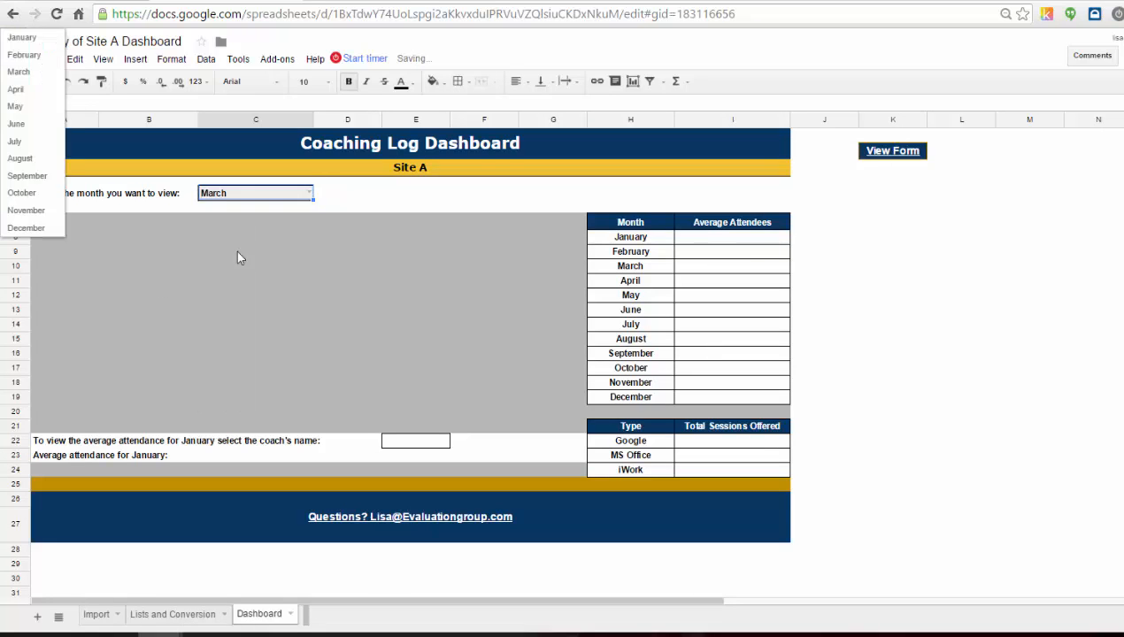
left_click(309, 196)
left_click(232, 281)
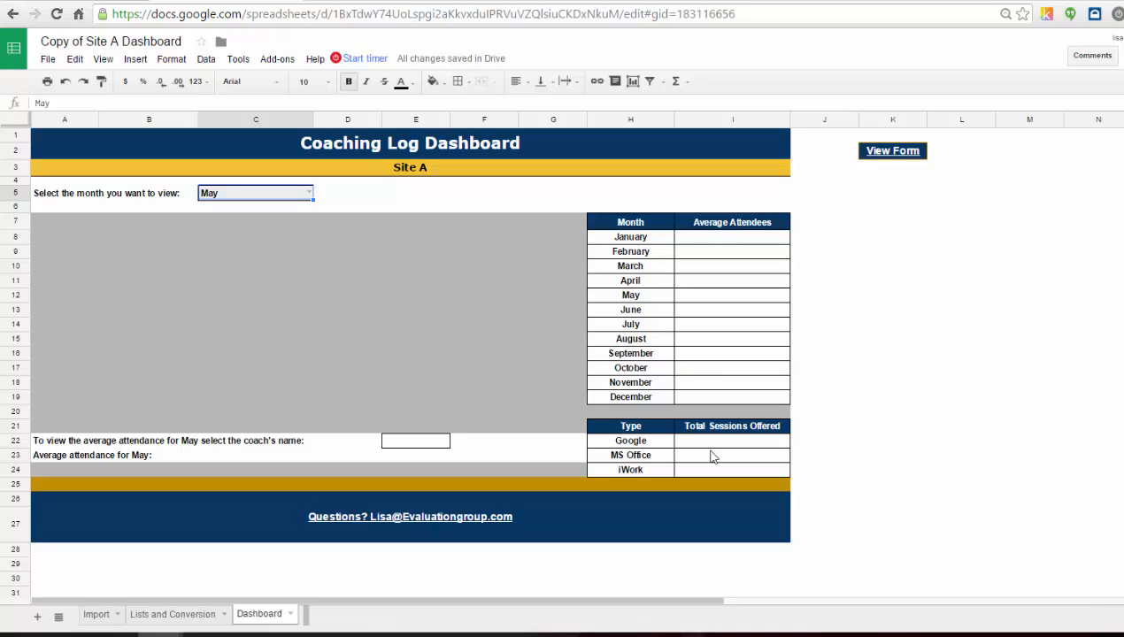
Review the session types under Chart Data 1 and the coach names under Chart Data 2 on the Lists and Conversion sheet.
left_click(179, 617)
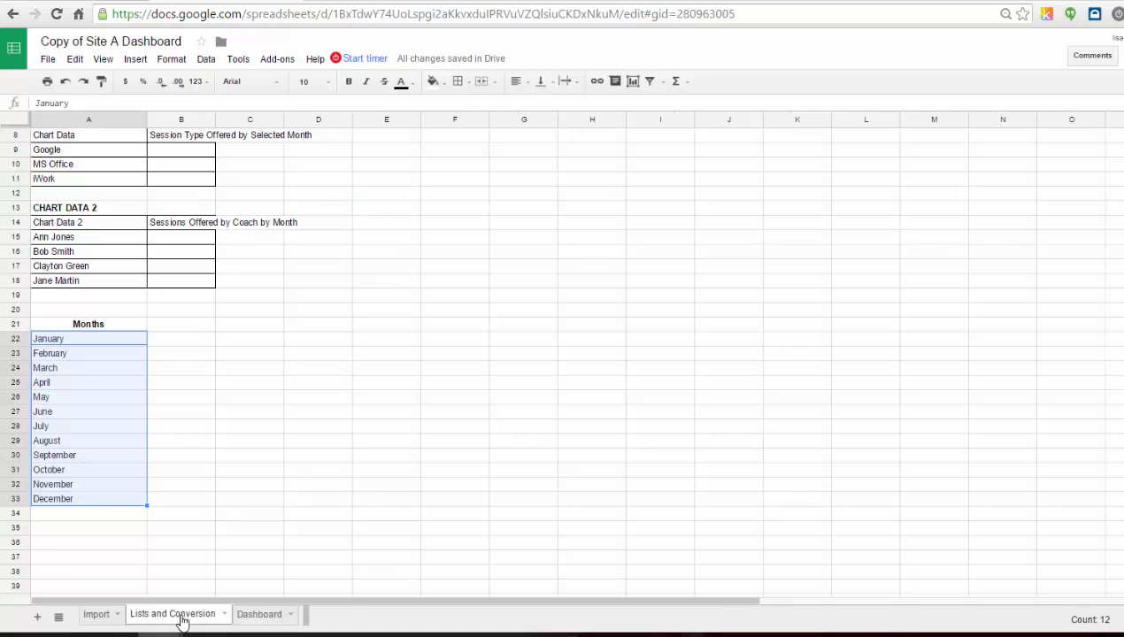
left_click(493, 267)
scroll(488, 319, "up", 3)
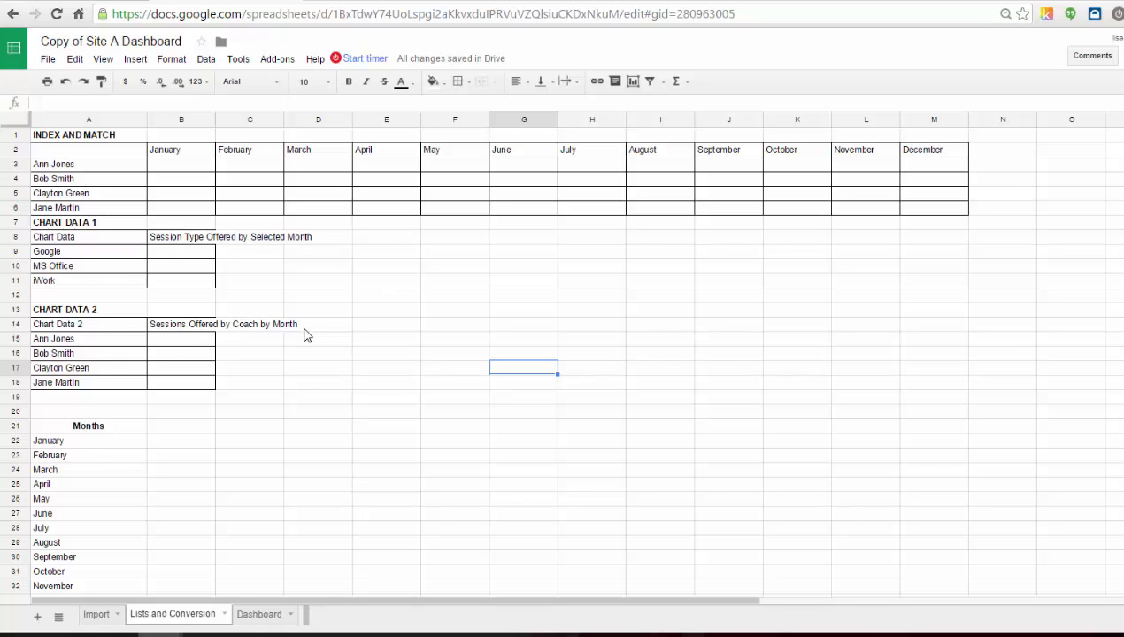
left_click(116, 257)
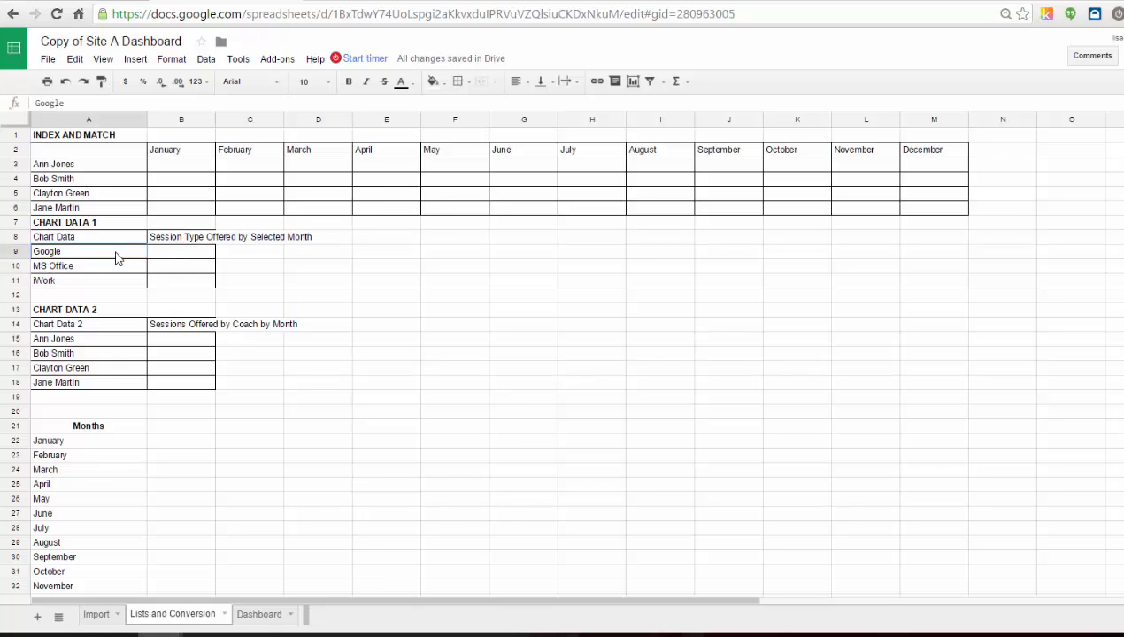
left_click(118, 267)
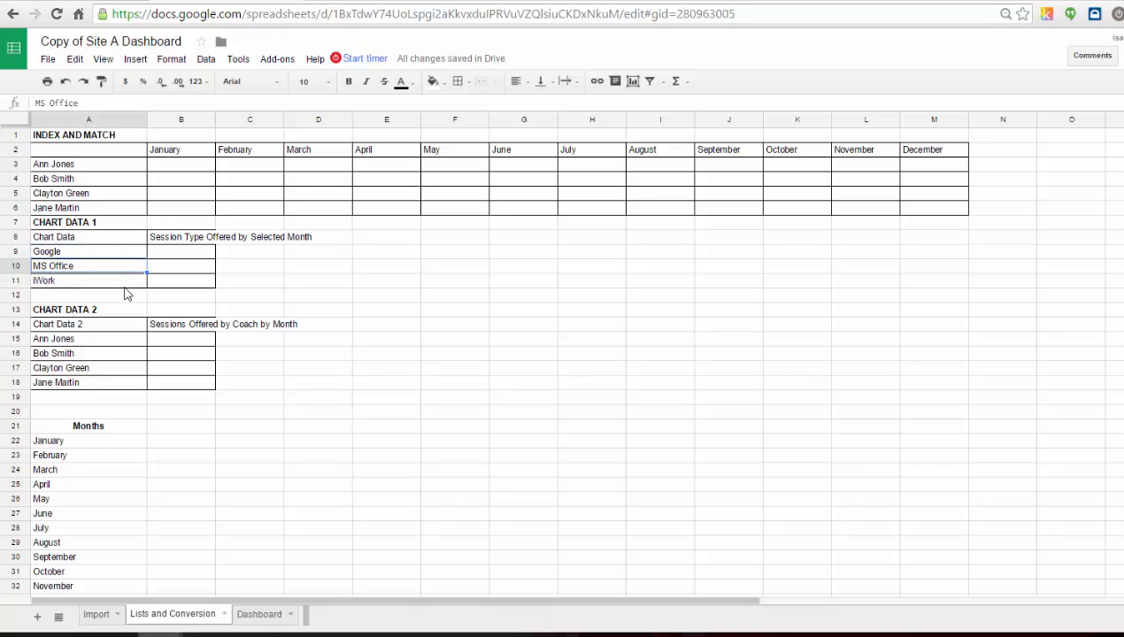
left_click(131, 286)
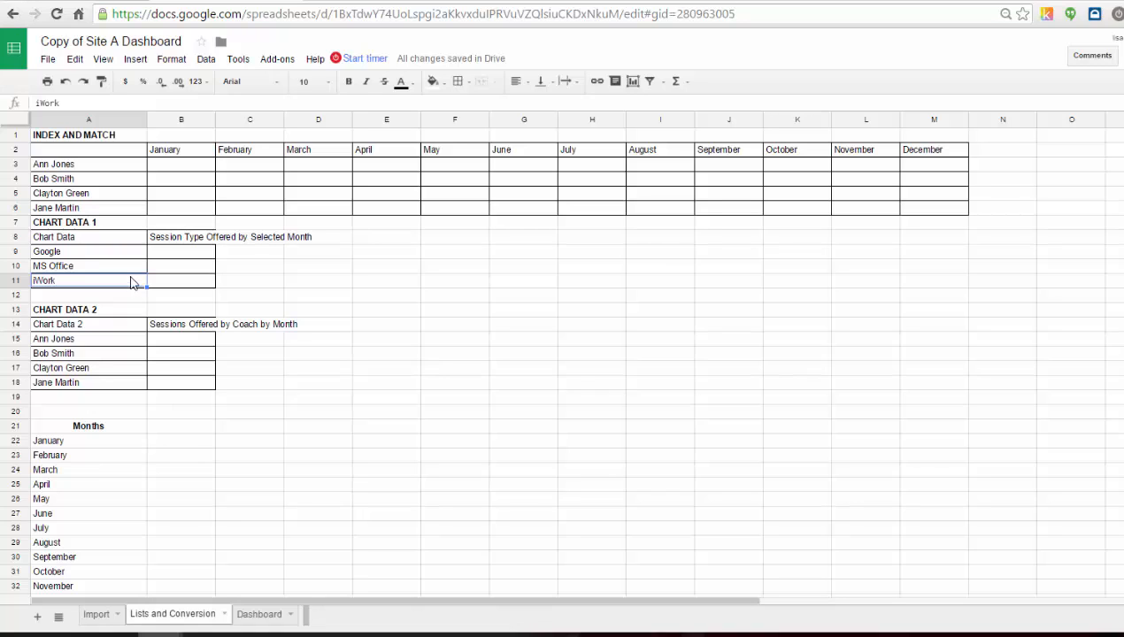
left_click(136, 253)
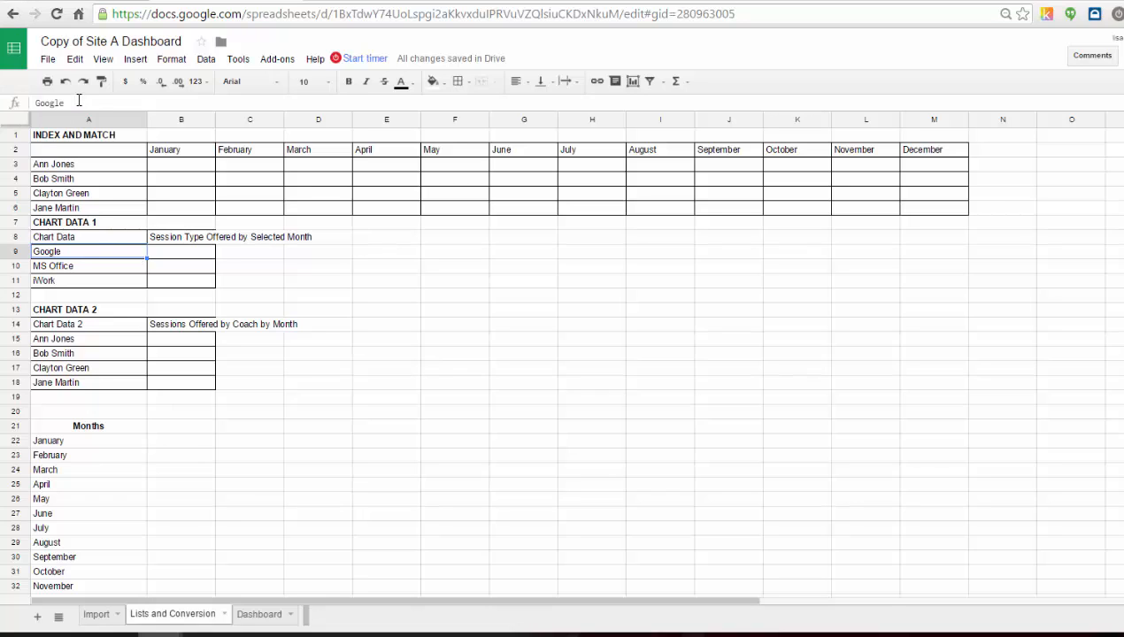
left_click(117, 339)
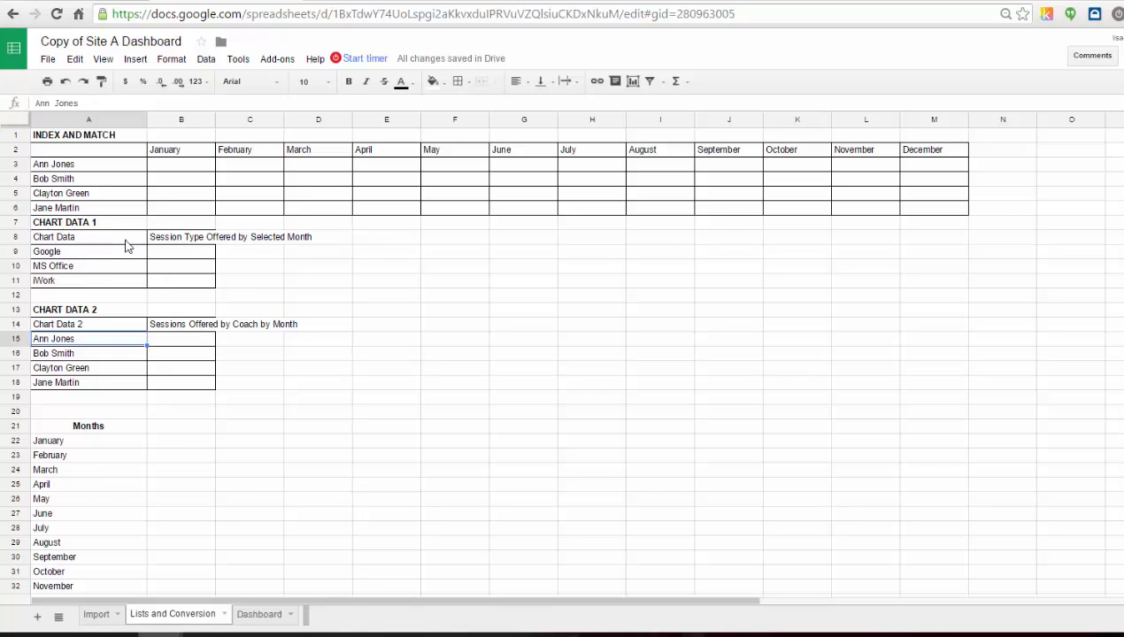
left_click(128, 253)
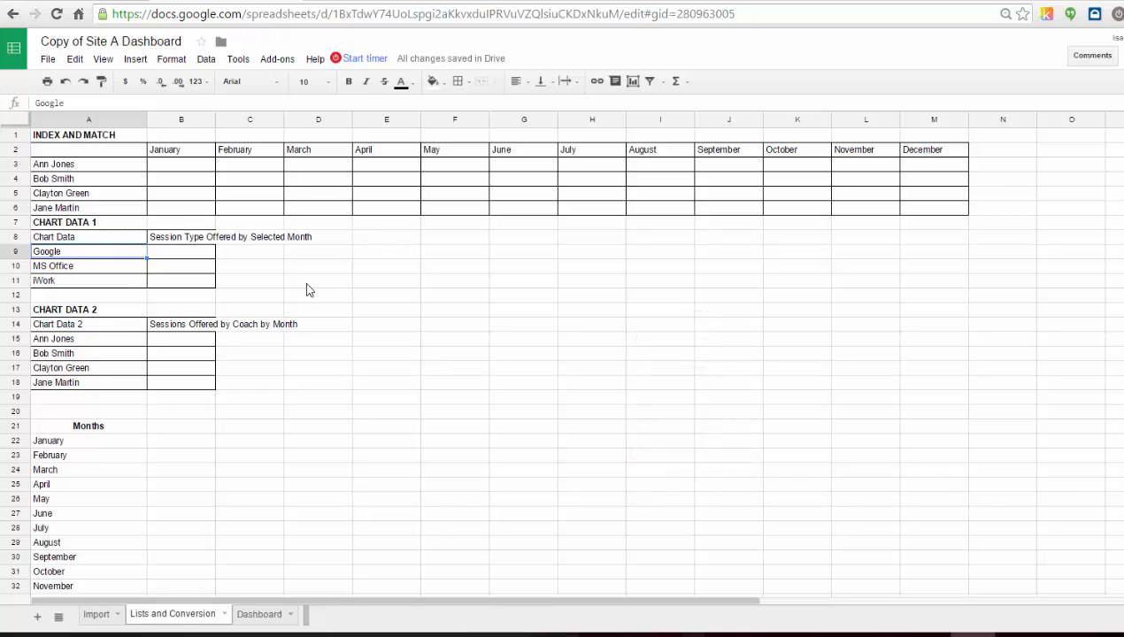
In cell B9 of the Lists and Conversion sheet, start a COUNTIFS formula with criteria range Import!D2:D500 and criterion A9.
key("Right")
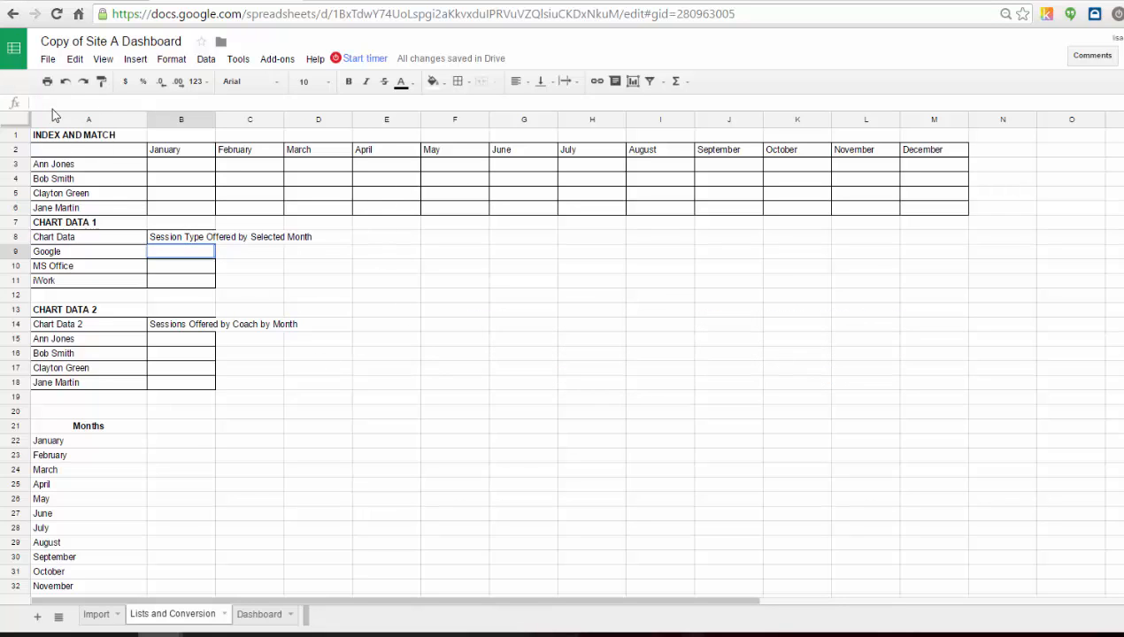
type("=countifs")
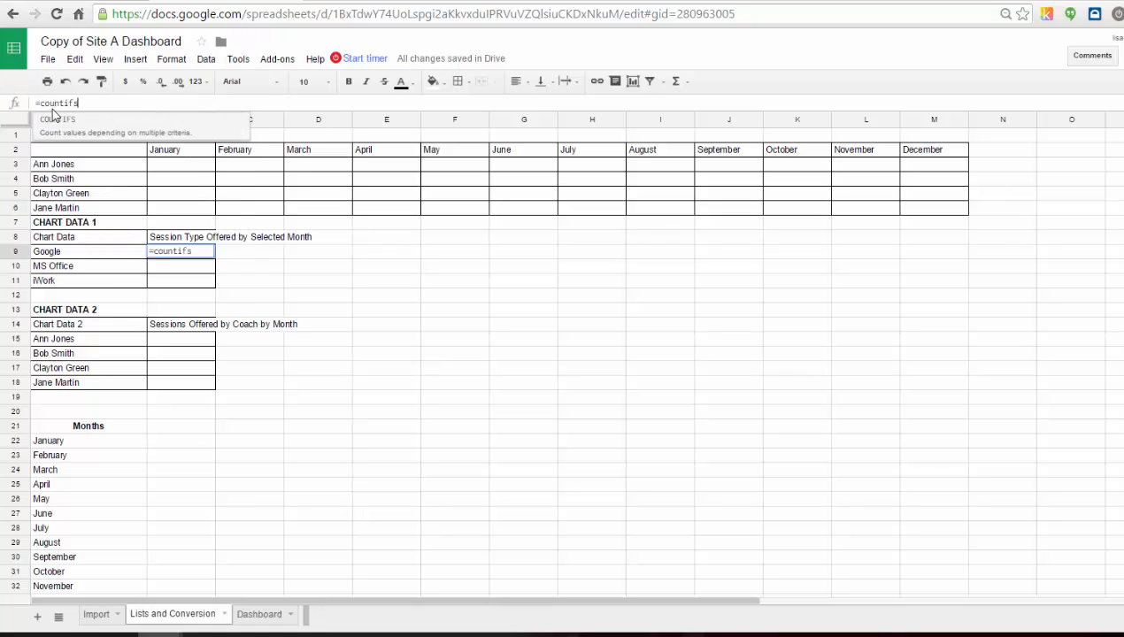
type("(")
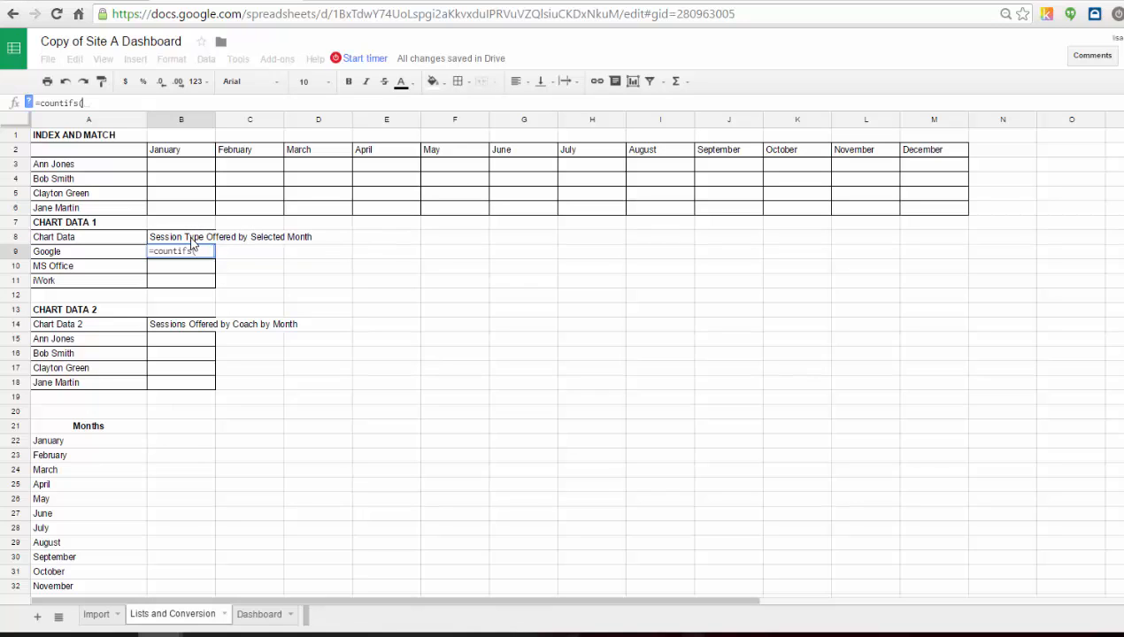
left_click(96, 616)
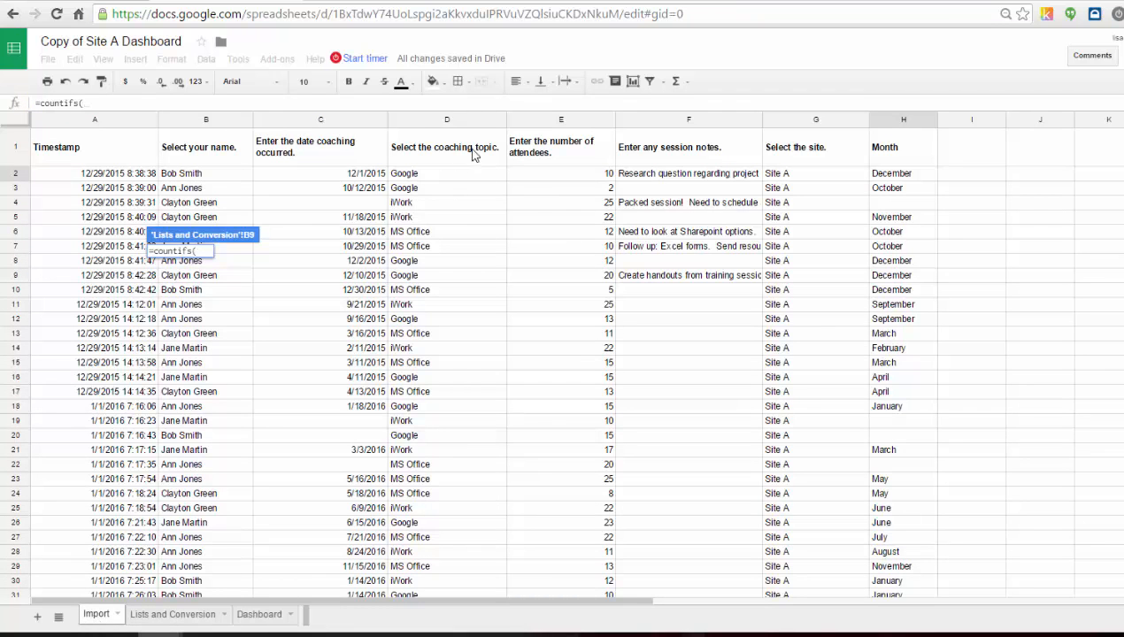
left_click_drag(484, 175, 493, 471)
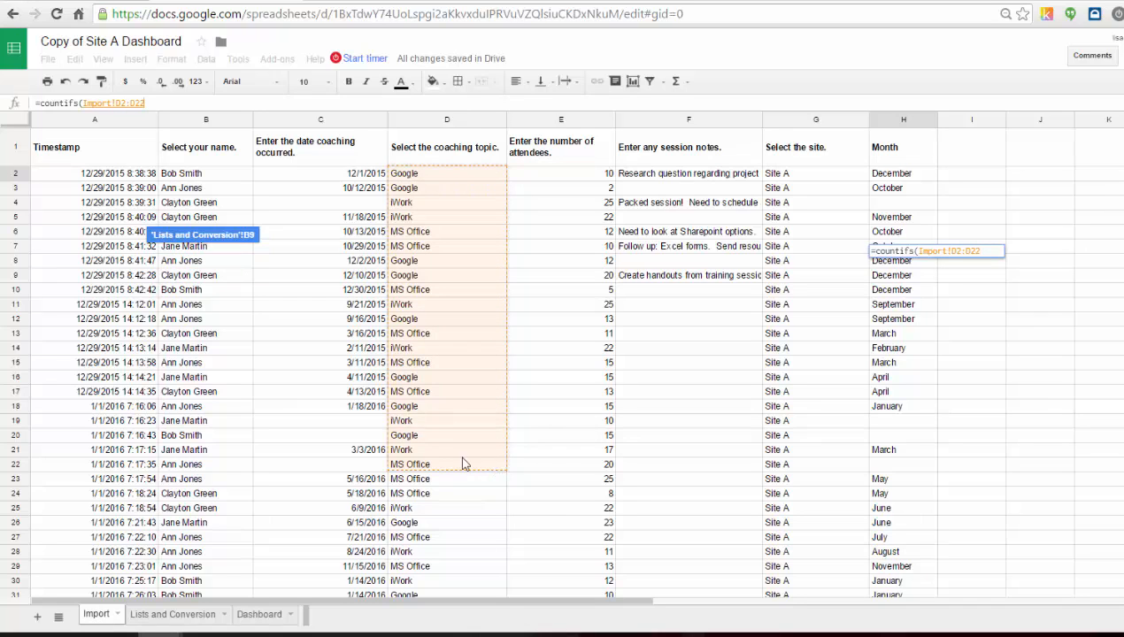
left_click(165, 102)
key("BackSpace")
key("BackSpace")
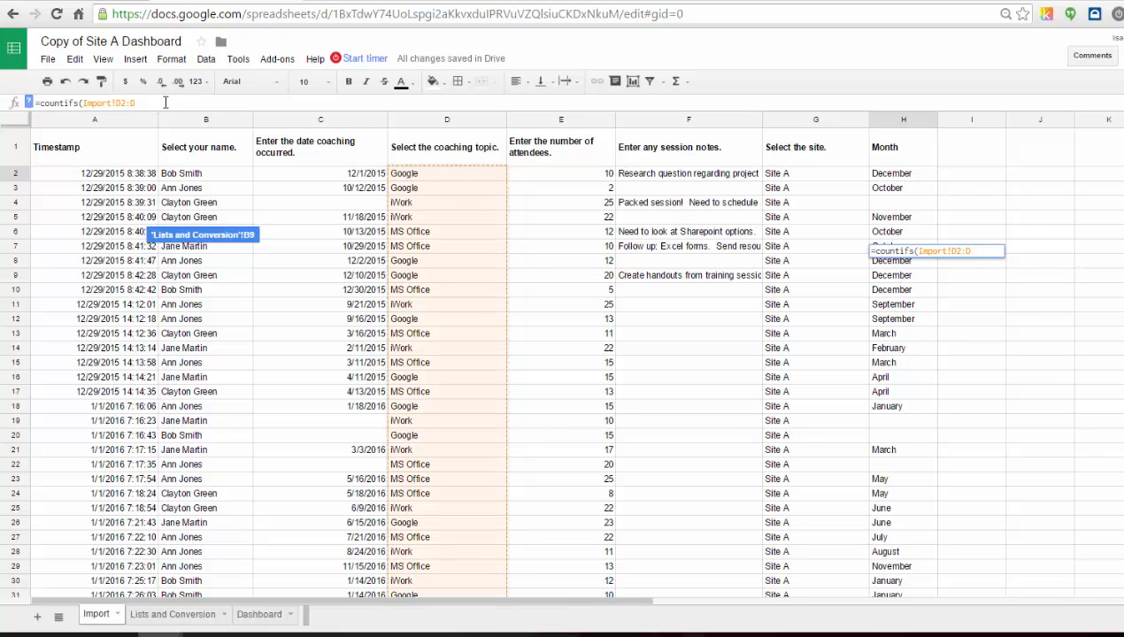
type("500")
type(",")
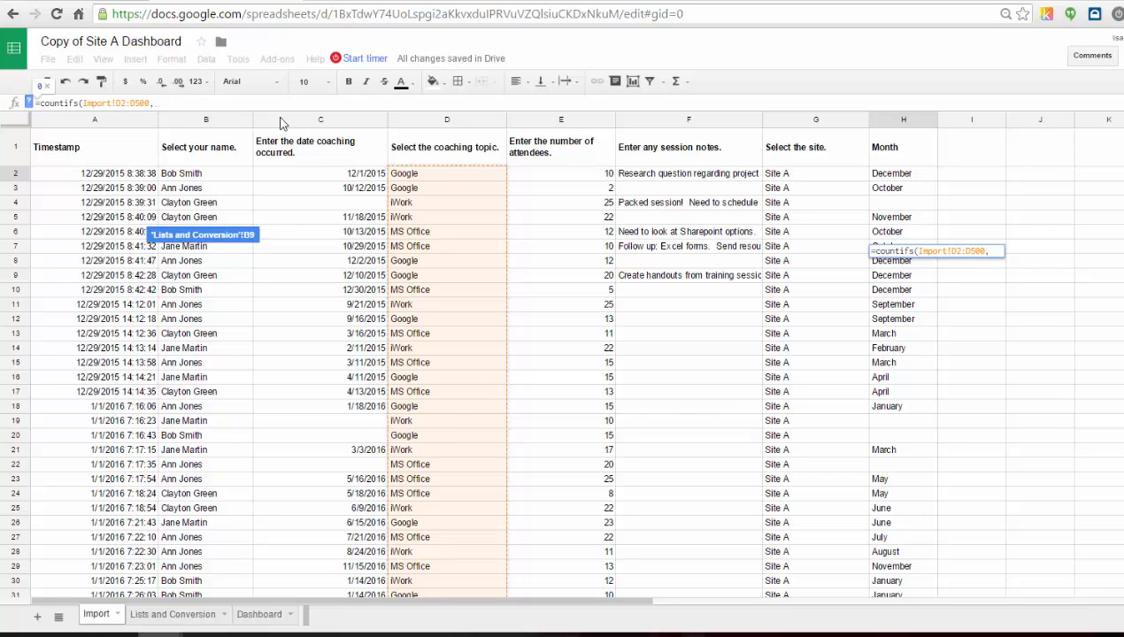
left_click(172, 621)
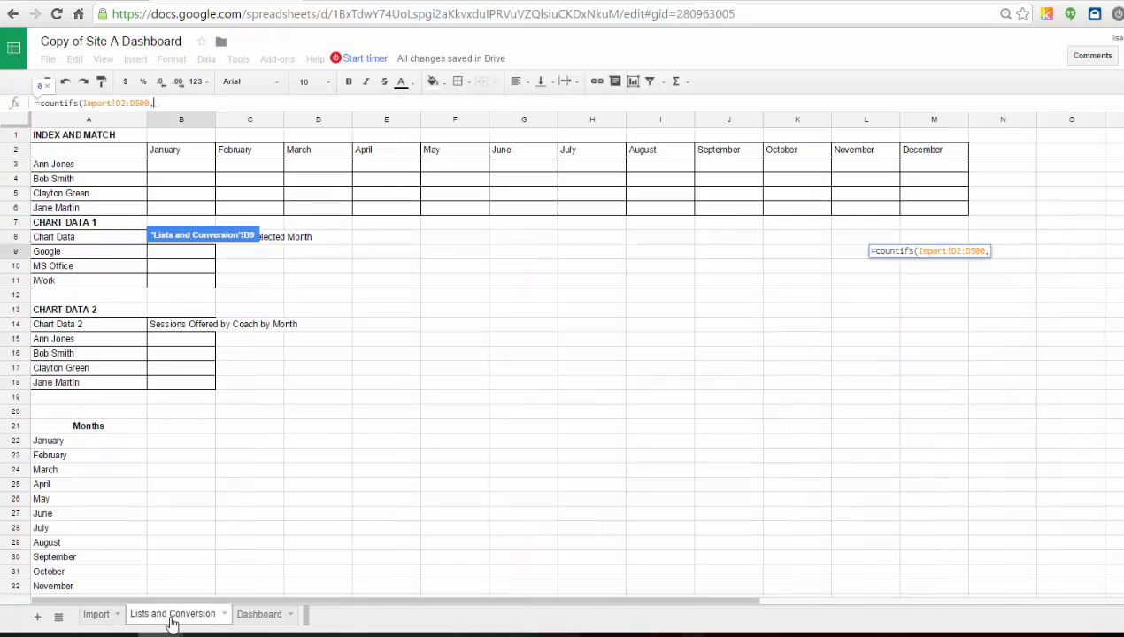
left_click(127, 255)
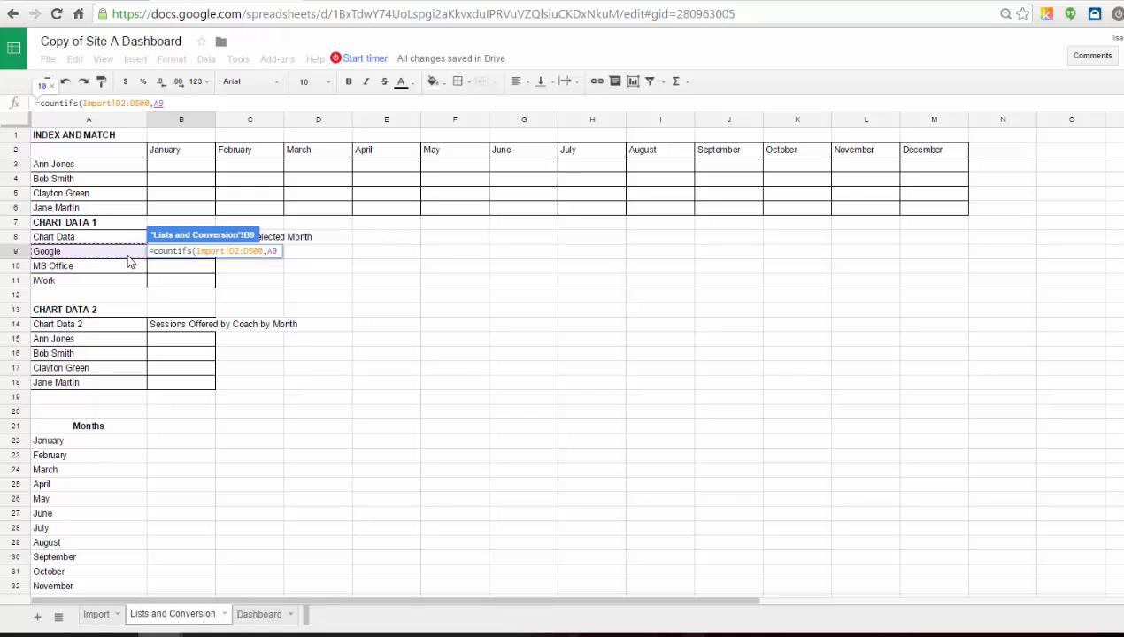
type(",")
Add the month range Import!H2:H500 as the second criteria range of the COUNTIFS formula.
left_click(96, 618)
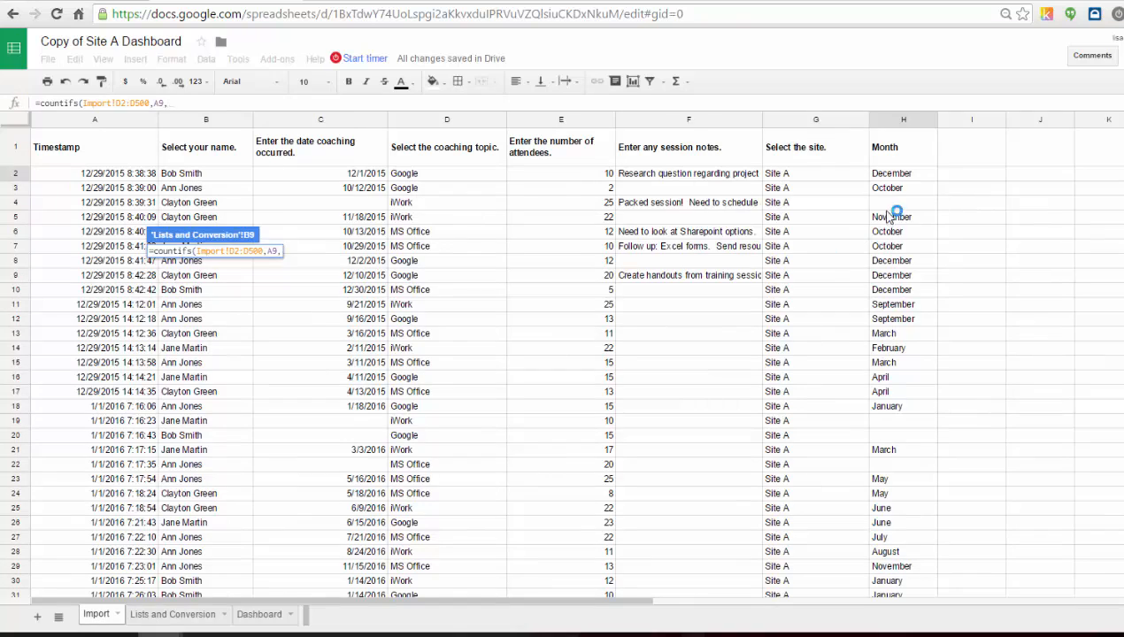
left_click_drag(905, 180, 904, 453)
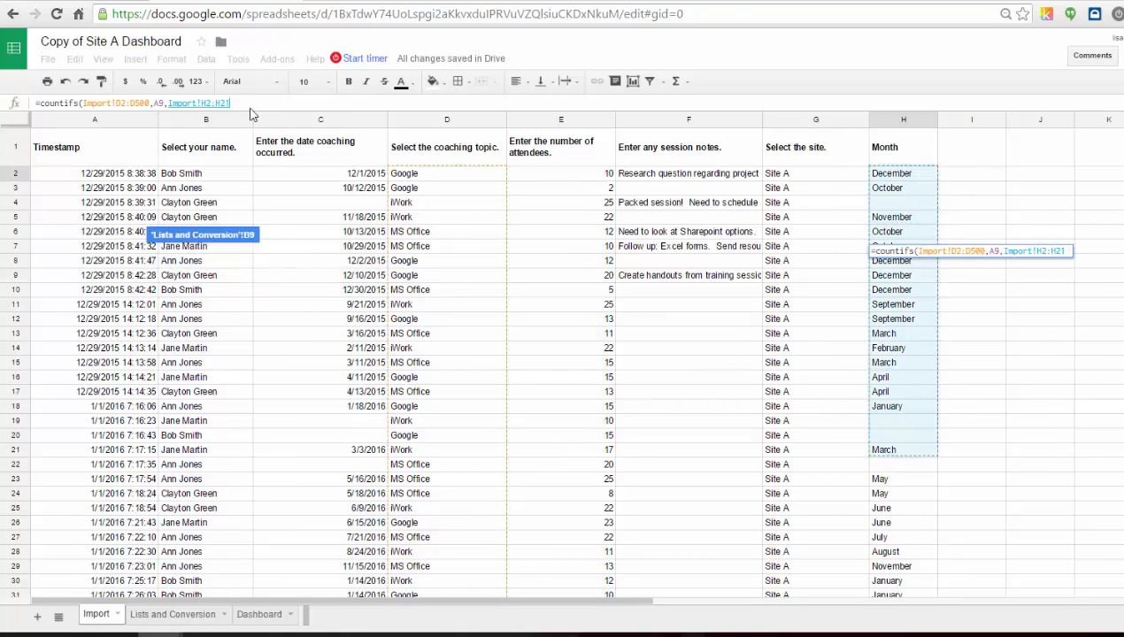
left_click(245, 102)
key("BackSpace")
key("BackSpace")
type("500")
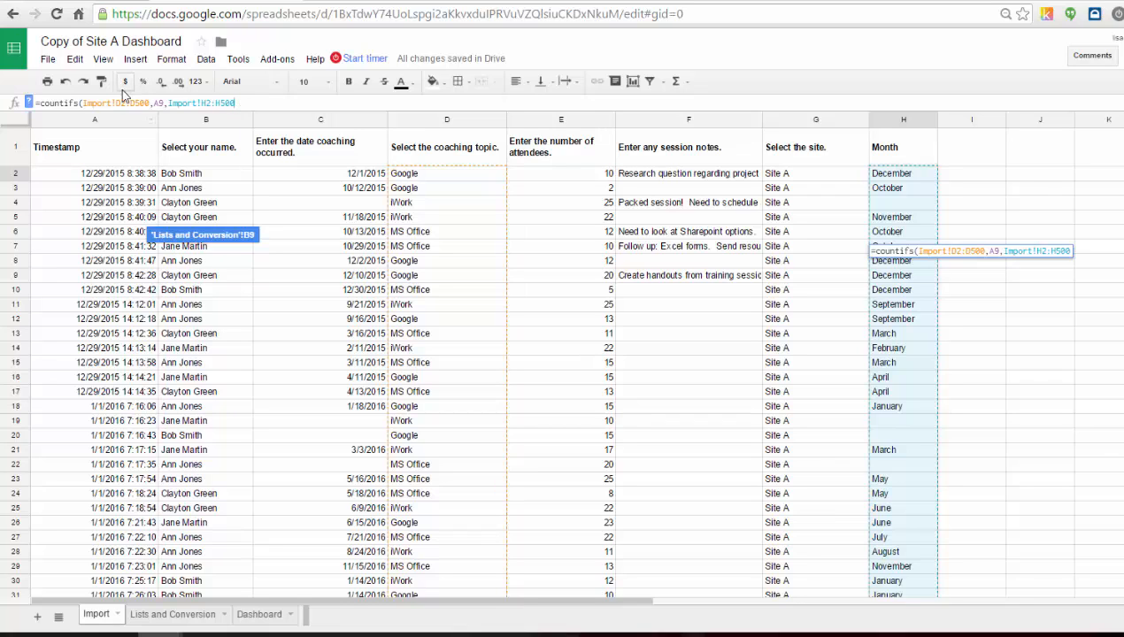
left_click(249, 103)
type(",")
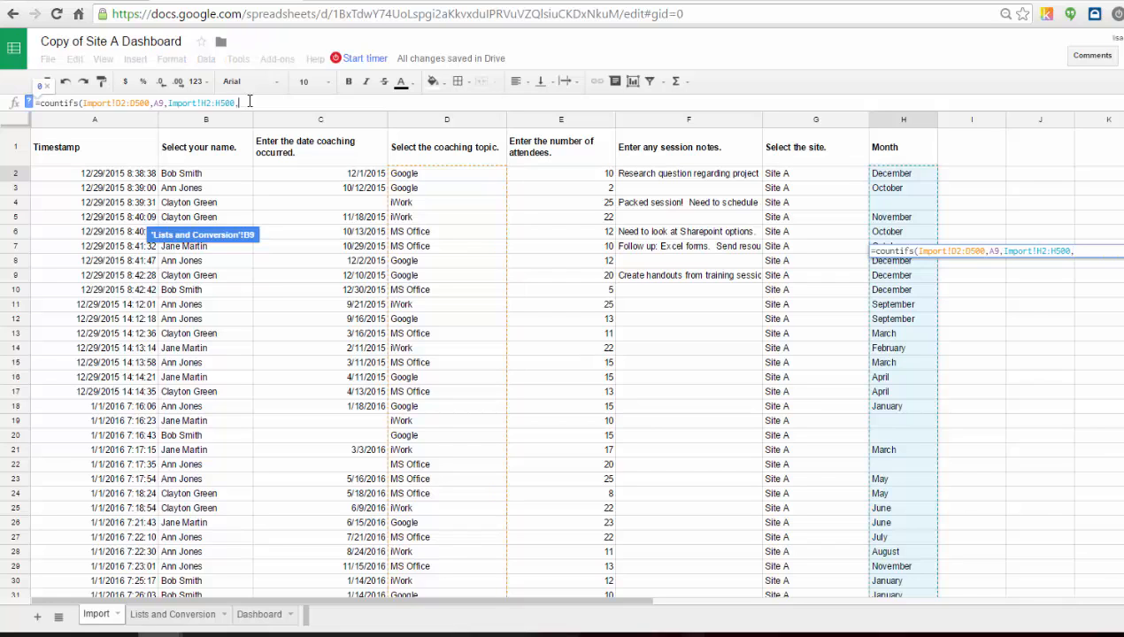
Complete the formula with the Dashboard's month cell Dashboard!C5 as the second criterion and enter it.
left_click(245, 619)
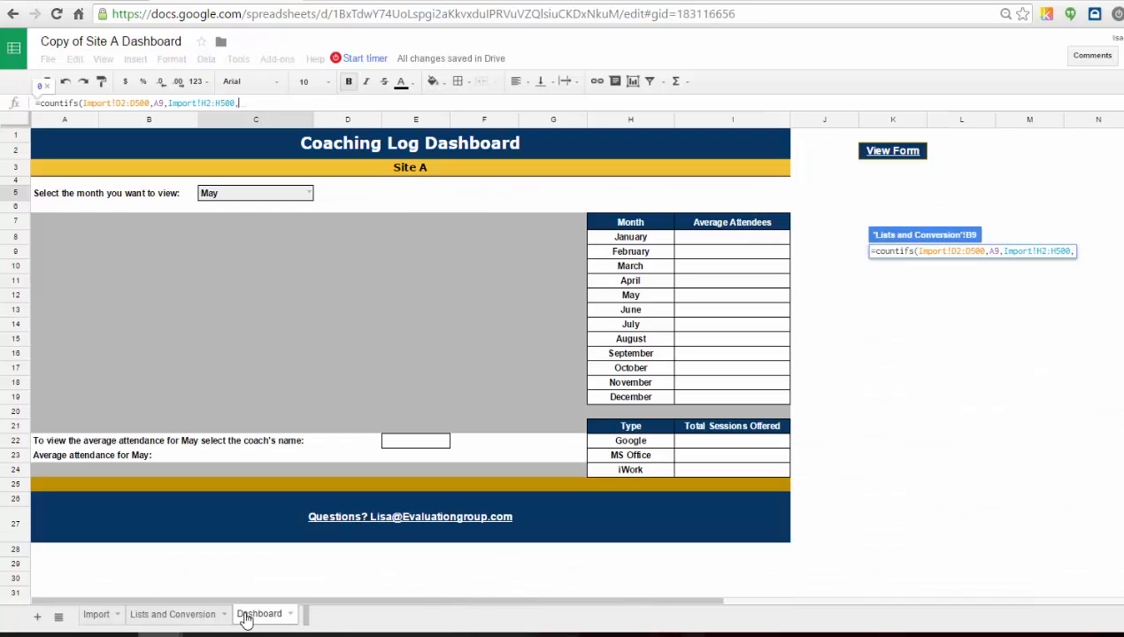
left_click(245, 193)
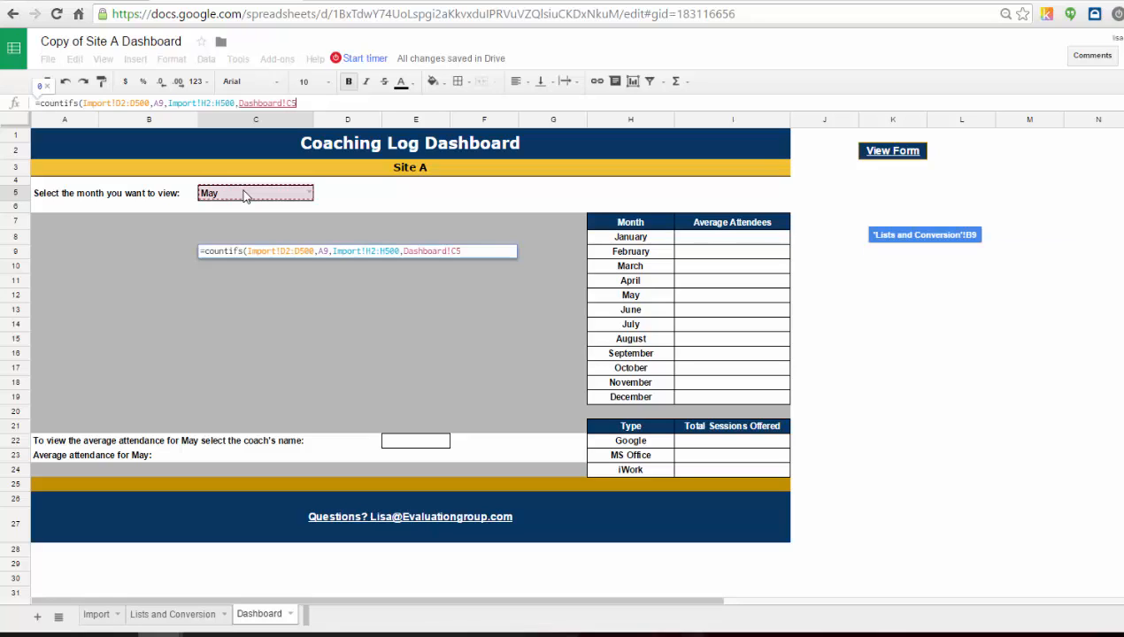
type(")")
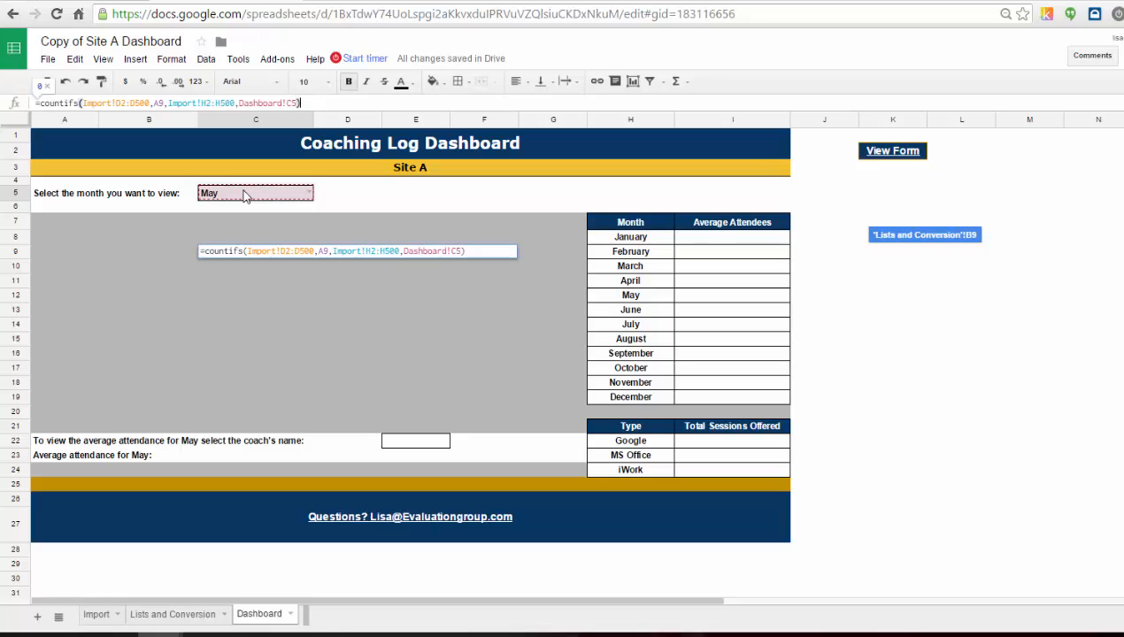
key("Return")
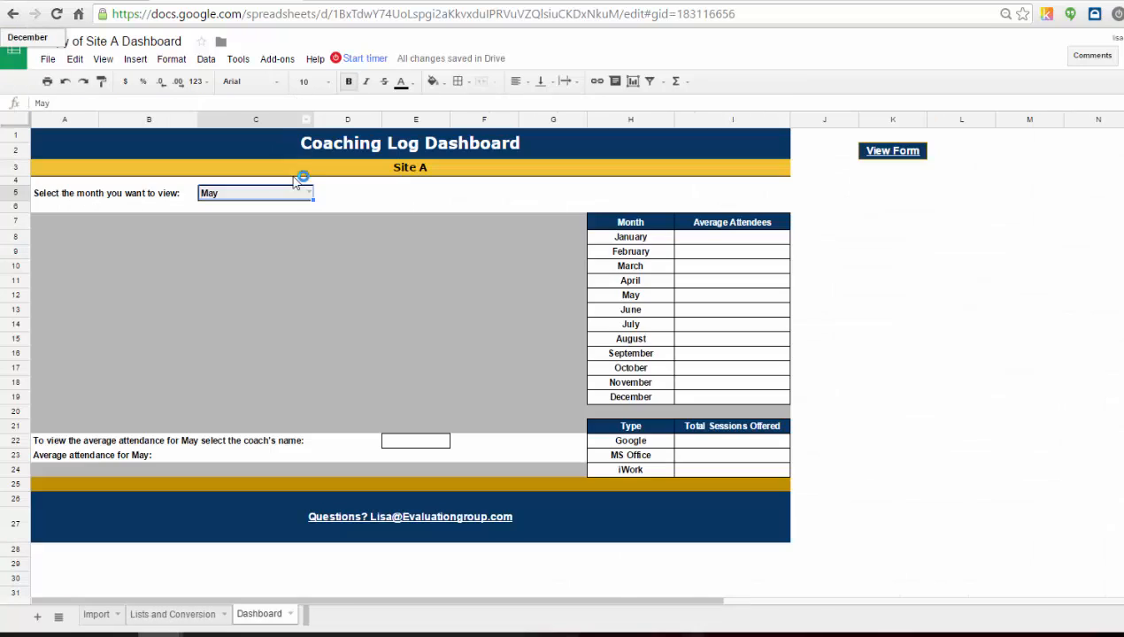
Choose December in the Dashboard's month dropdown.
double_click(307, 192)
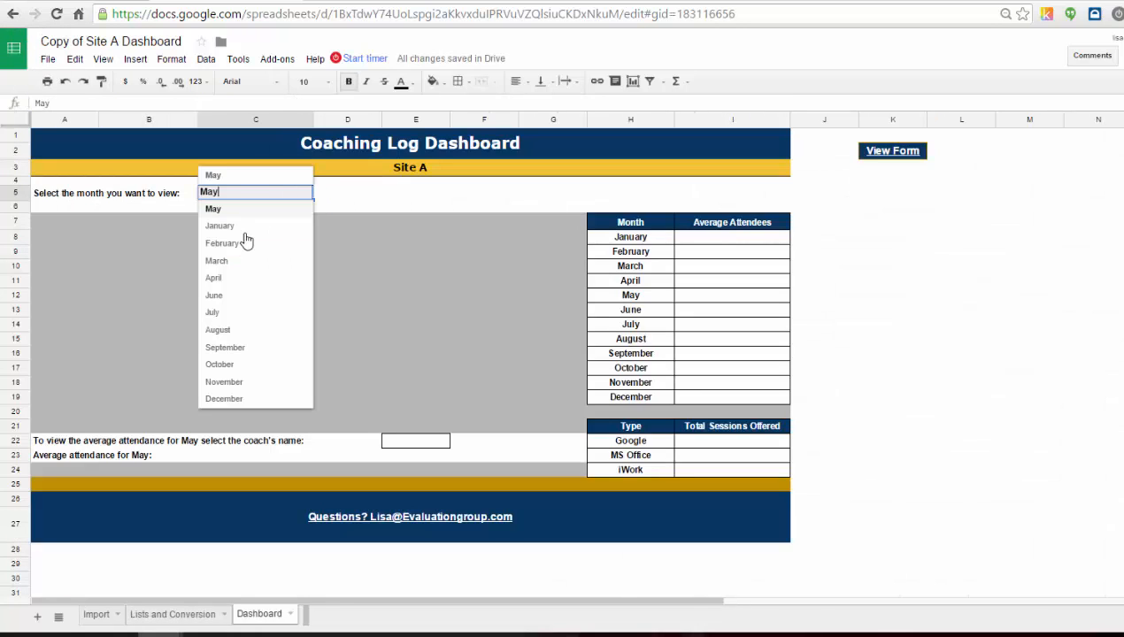
left_click(251, 399)
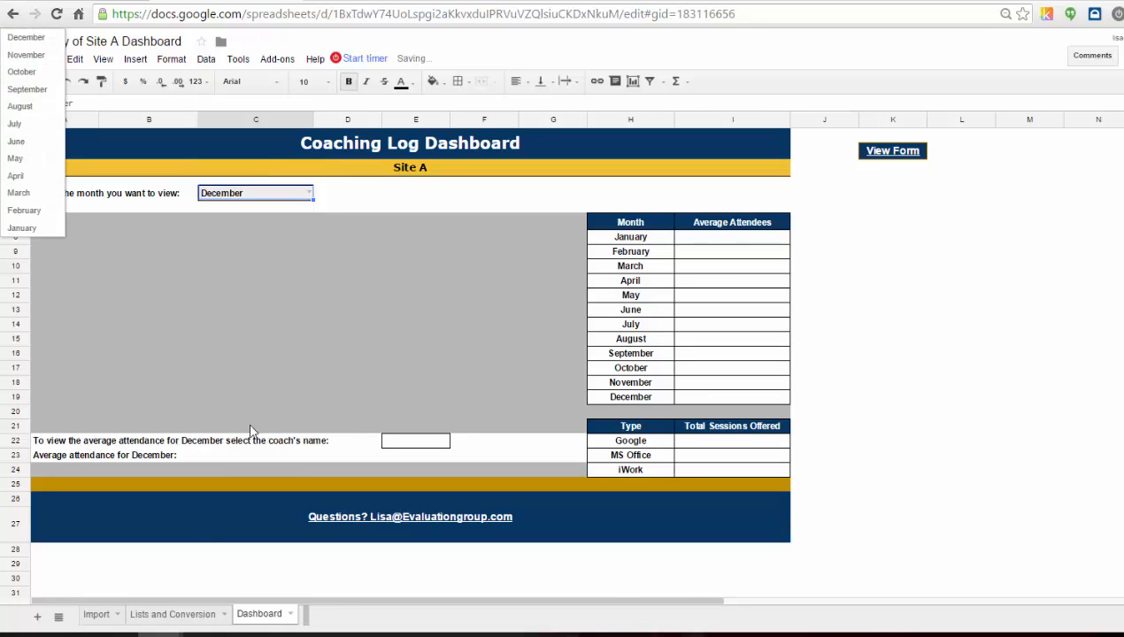
Make the B9 formula's references absolute: Import!$D$2:$D$500, $A9, Import!$H$2:$H$500 and Dashboard!$C$5.
left_click(183, 614)
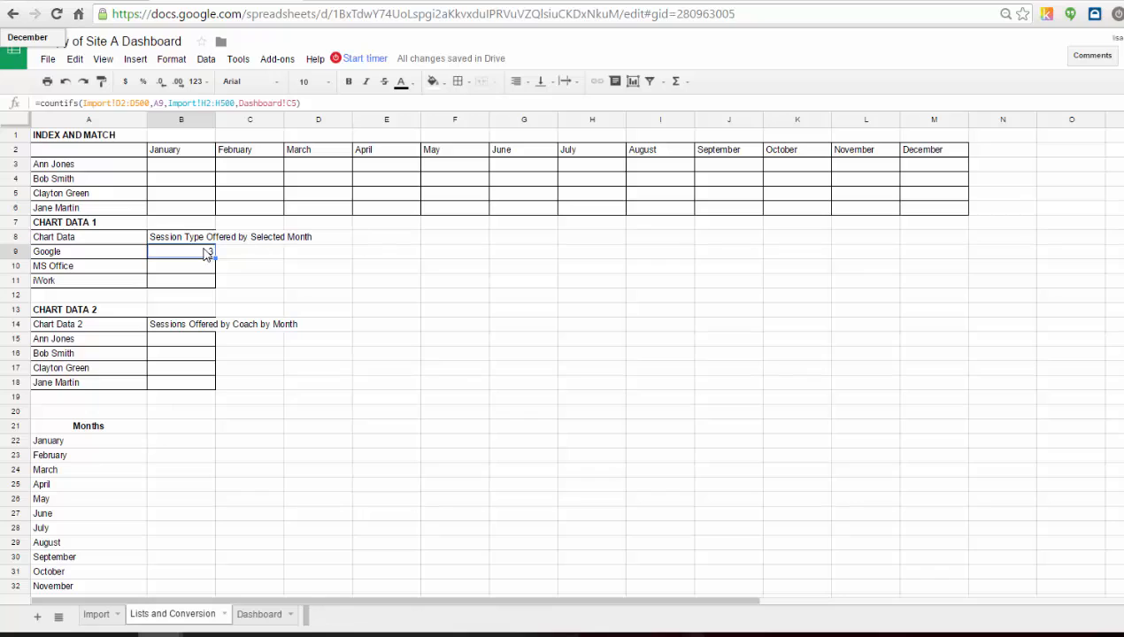
left_click(120, 103)
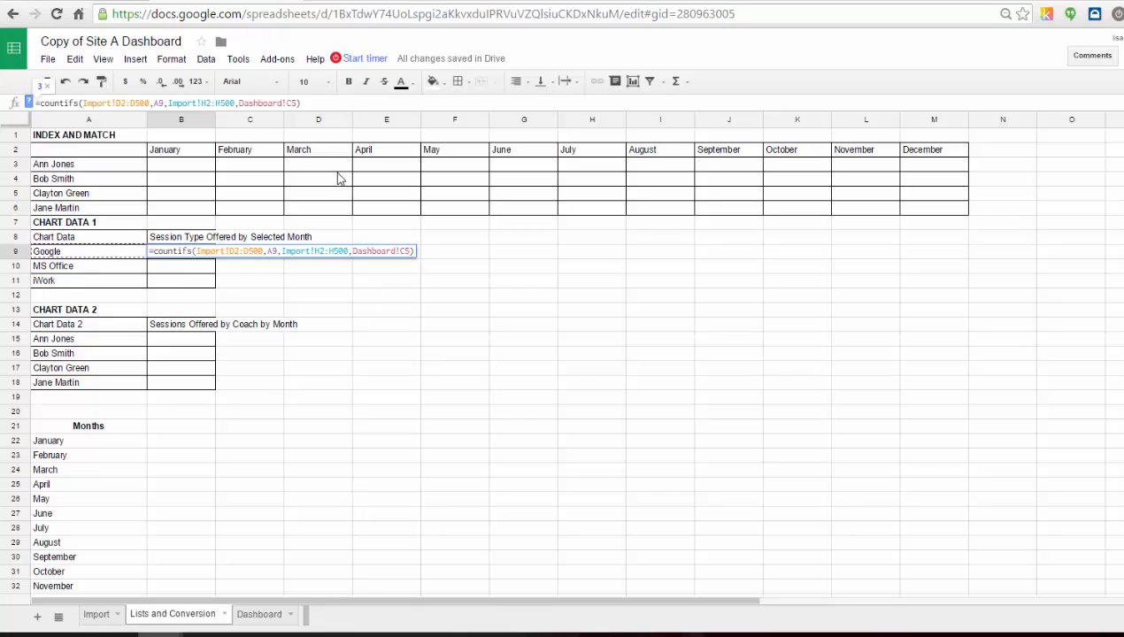
key("F4")
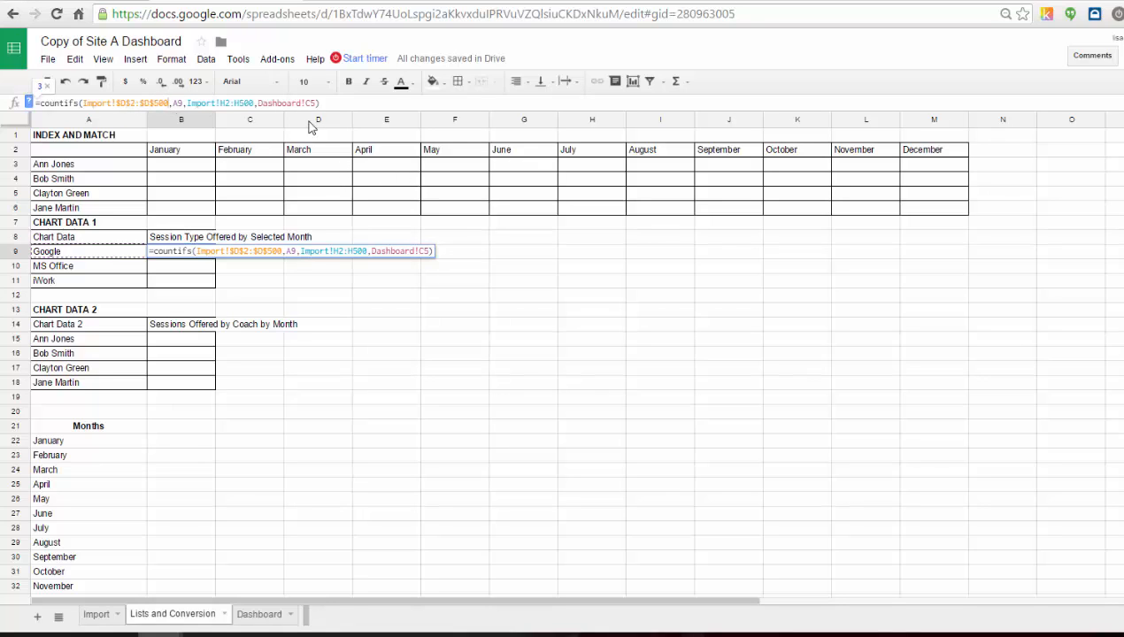
key("F4")
key("F4")
key("F4")
key("F4")
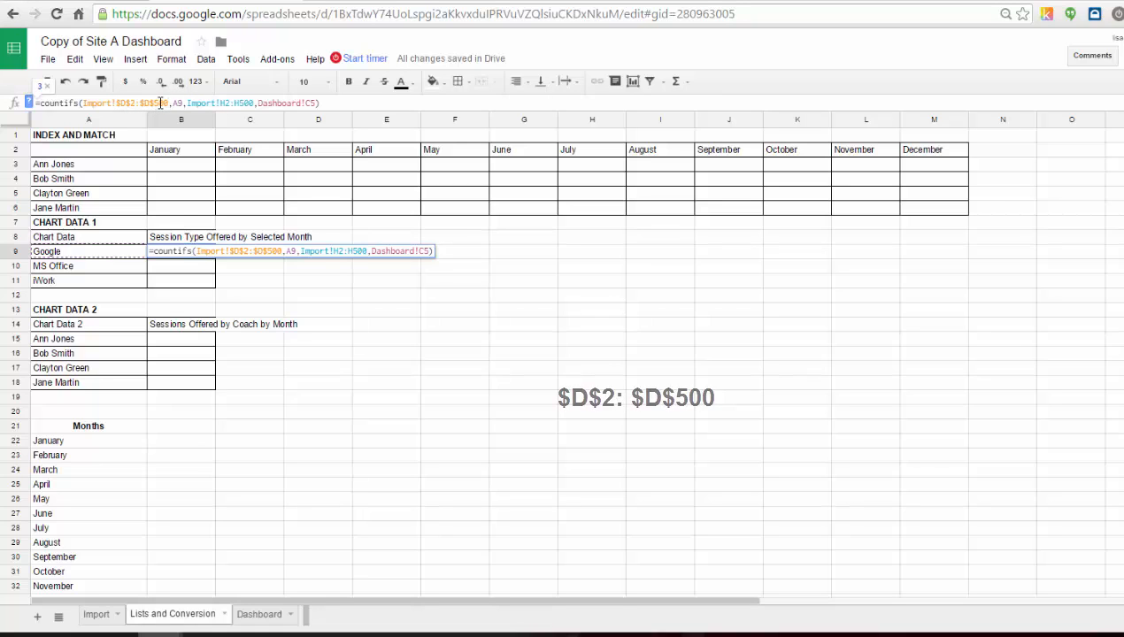
key("F4")
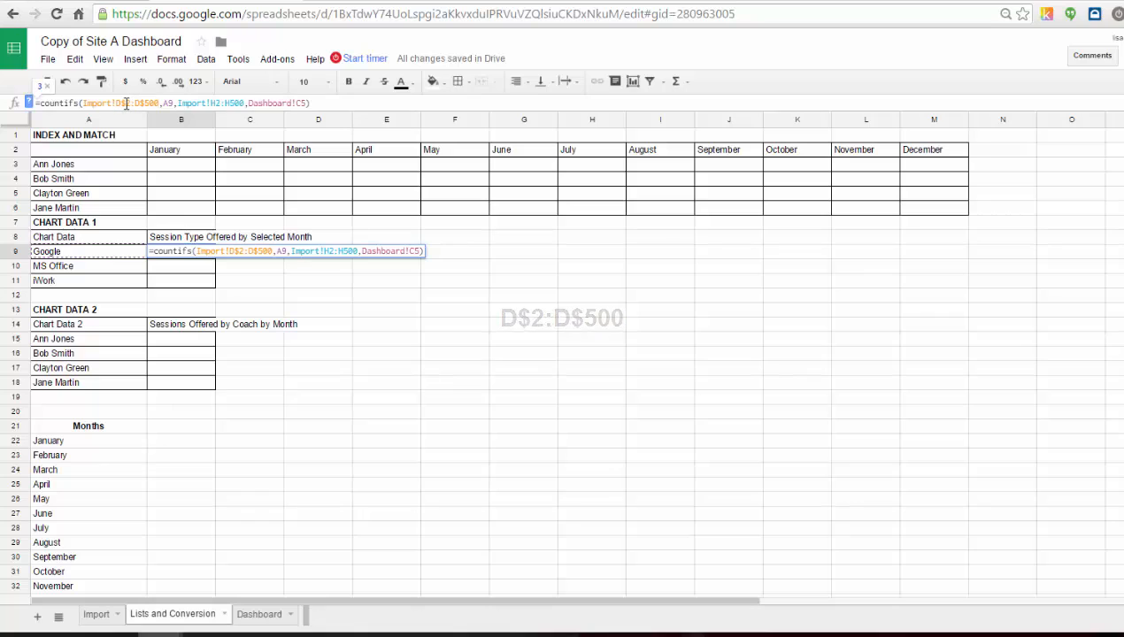
key("F4")
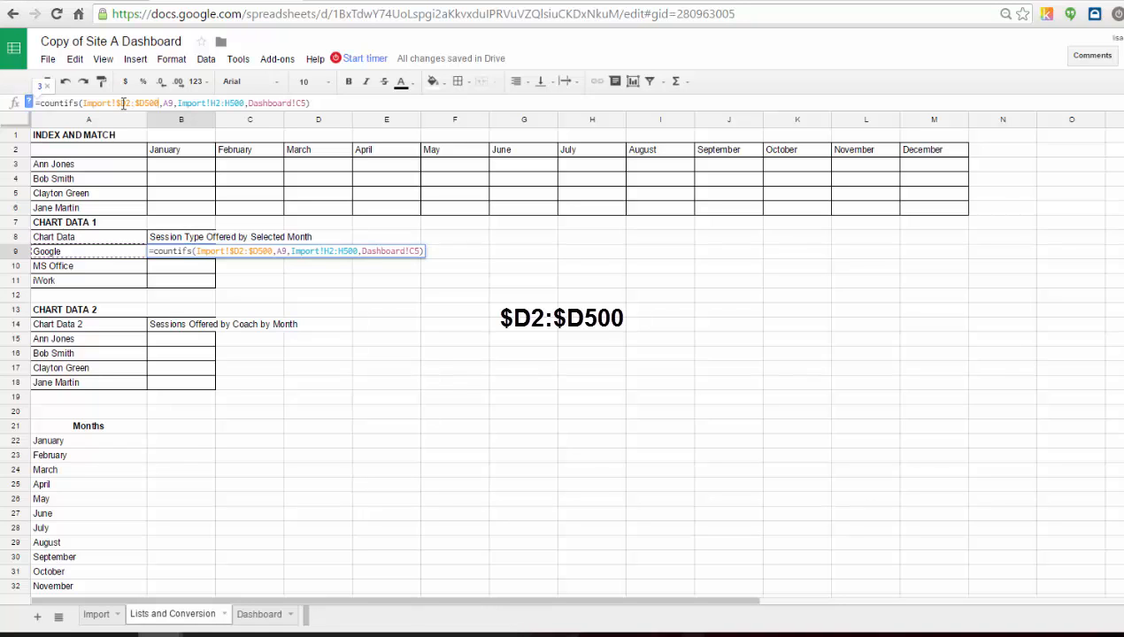
key("F4")
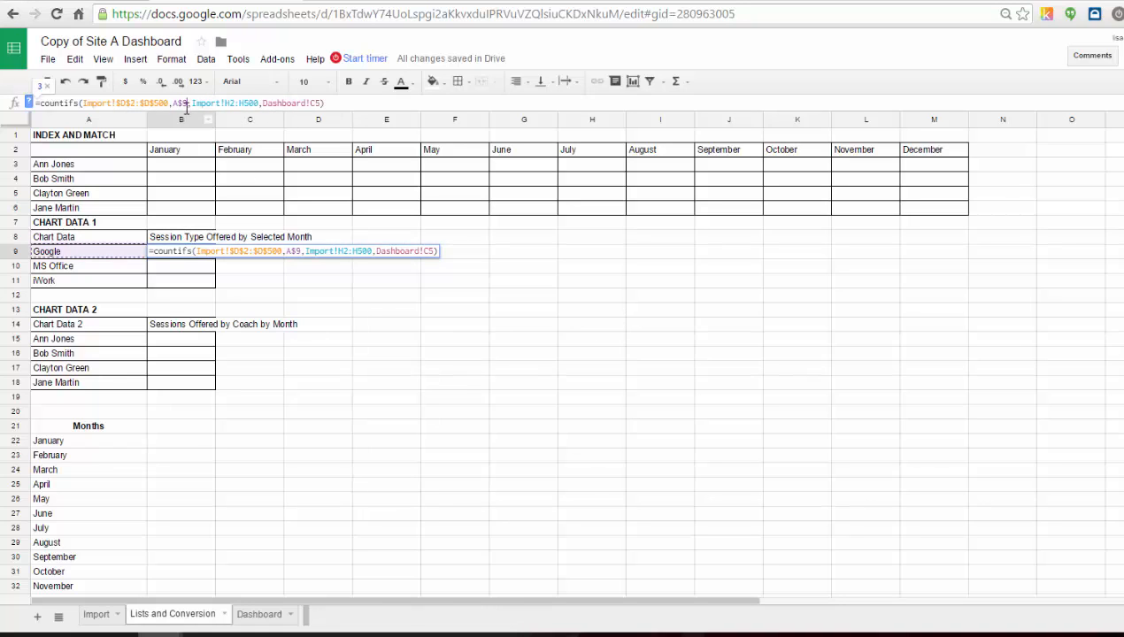
key("F4")
left_click(229, 103)
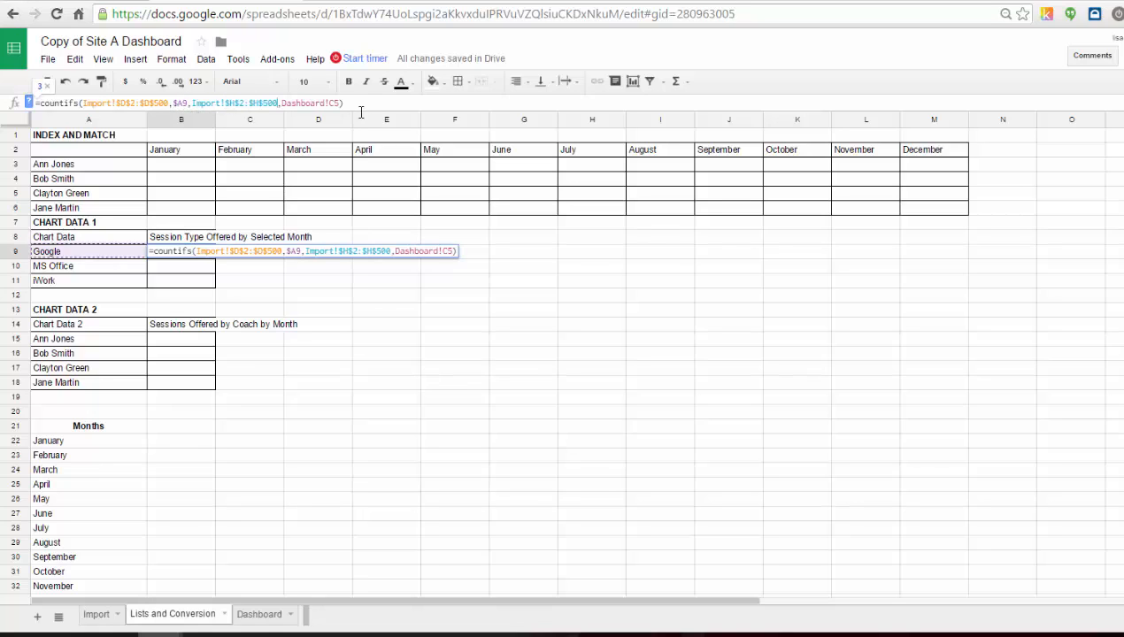
key("F4")
left_click(335, 103)
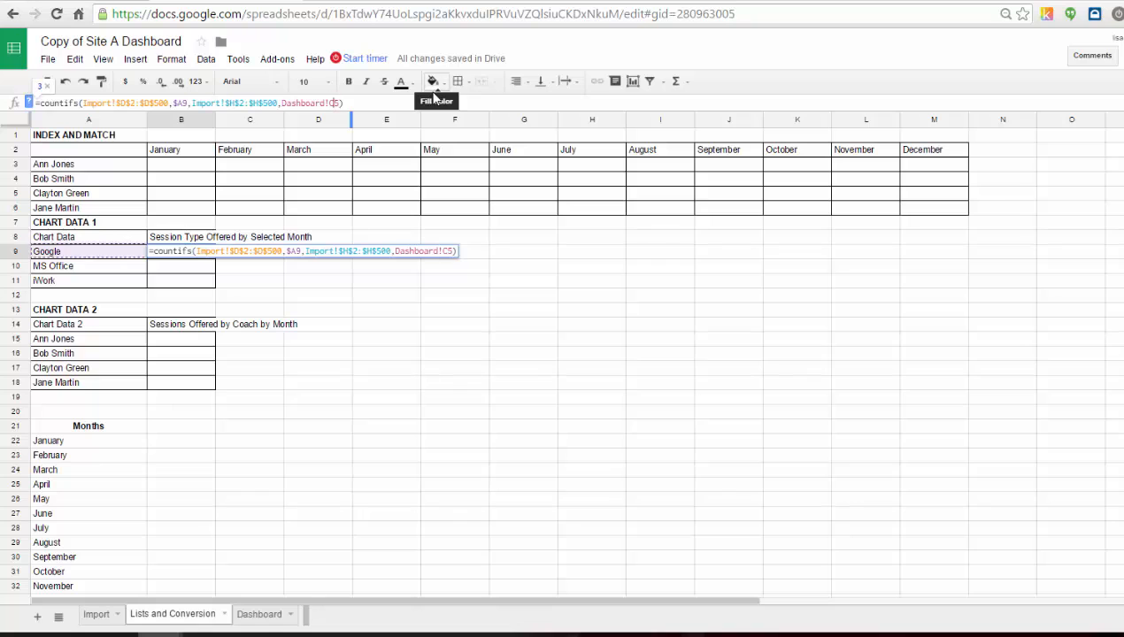
key("F4")
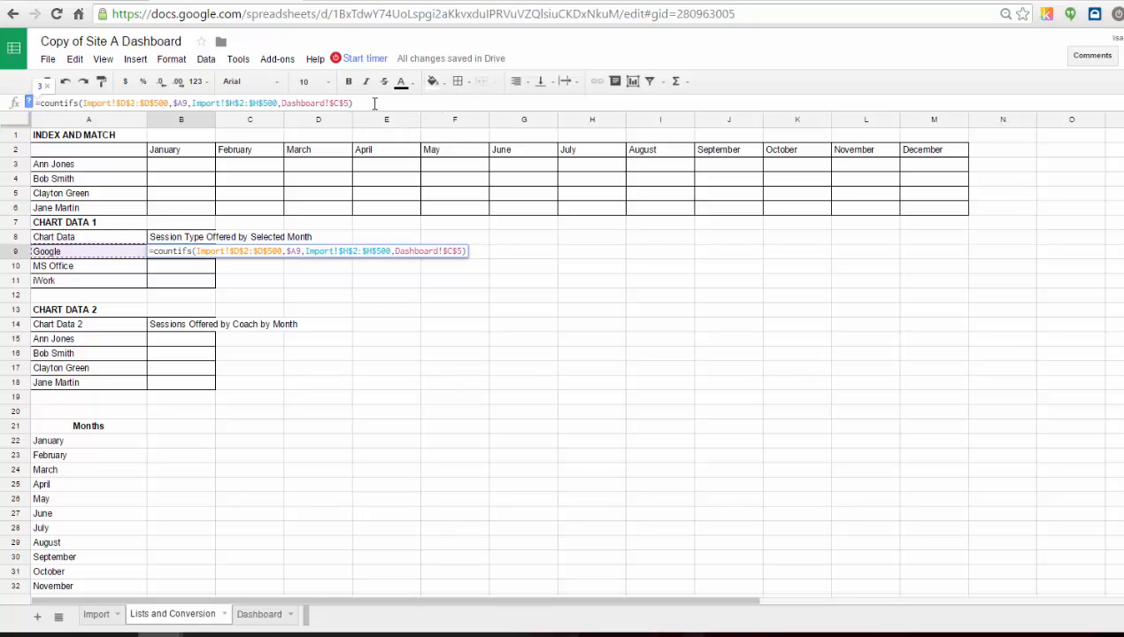
key("Return")
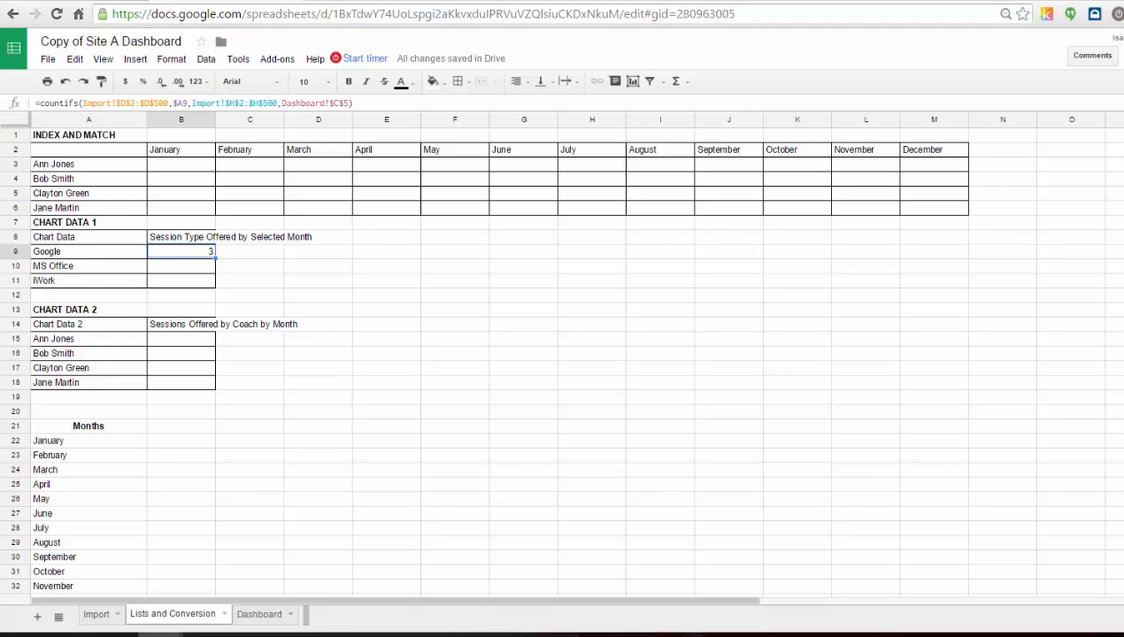
Wrap the B9 COUNTIFS formula in IFERROR so errors return an empty string "".
left_click(40, 102)
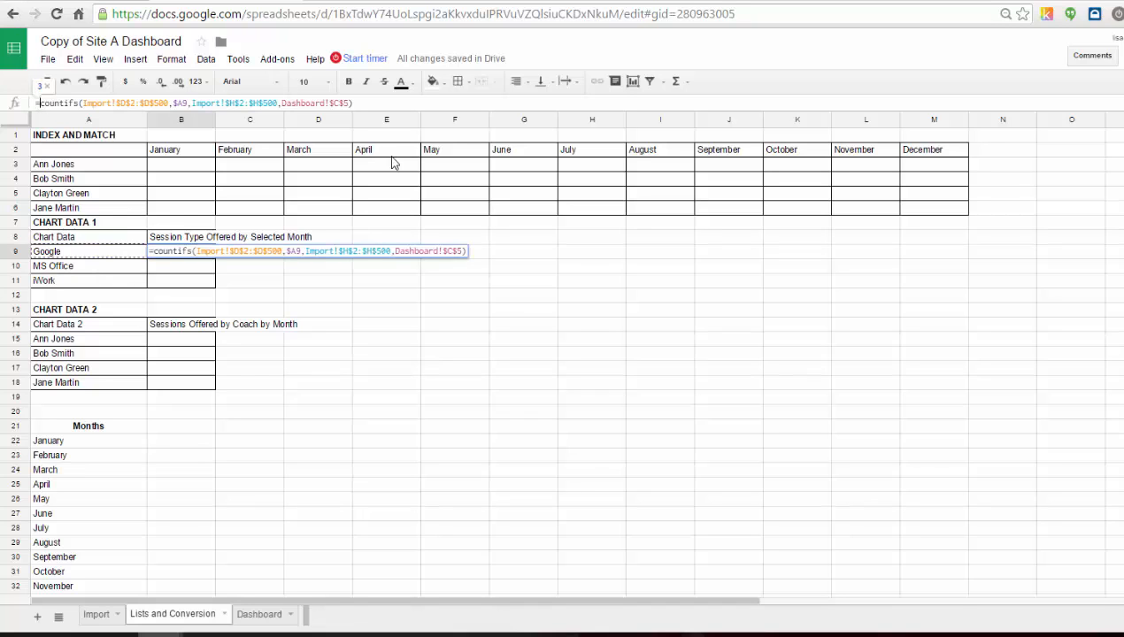
type("iferr")
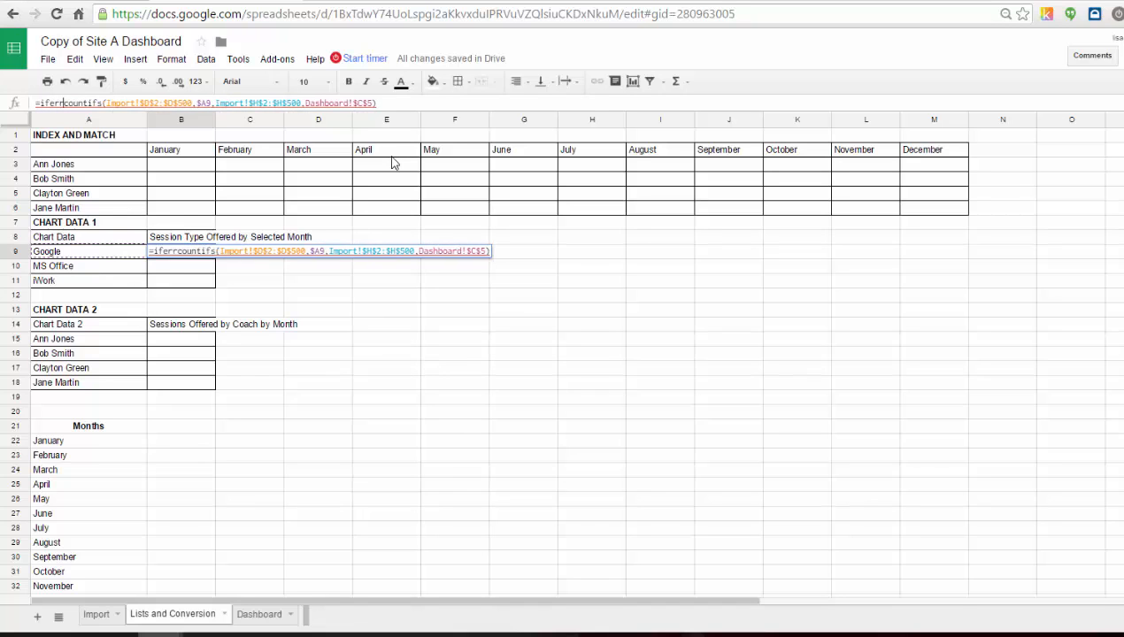
type("or(")
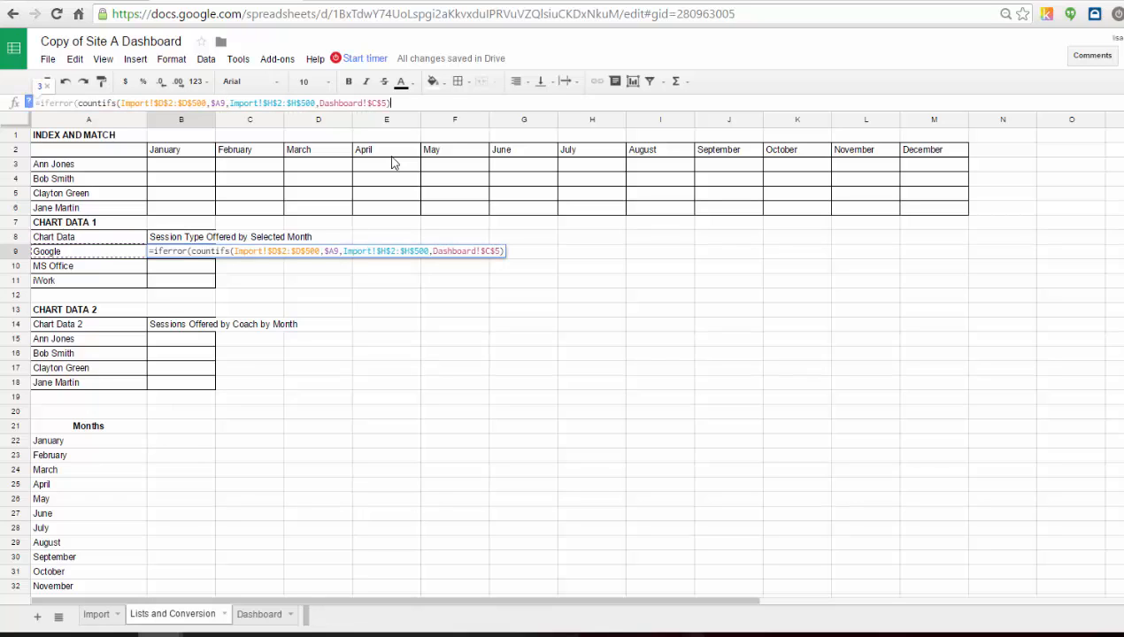
type(",\"\"")
type(")")
key("Return")
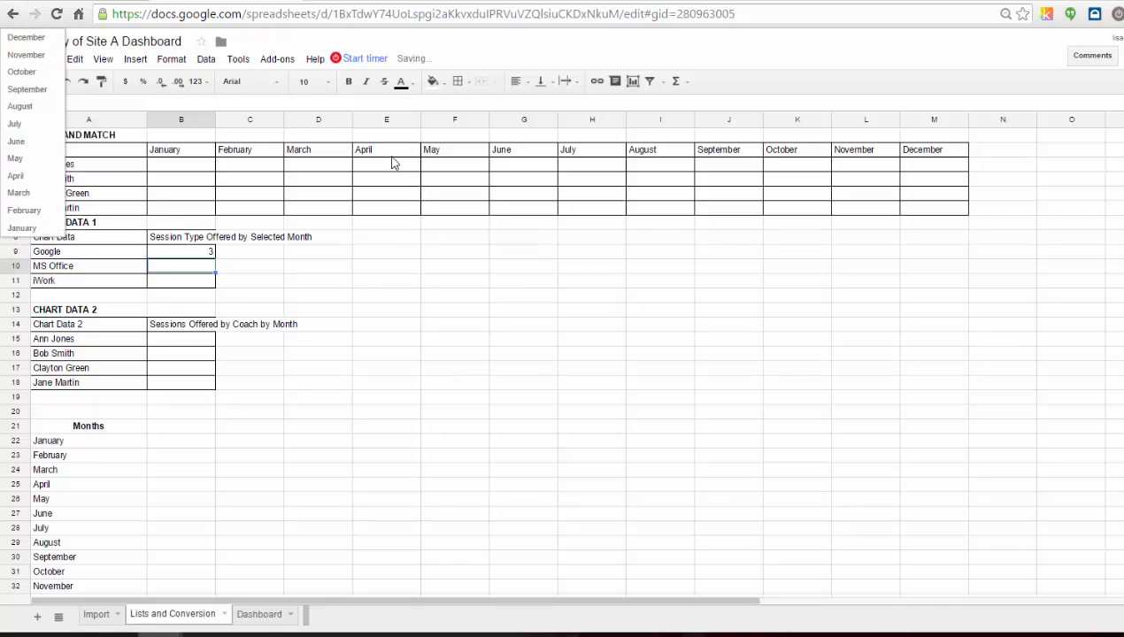
Fill the B9 formula down to B10 and B11 for MS Office and iWork.
left_click(191, 252)
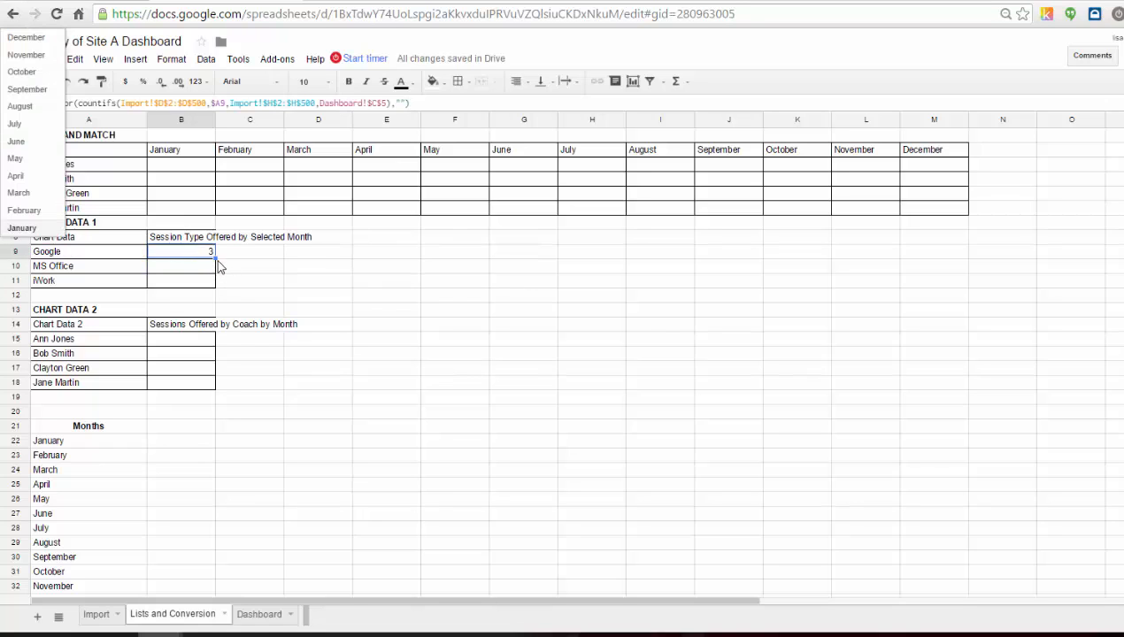
left_click_drag(215, 258, 215, 281)
left_click(186, 270)
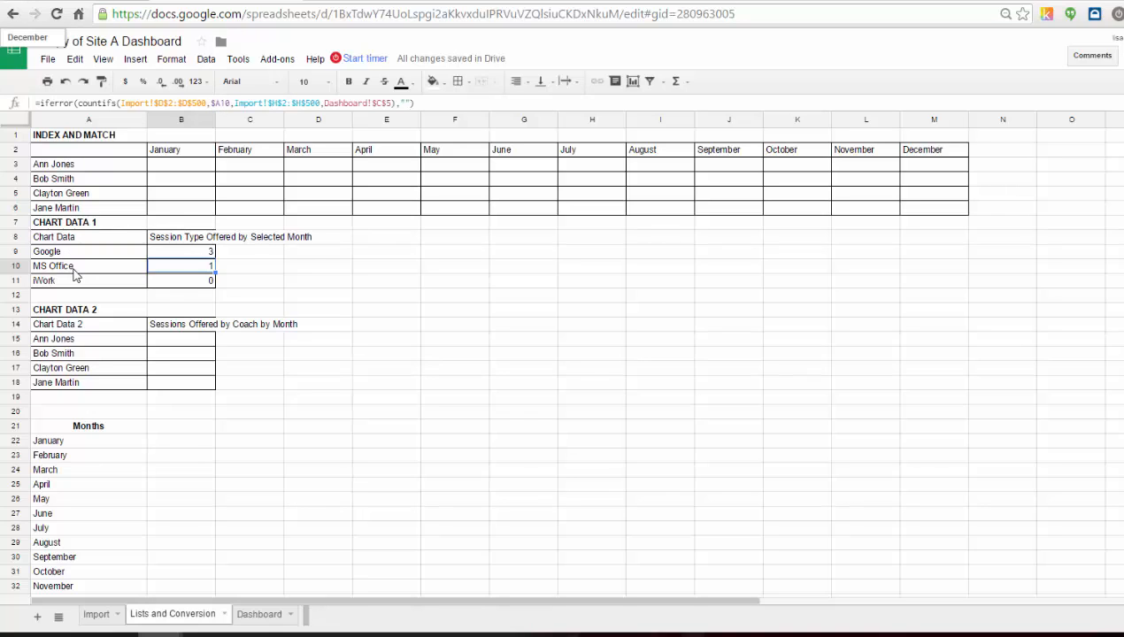
left_click(162, 283)
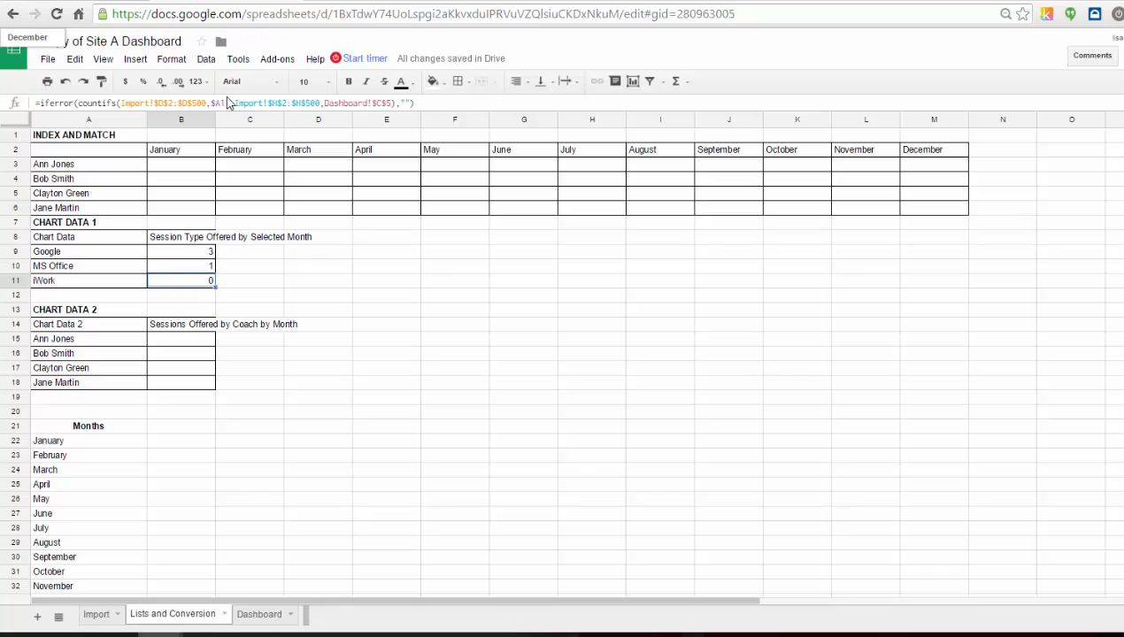
left_click(346, 370)
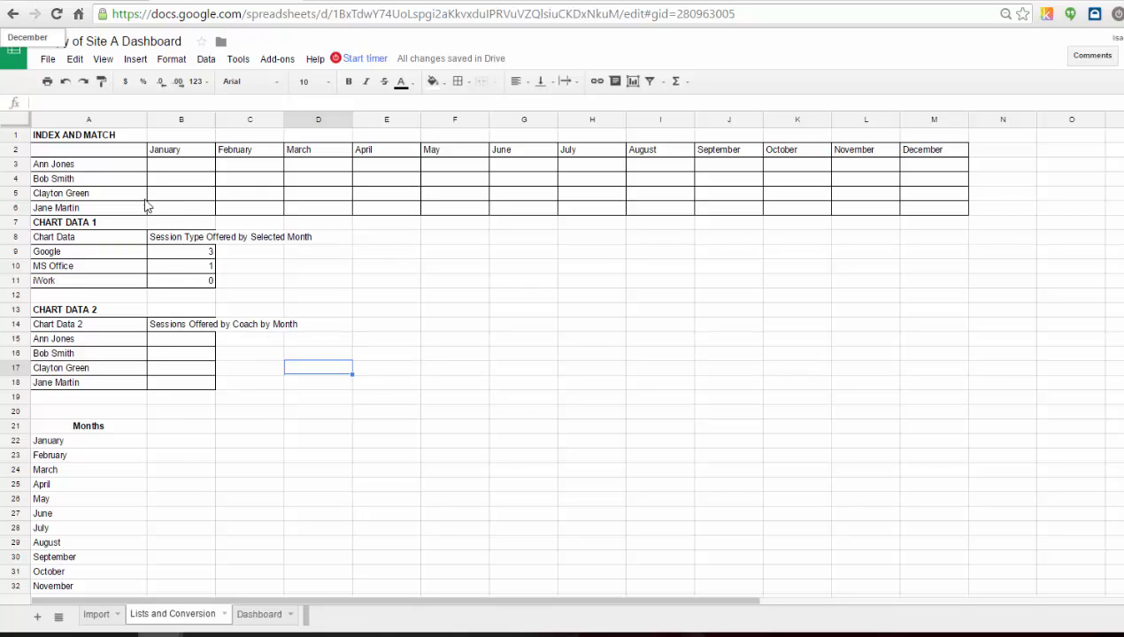
Copy the B9 formula into B15:B18 for the coaches, changing its first criteria range to Import!$B$2:$B$500.
left_click(173, 256)
key("ctrl+c")
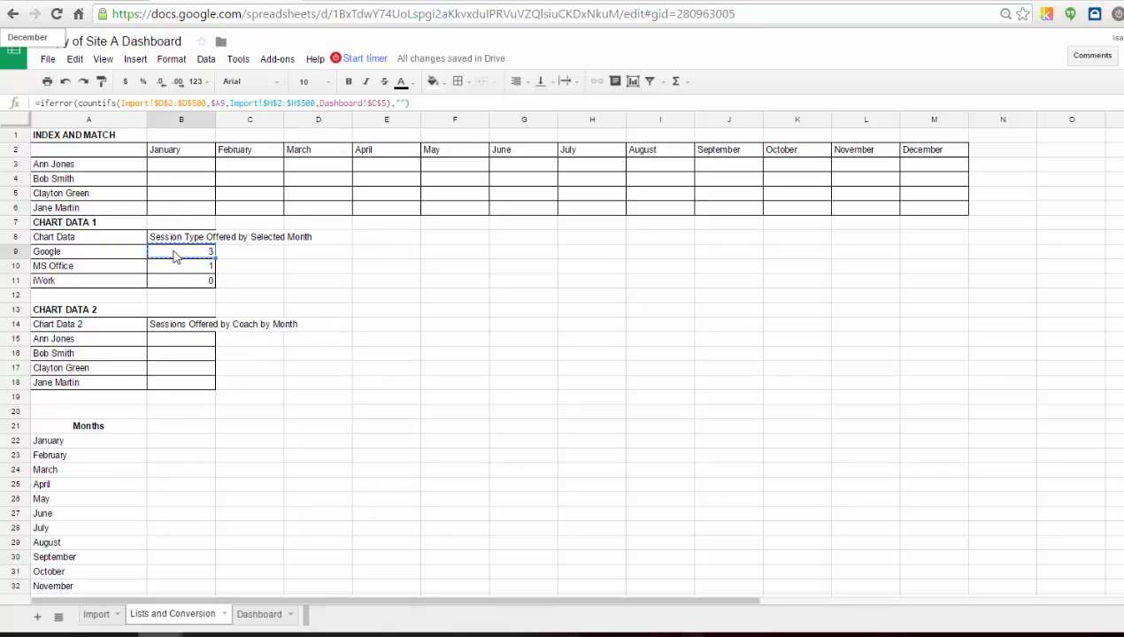
left_click(184, 343)
key("ctrl+v")
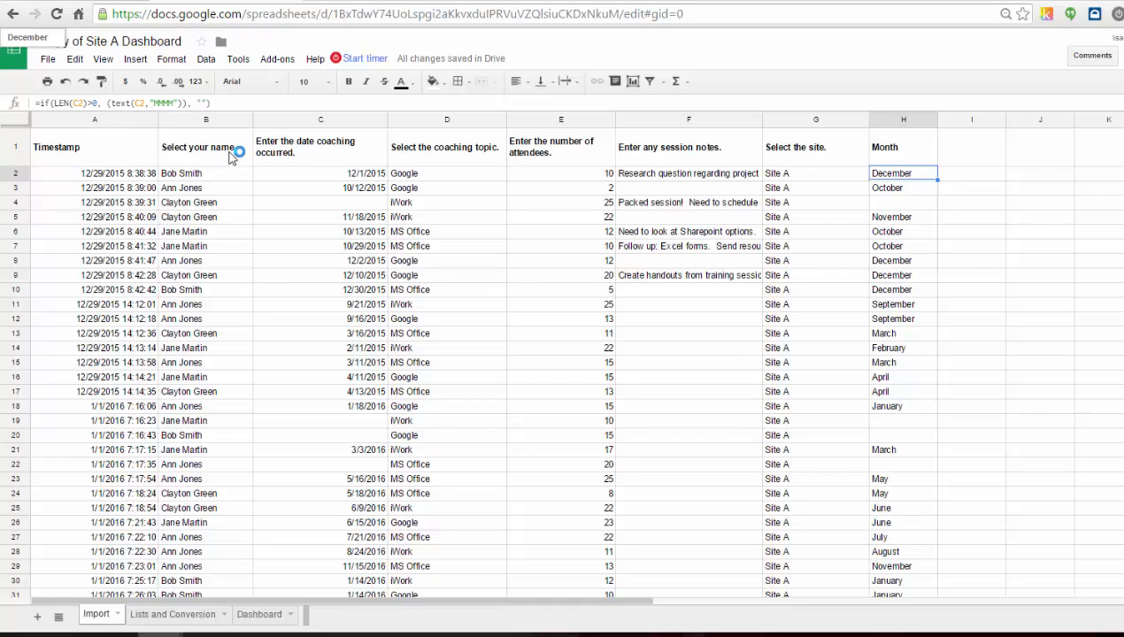
left_click(195, 610)
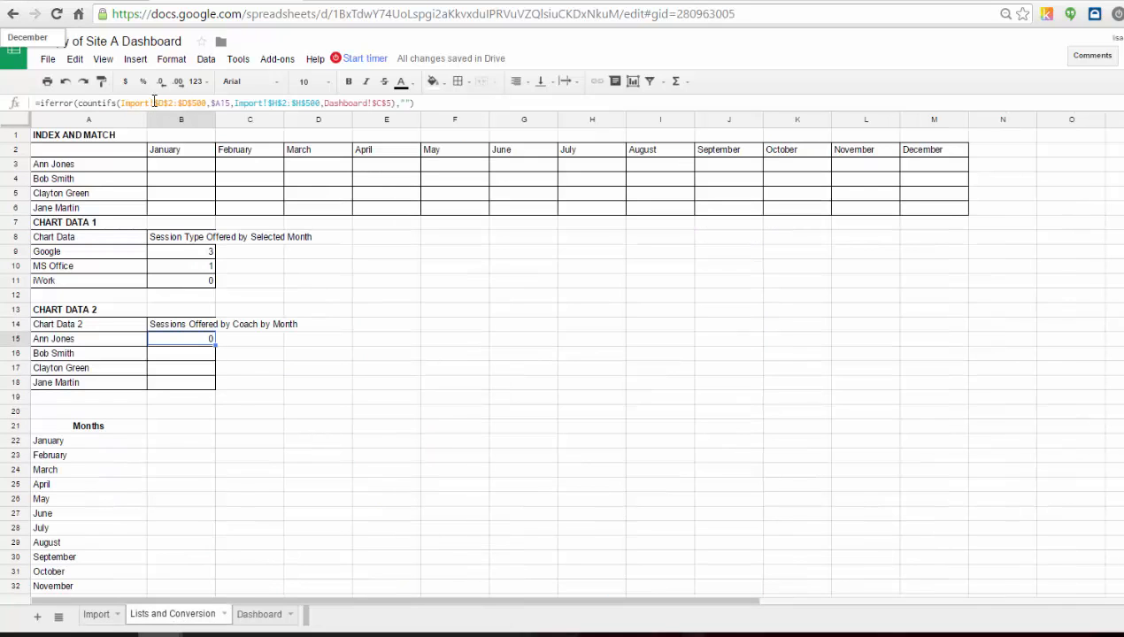
left_click(270, 104)
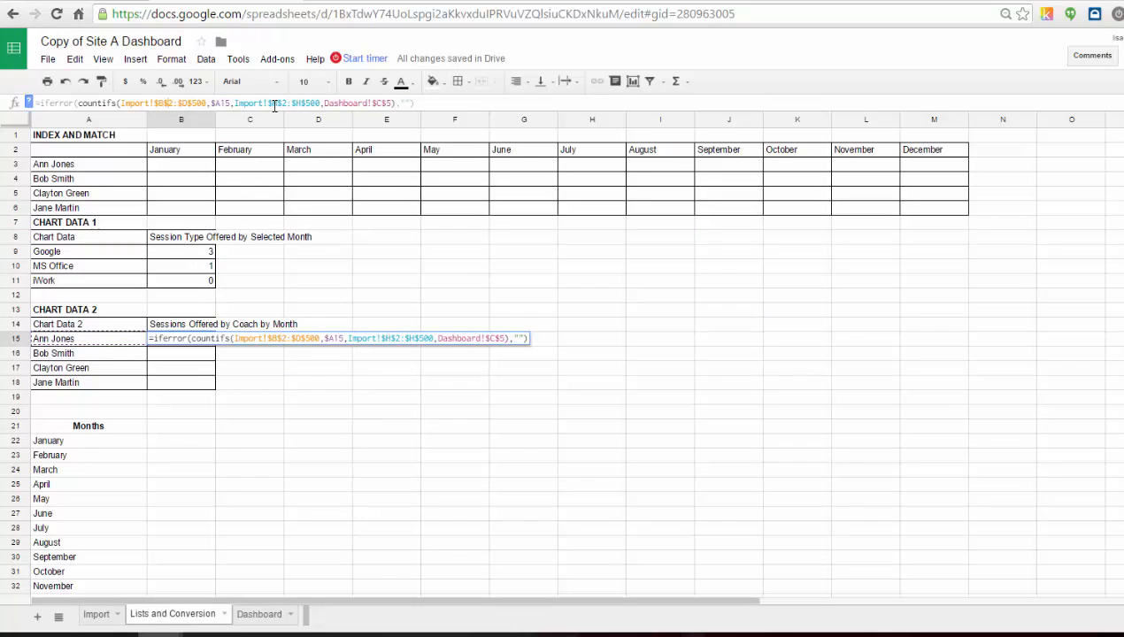
key("Return")
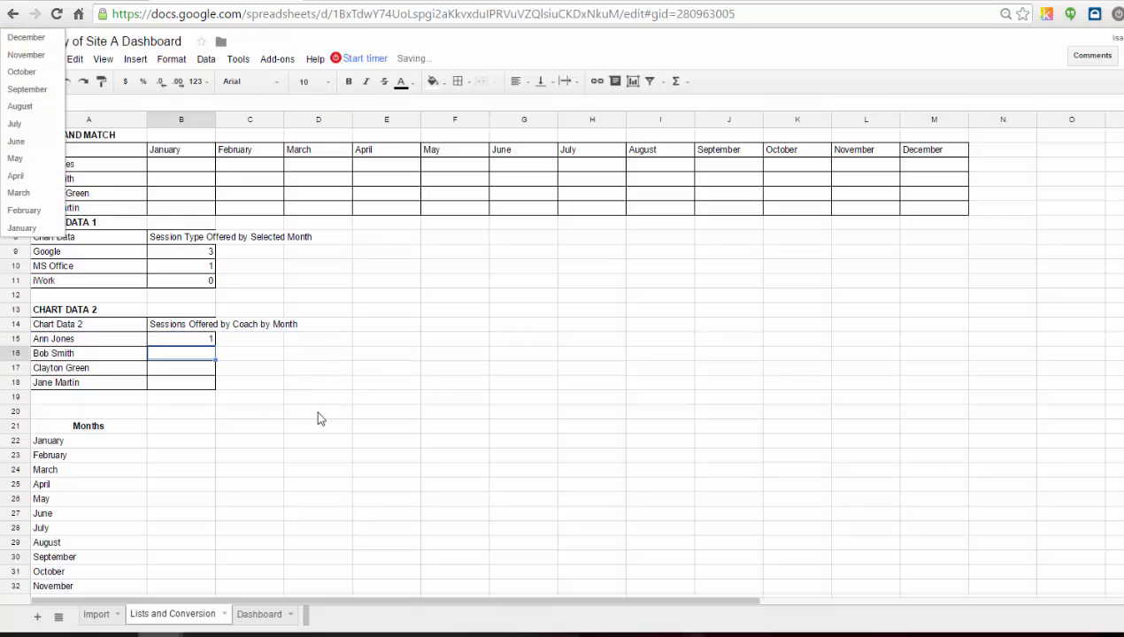
left_click(203, 344)
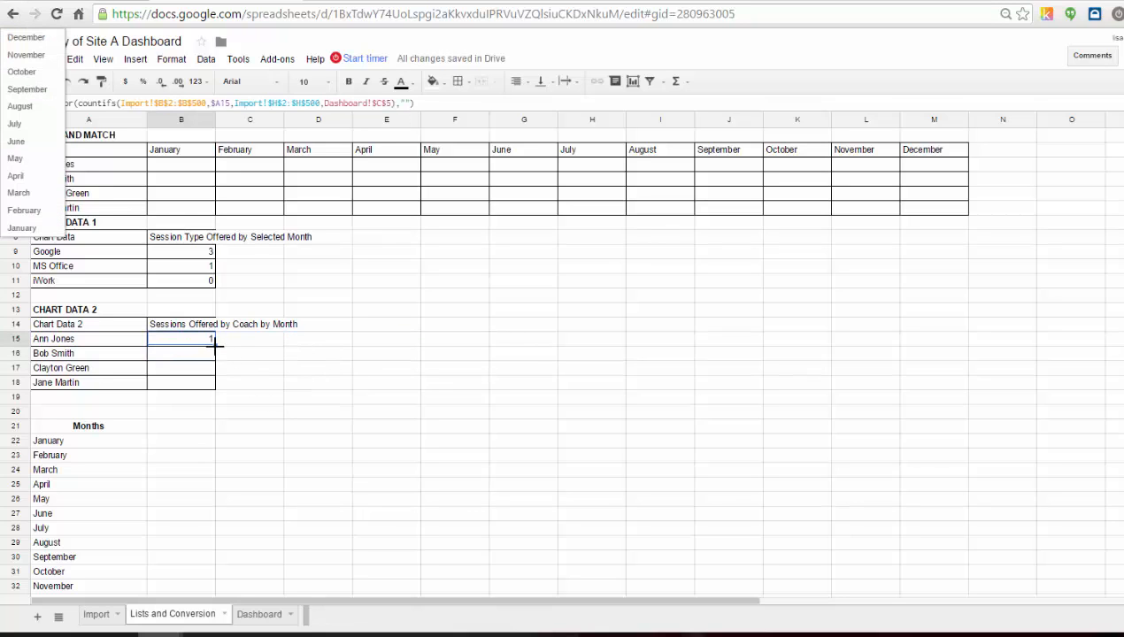
left_click_drag(215, 347, 216, 384)
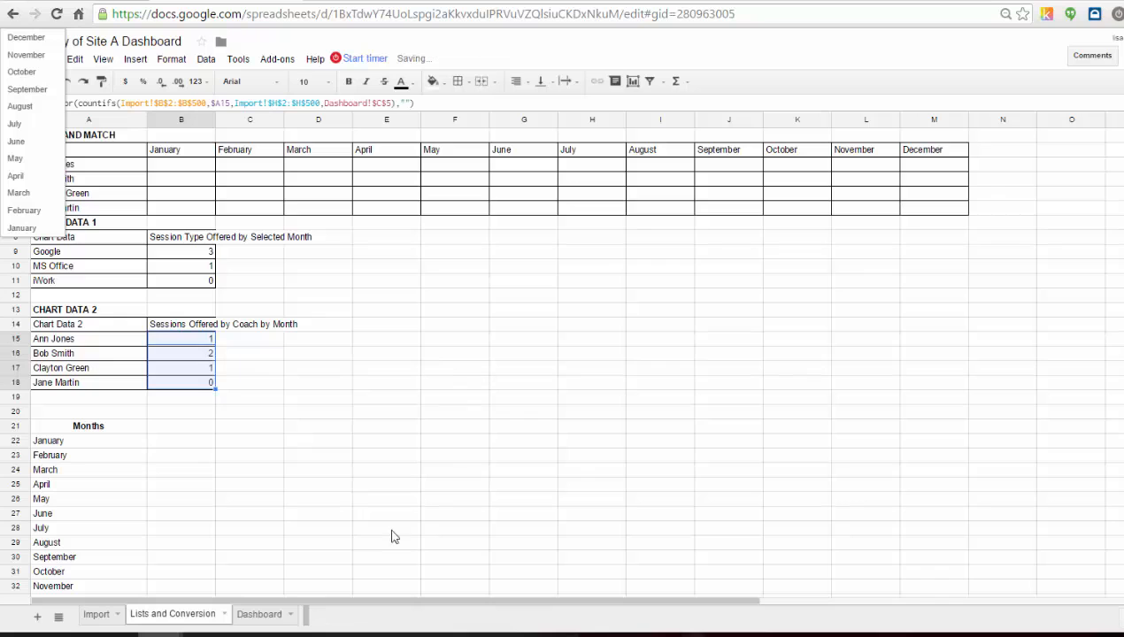
Choose September in the Dashboard's month dropdown and check the updated chart data.
left_click(261, 619)
left_click(308, 193)
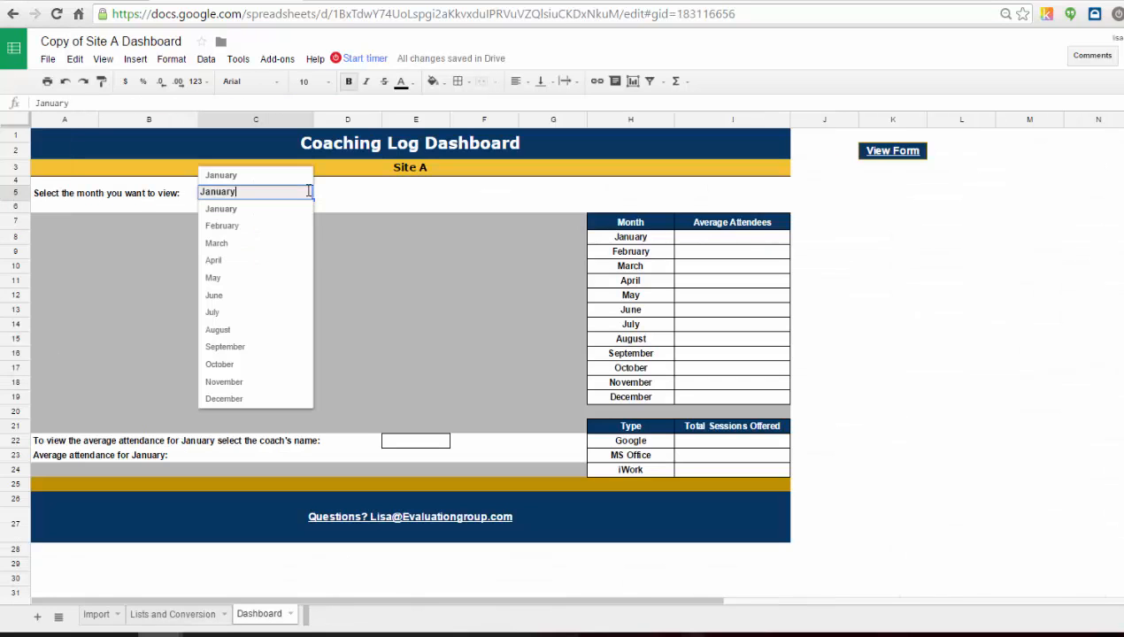
left_click(243, 343)
left_click(203, 614)
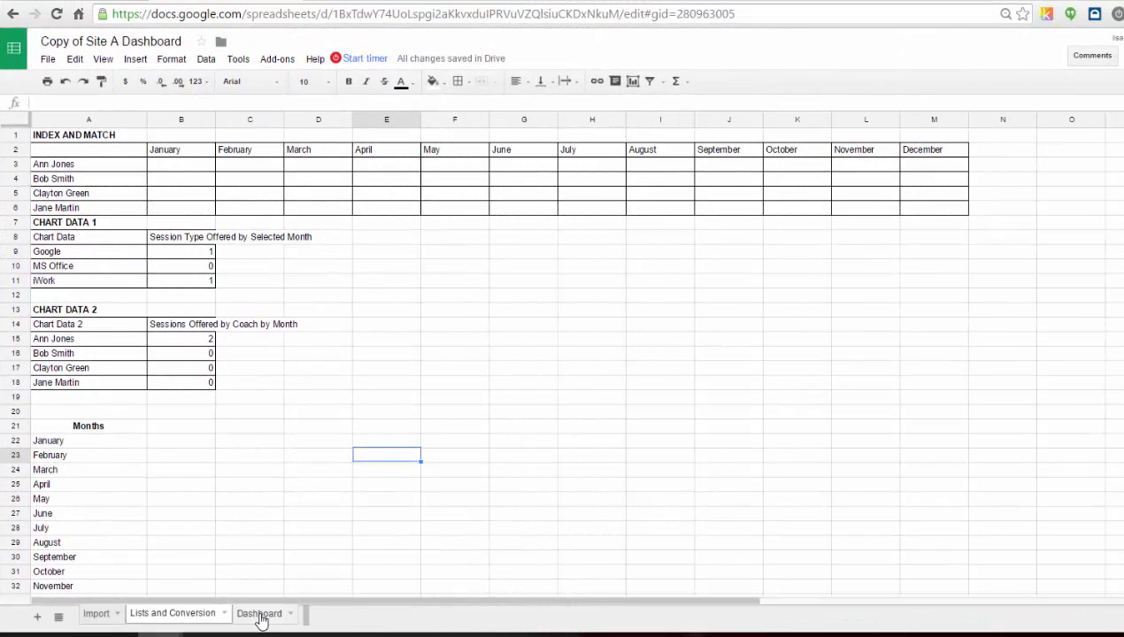
left_click(261, 614)
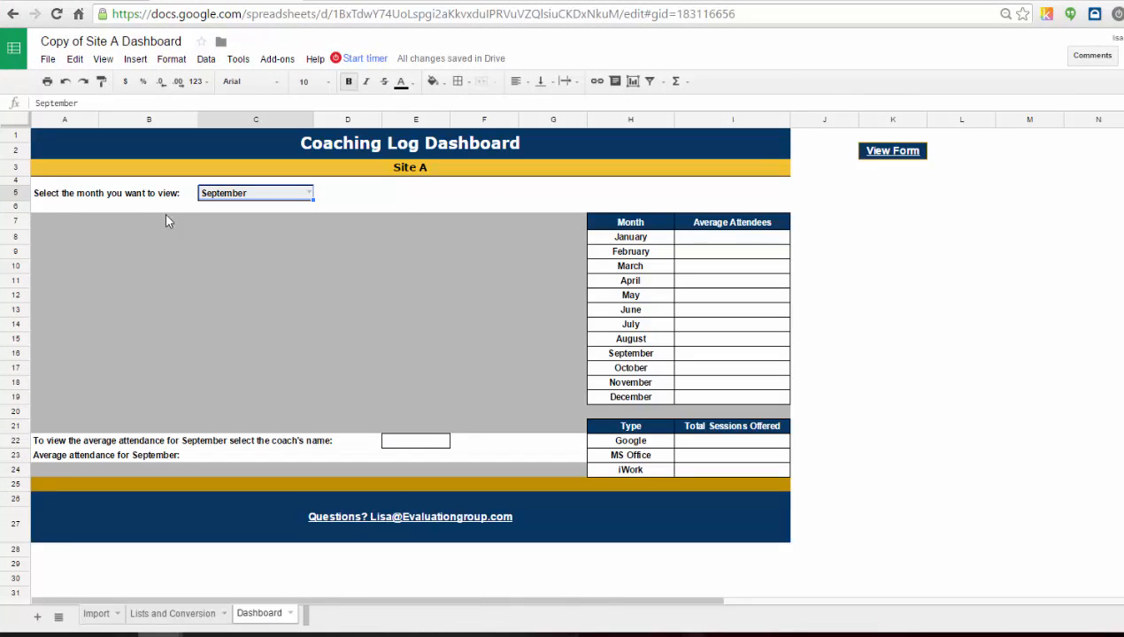
Insert a column chart on the Dashboard at A7 using 'Lists and Conversion'!A8:B11 as its data range.
left_click(35, 221)
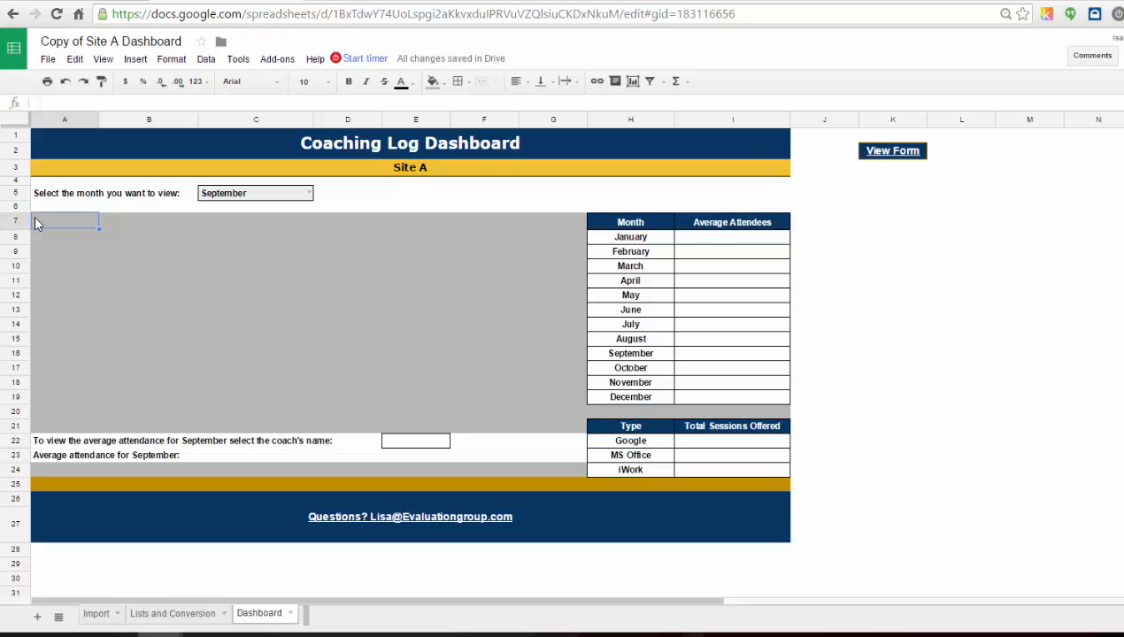
left_click(133, 59)
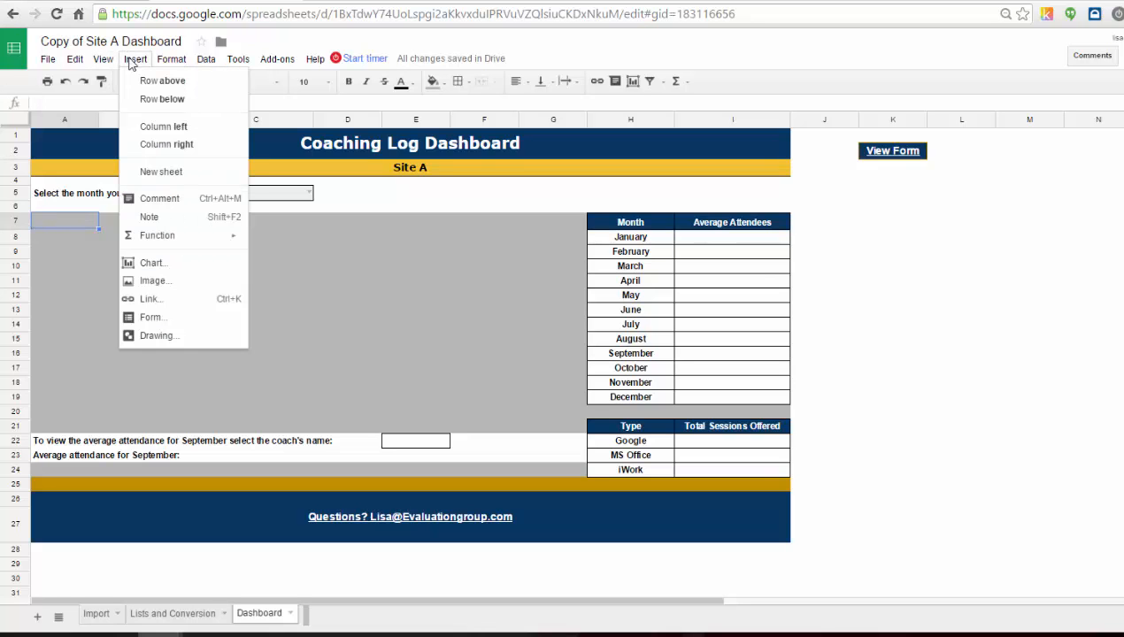
left_click(151, 263)
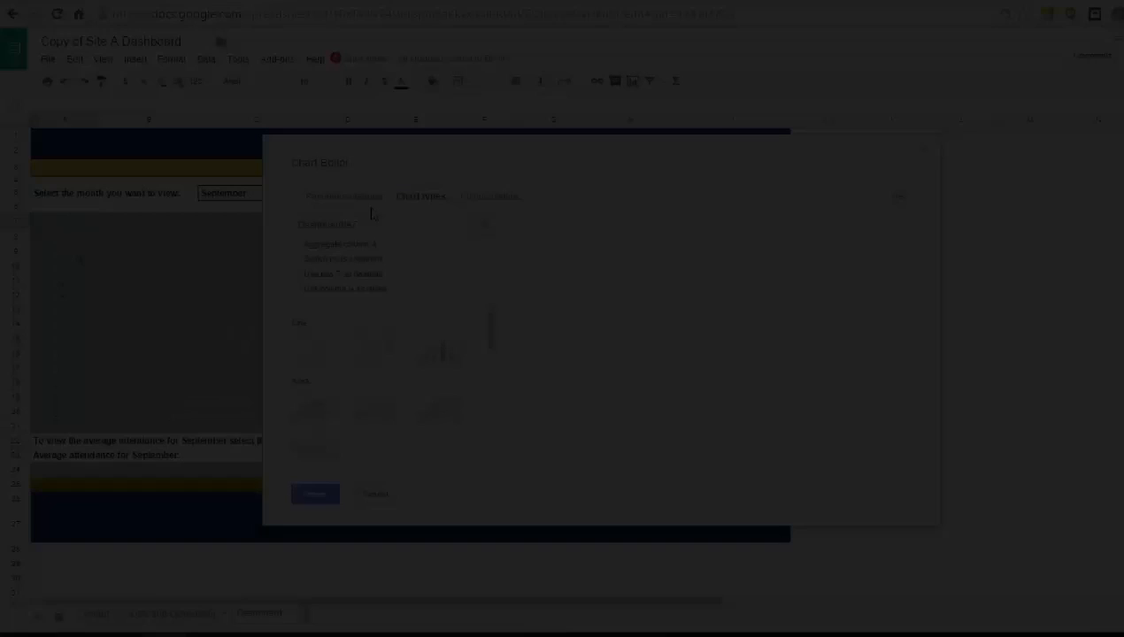
left_click(421, 198)
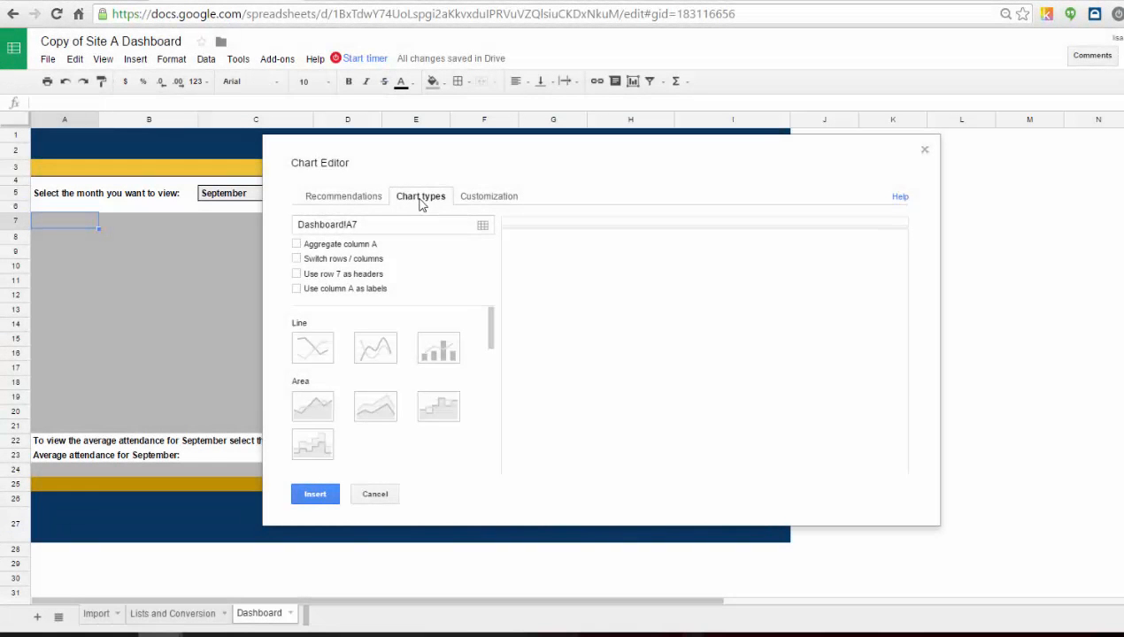
left_click(483, 226)
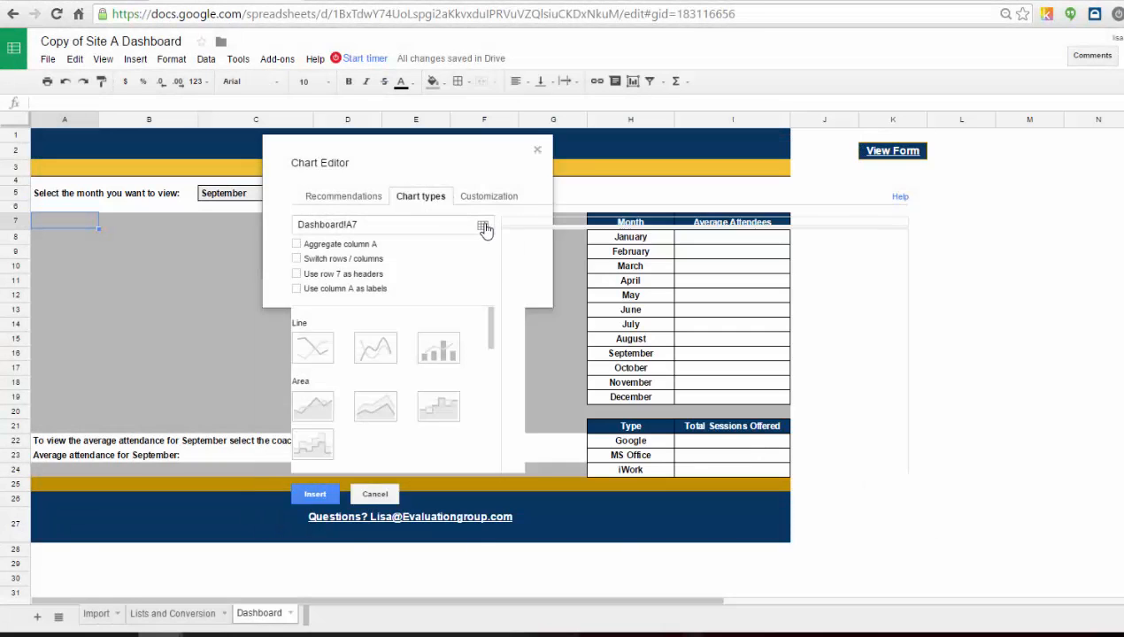
left_click(157, 618)
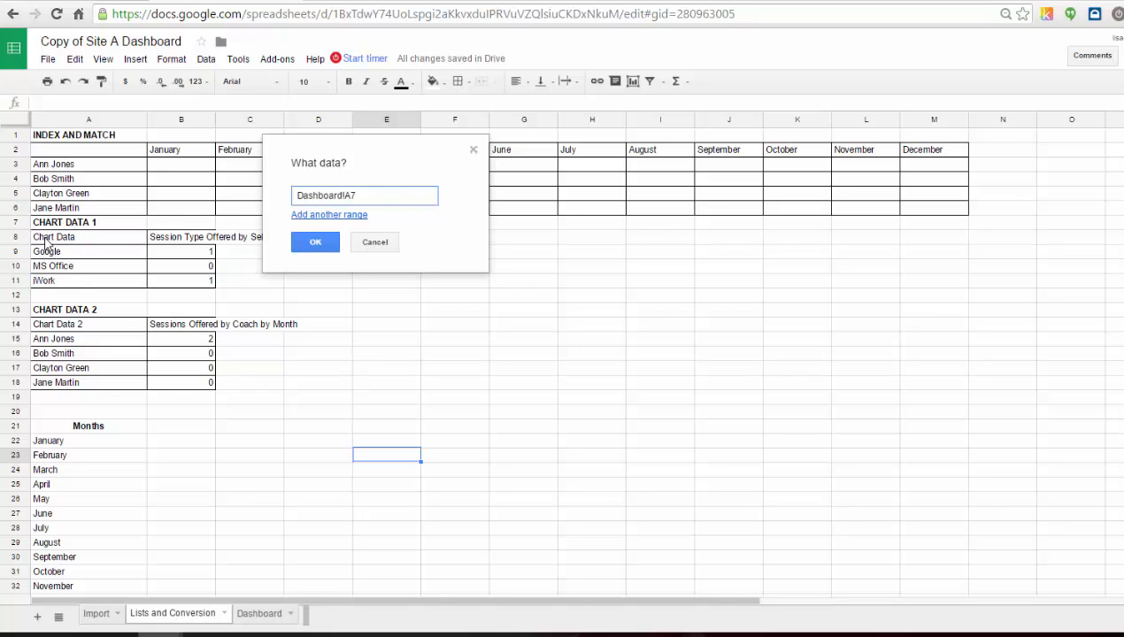
left_click_drag(46, 243, 193, 291)
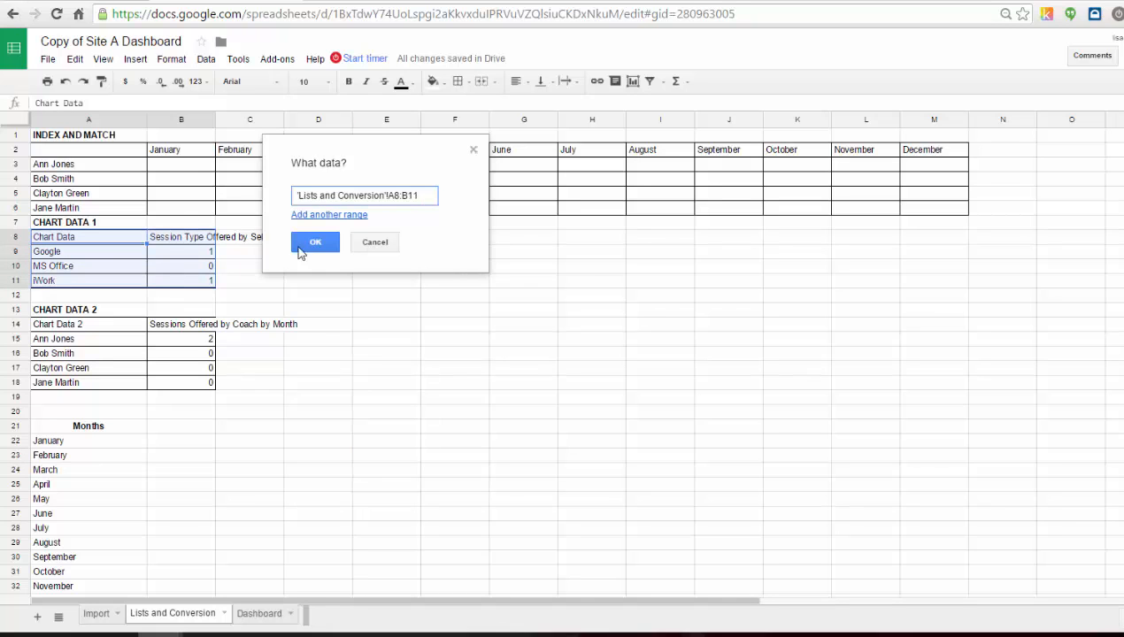
left_click(300, 248)
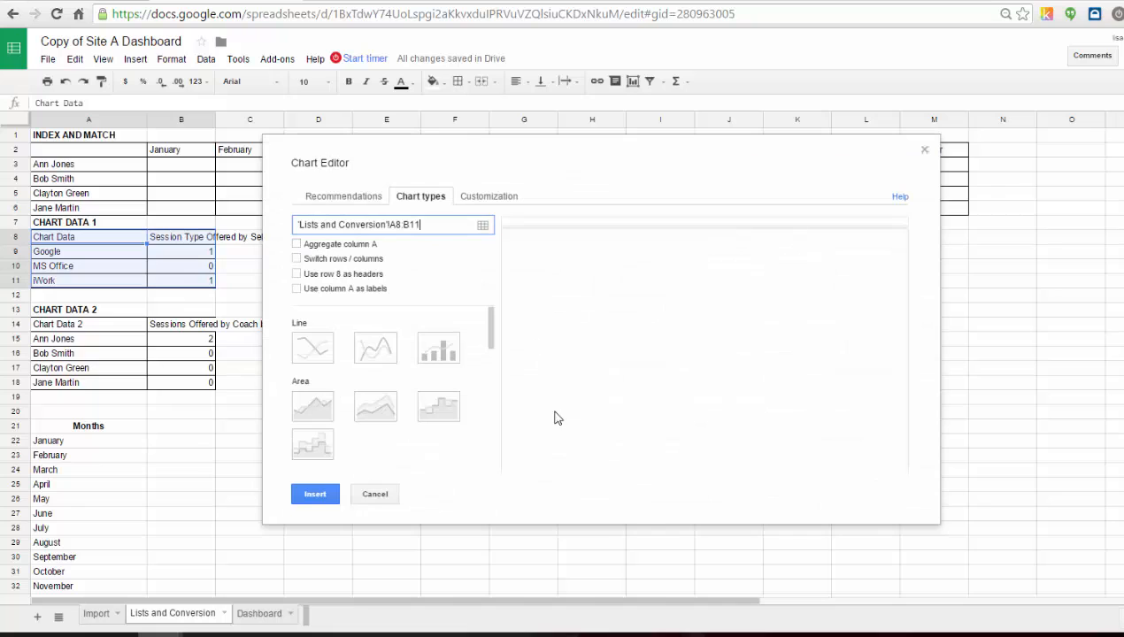
scroll(380, 350, "down", 2)
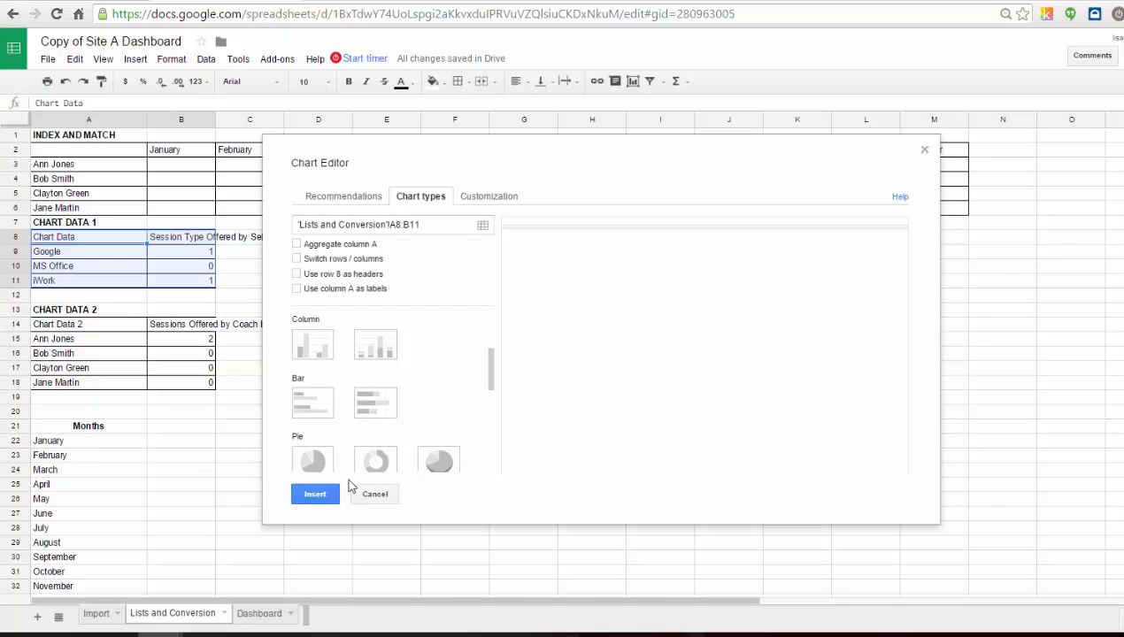
left_click(314, 344)
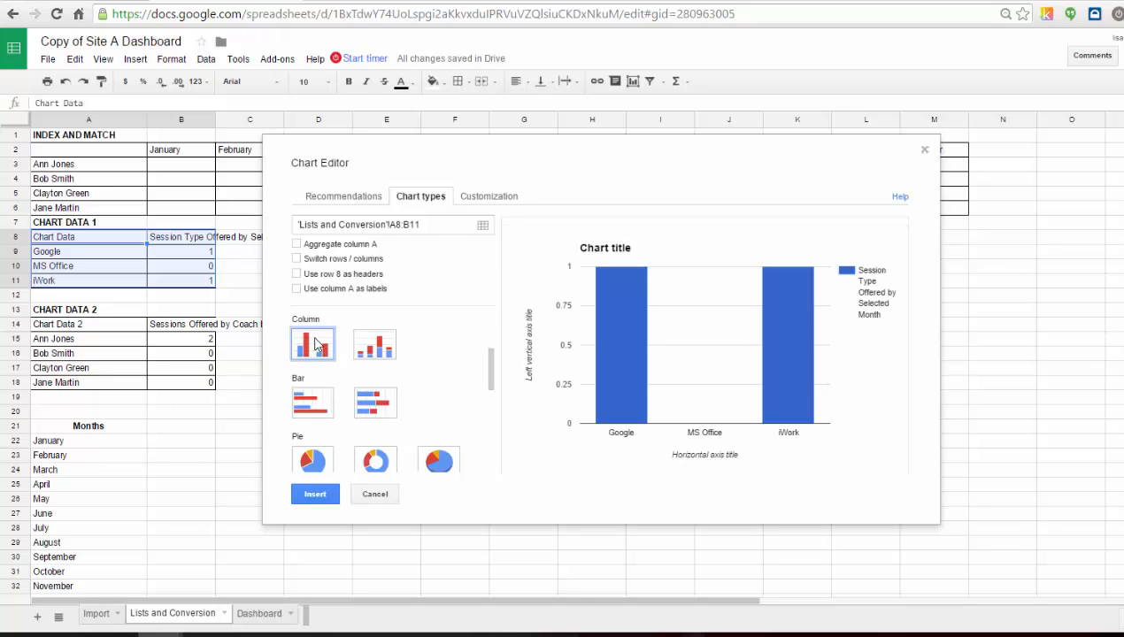
Title the chart Sessions by Month and Topic and set its legend to None.
left_click(491, 198)
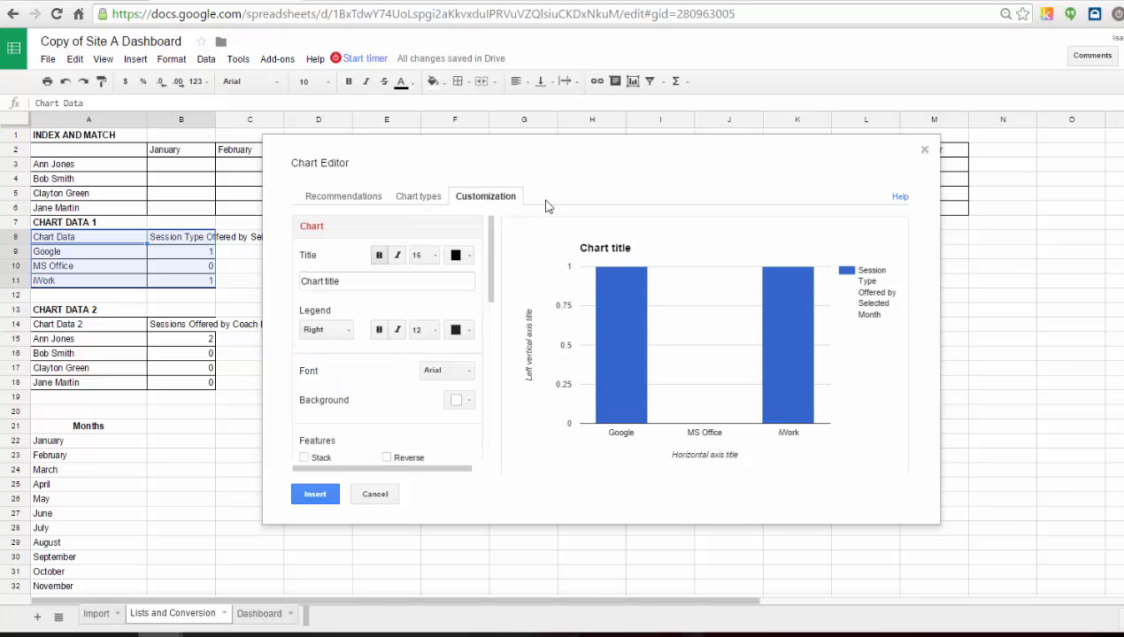
left_click(366, 281)
left_click_drag(366, 280, 228, 279)
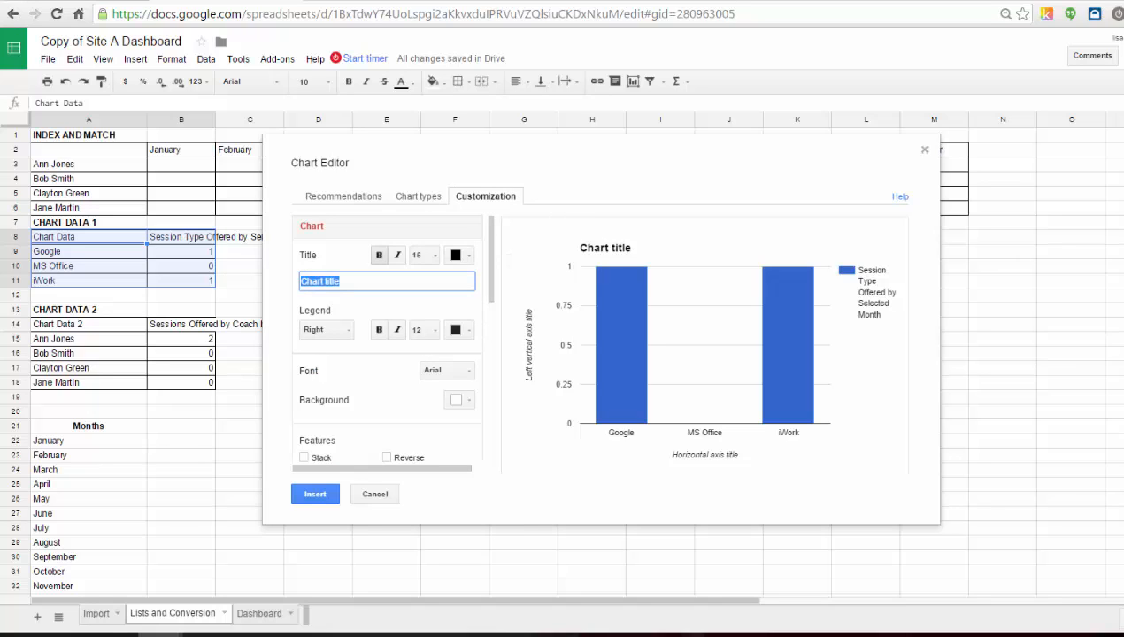
type("Sessions by Mont")
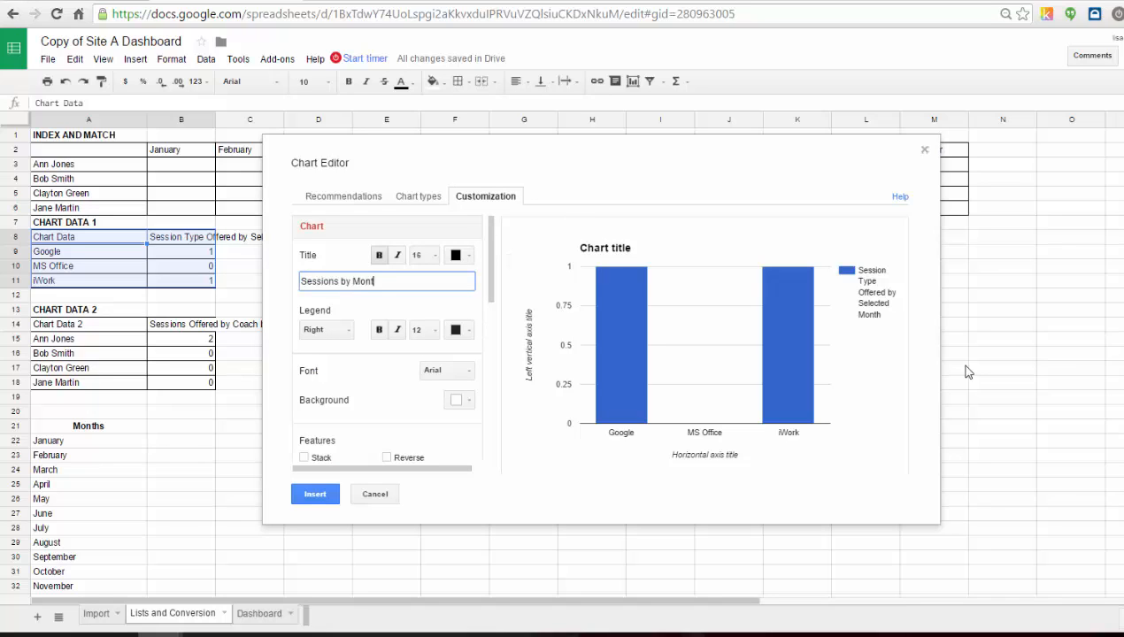
type("h and Topic")
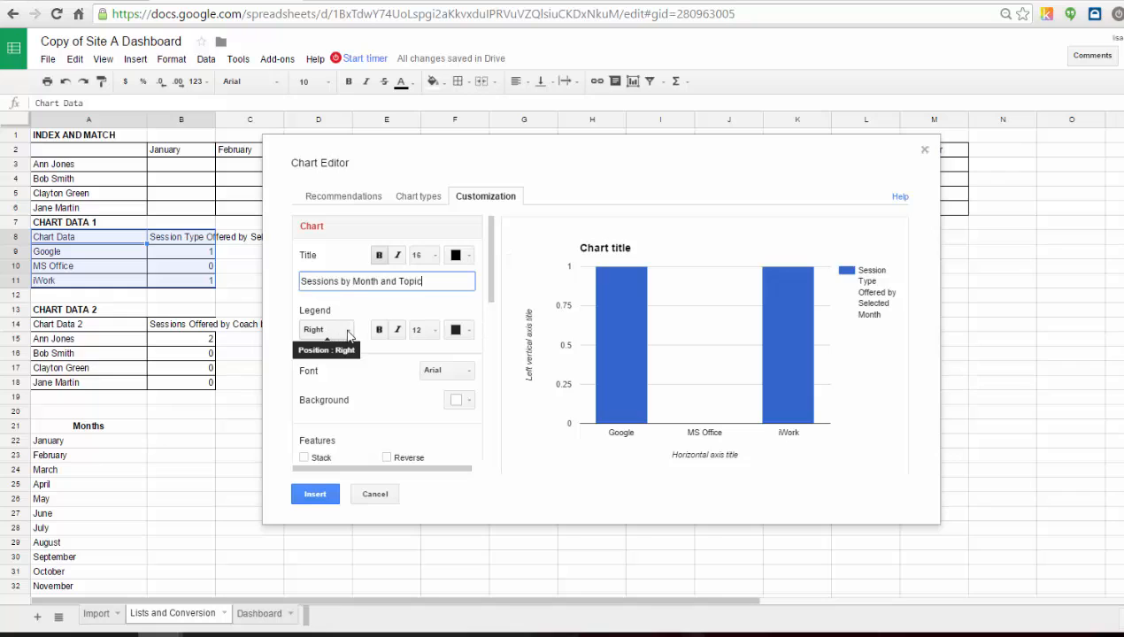
left_click(338, 331)
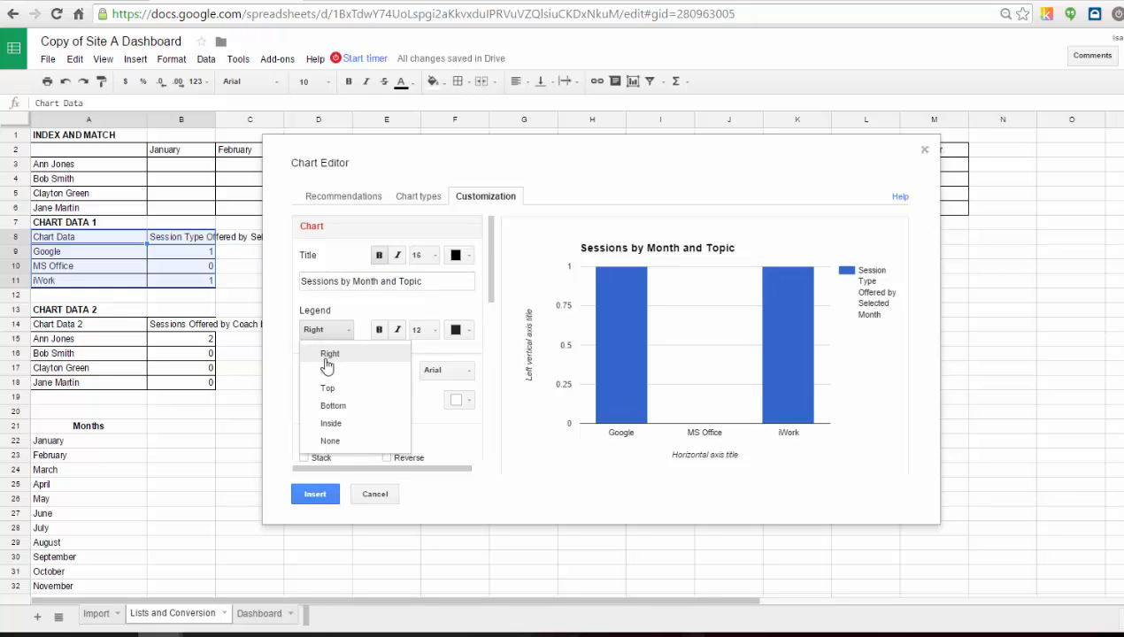
left_click(329, 440)
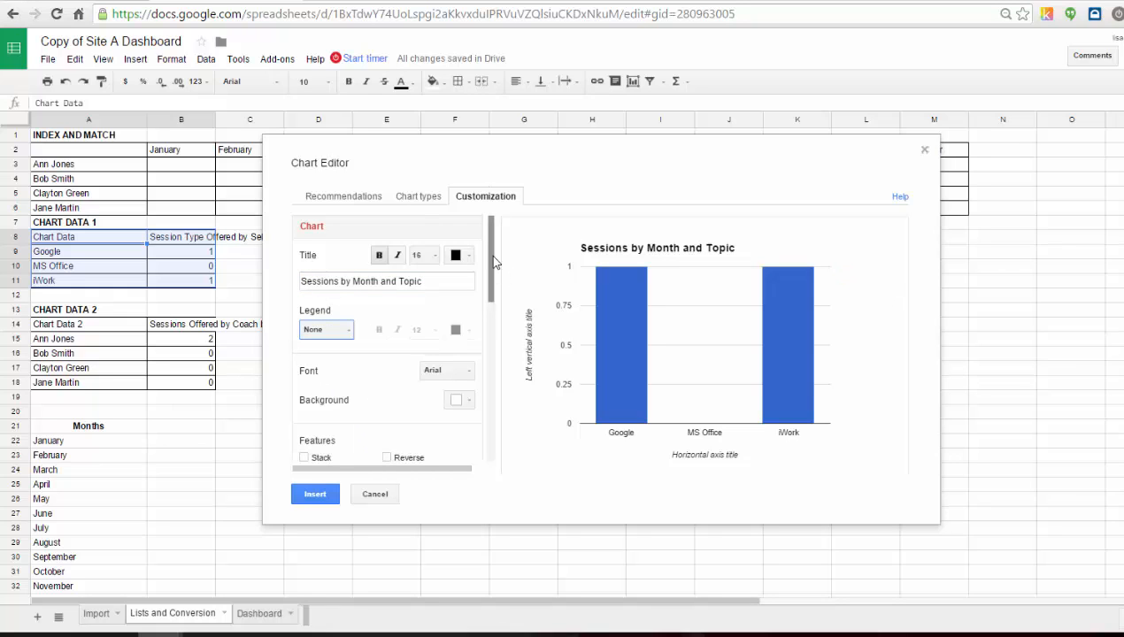
Set the chart's horizontal axis title to Session Type.
left_click_drag(492, 258, 482, 345)
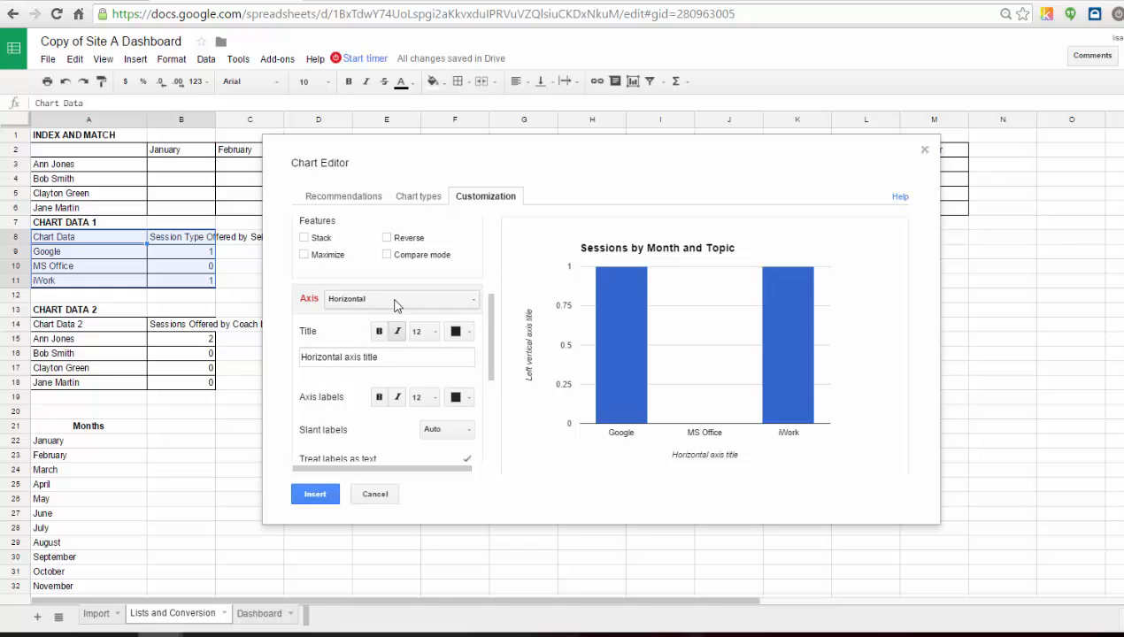
left_click_drag(404, 361, 84, 313)
type("Session Type")
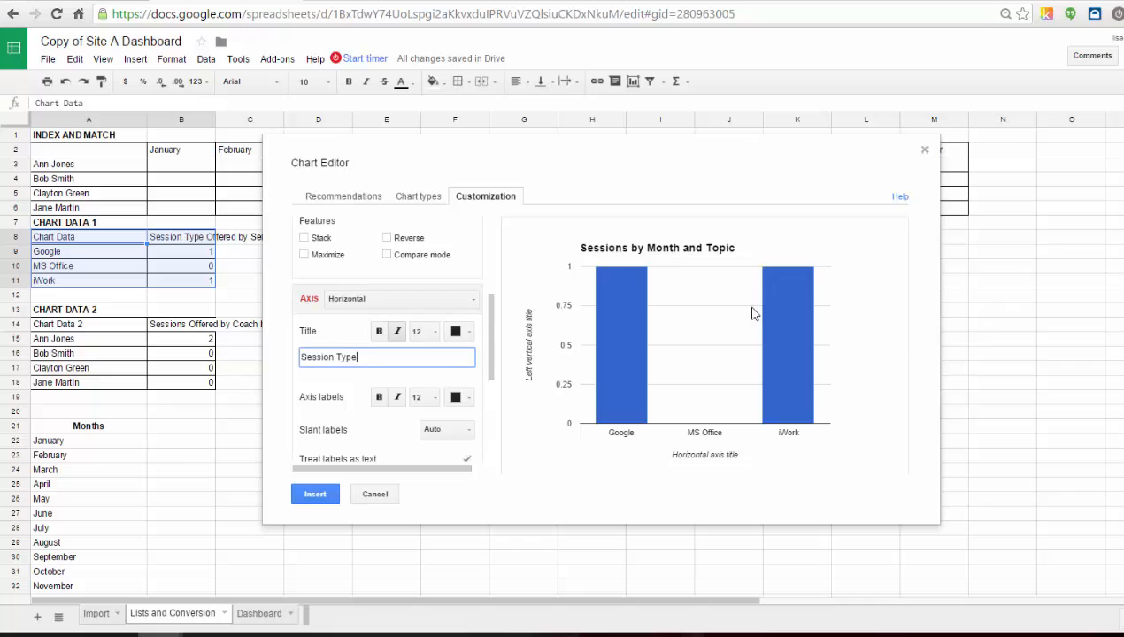
Set the left vertical axis title to Number of Sessions.
left_click(472, 299)
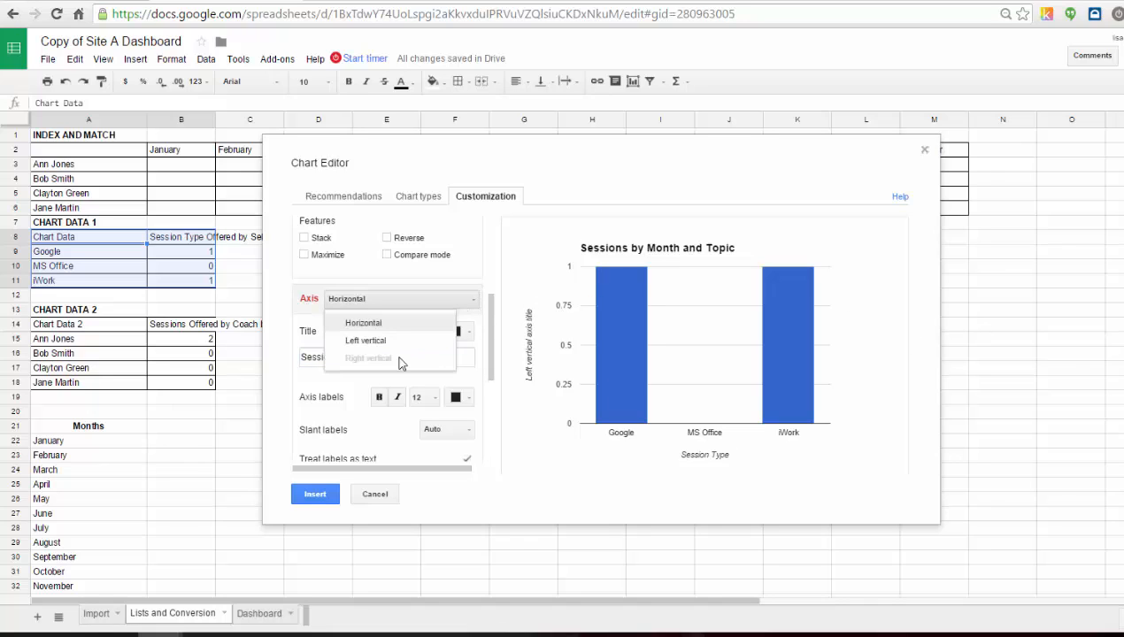
left_click(389, 340)
left_click(364, 356)
triple_click(400, 355)
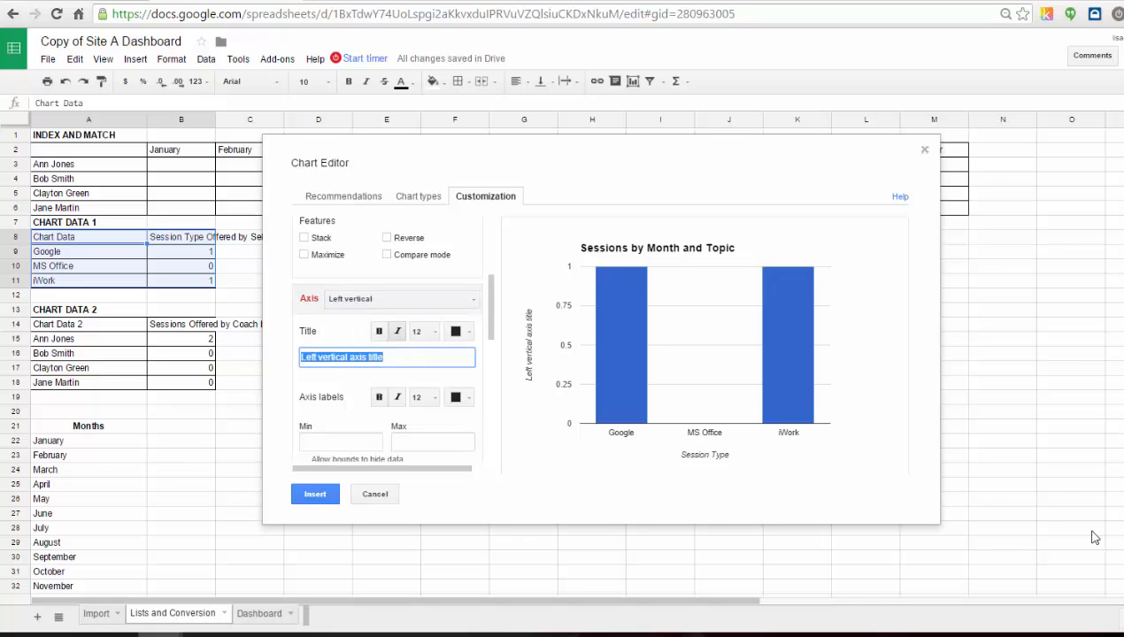
type("Number of Sessions")
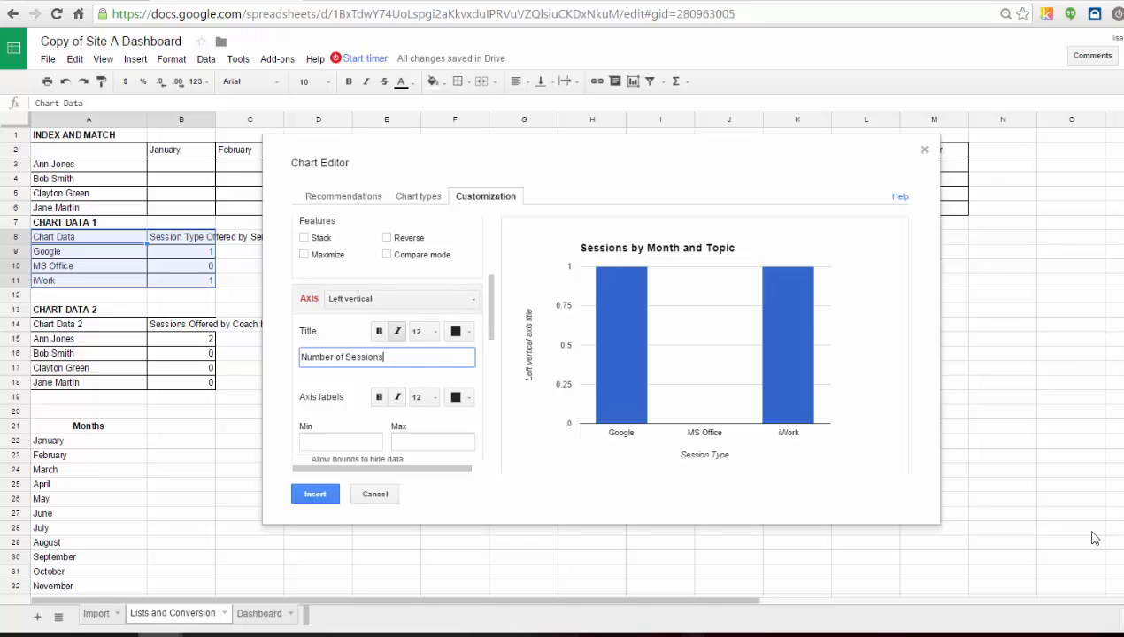
scroll(380, 406, "down", 2)
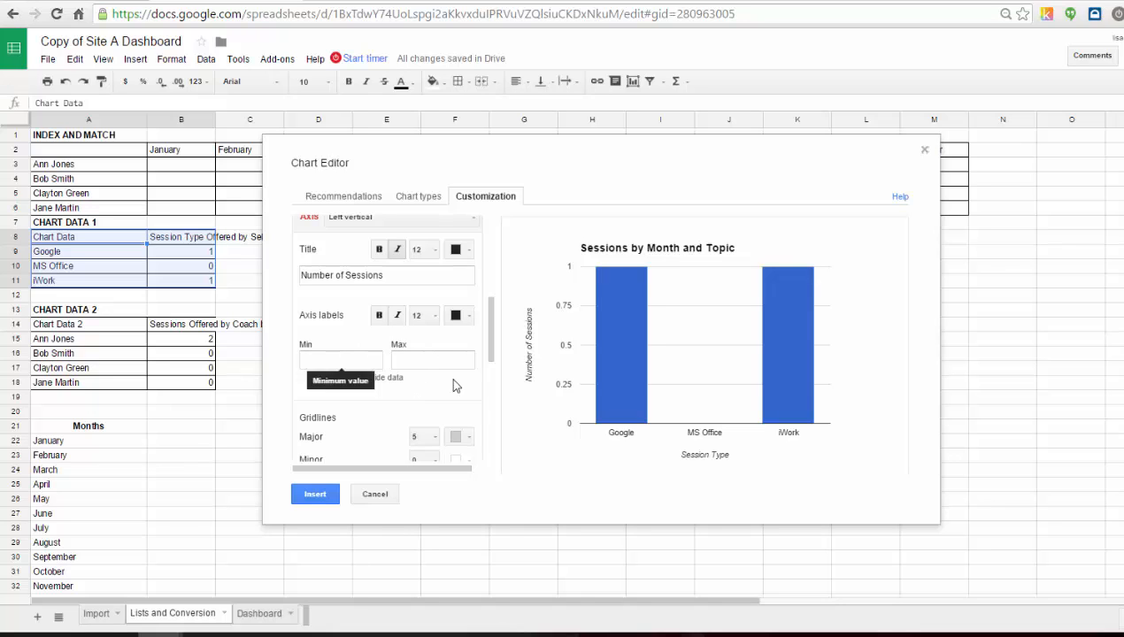
Set the left vertical axis range to a minimum of 0 and a maximum of 10.
left_click(332, 361)
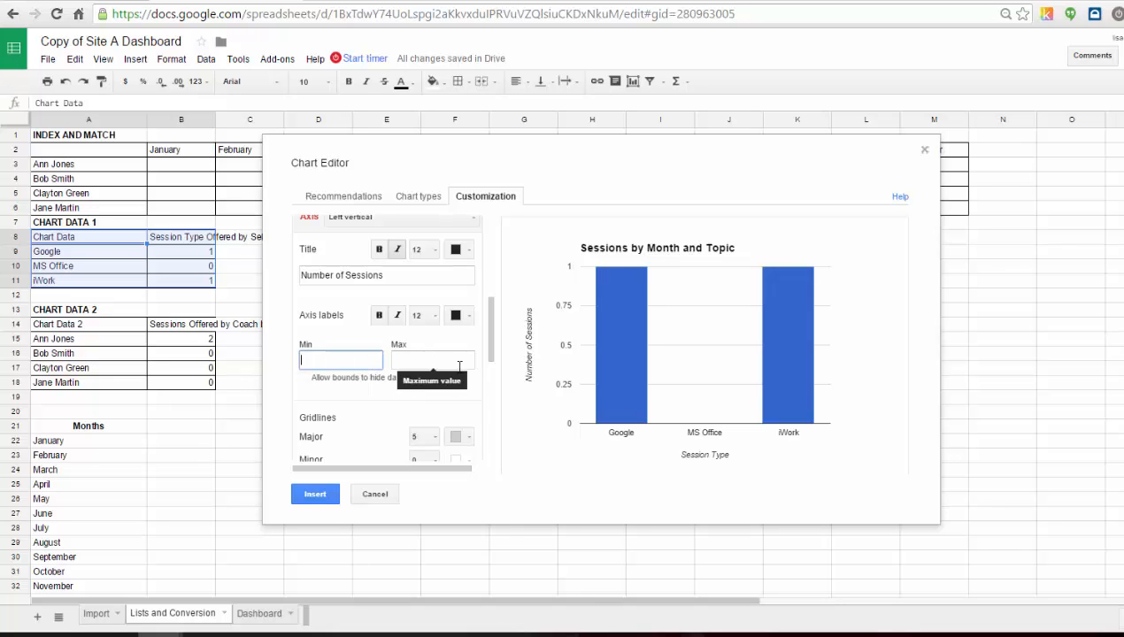
left_click(458, 361)
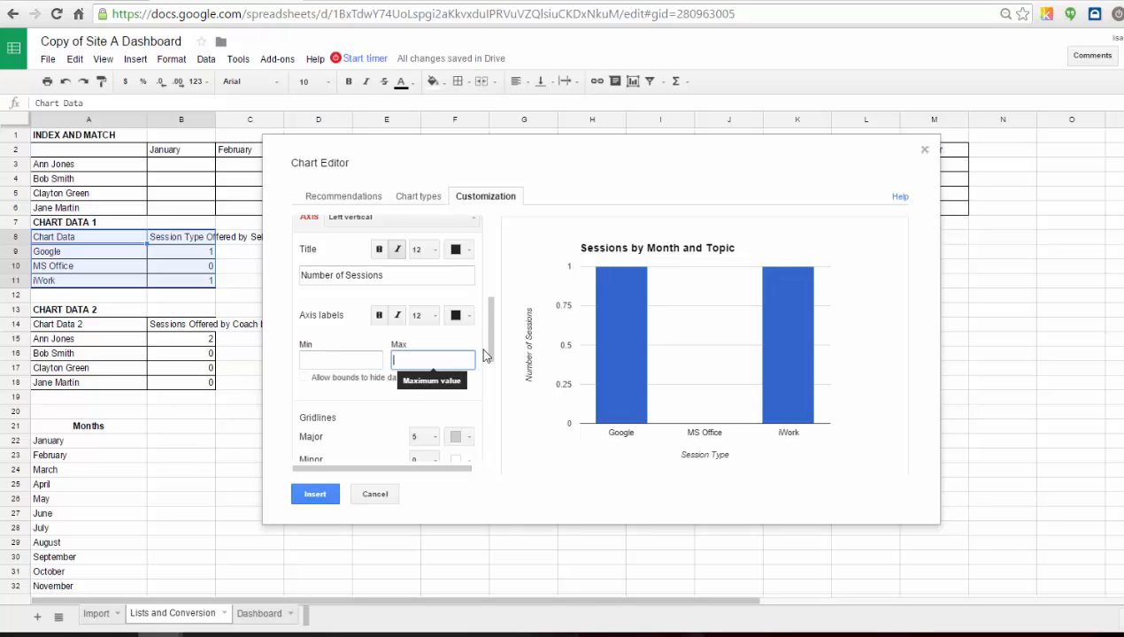
left_click(303, 361)
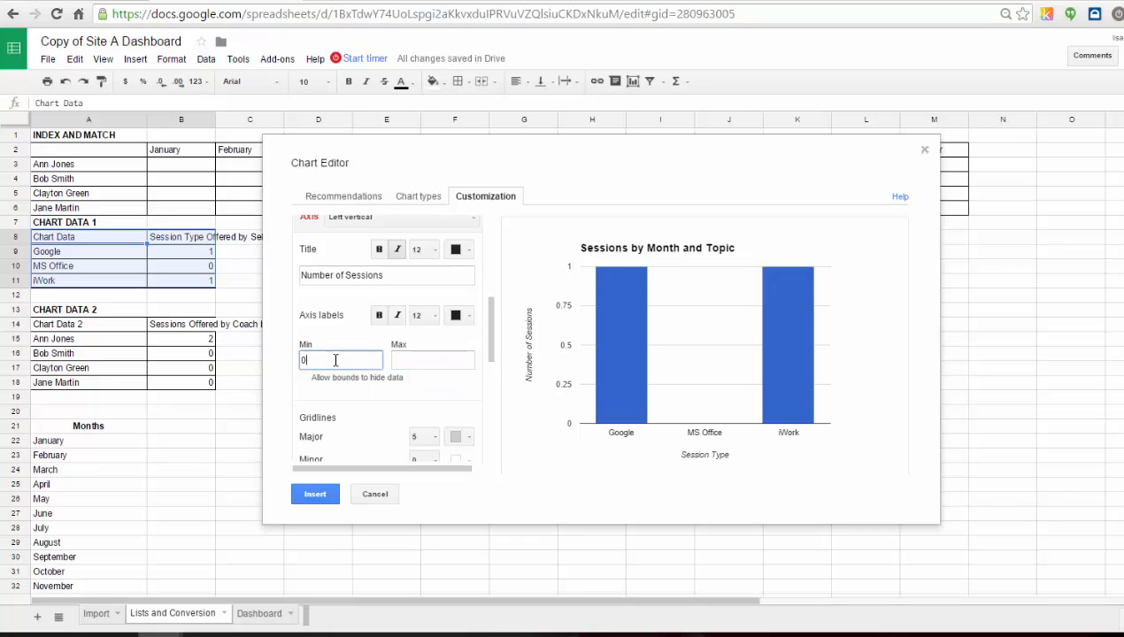
type("0")
key("Tab")
type("10")
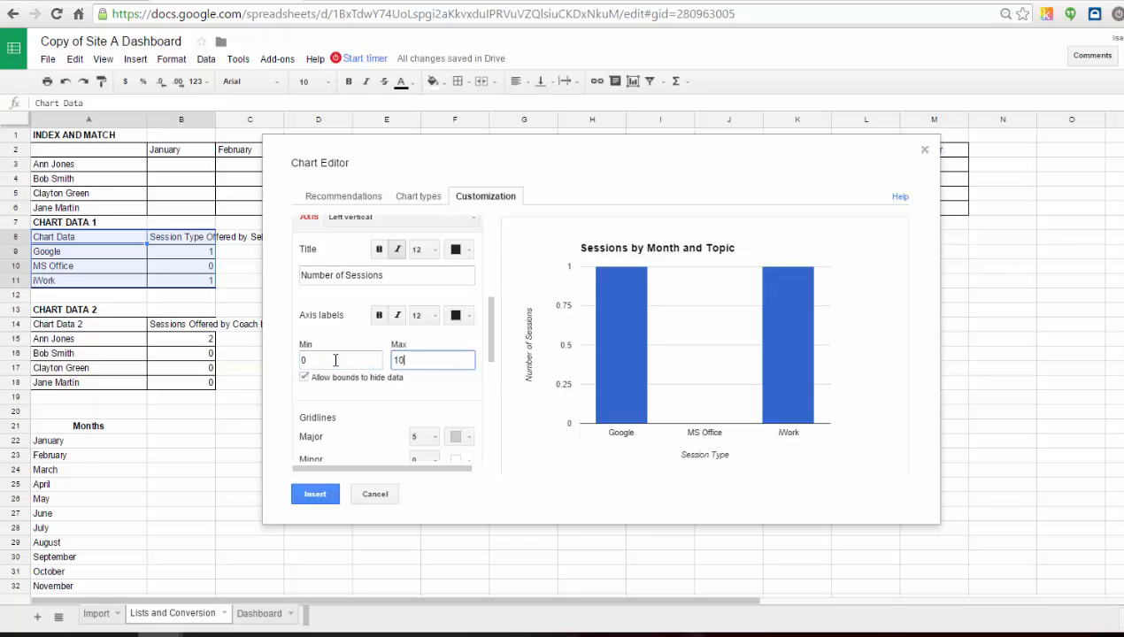
Scroll through the remaining gridline and series options, then insert the chart.
left_click(368, 419)
scroll(369, 419, "down", 2)
left_click(424, 325)
left_click(354, 310)
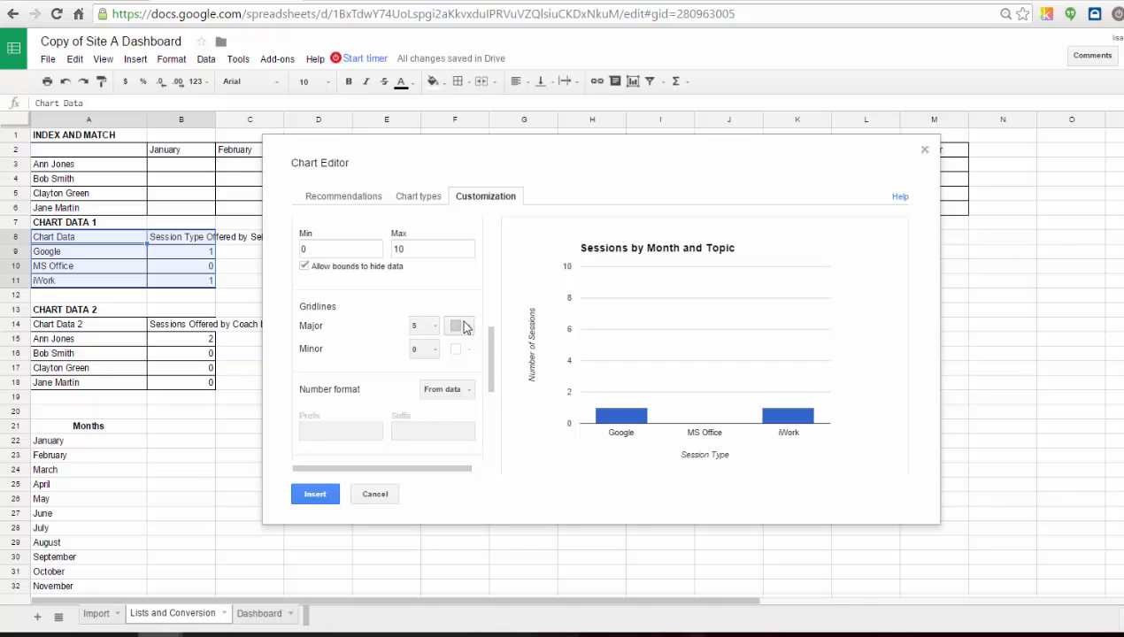
left_click_drag(492, 341, 496, 401)
scroll(493, 403, "down", 2)
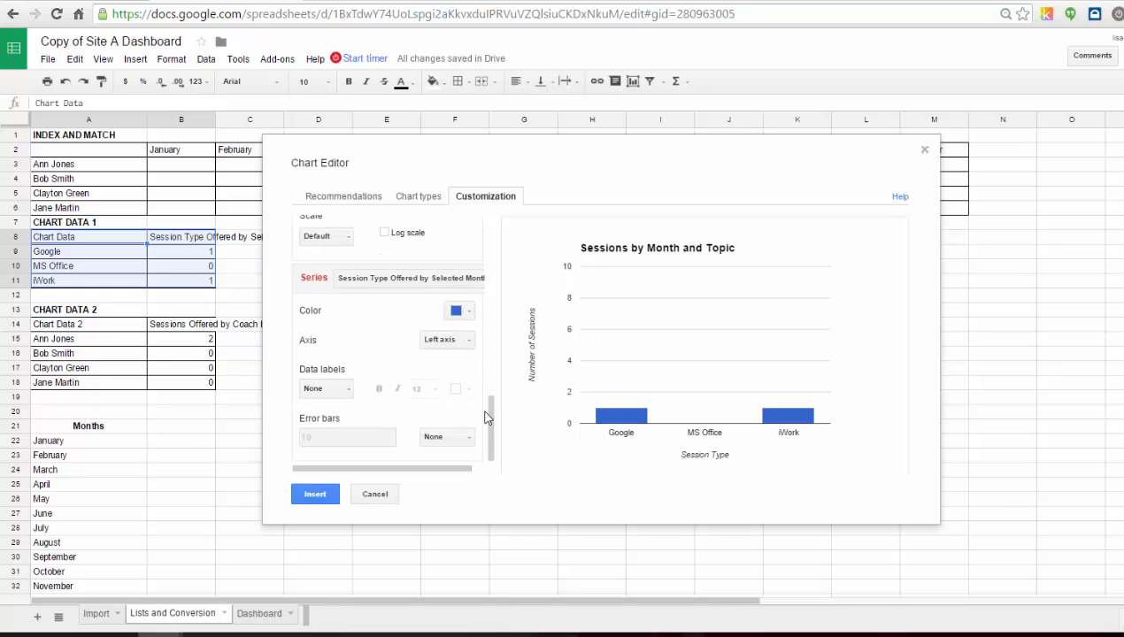
left_click_drag(493, 415, 492, 325)
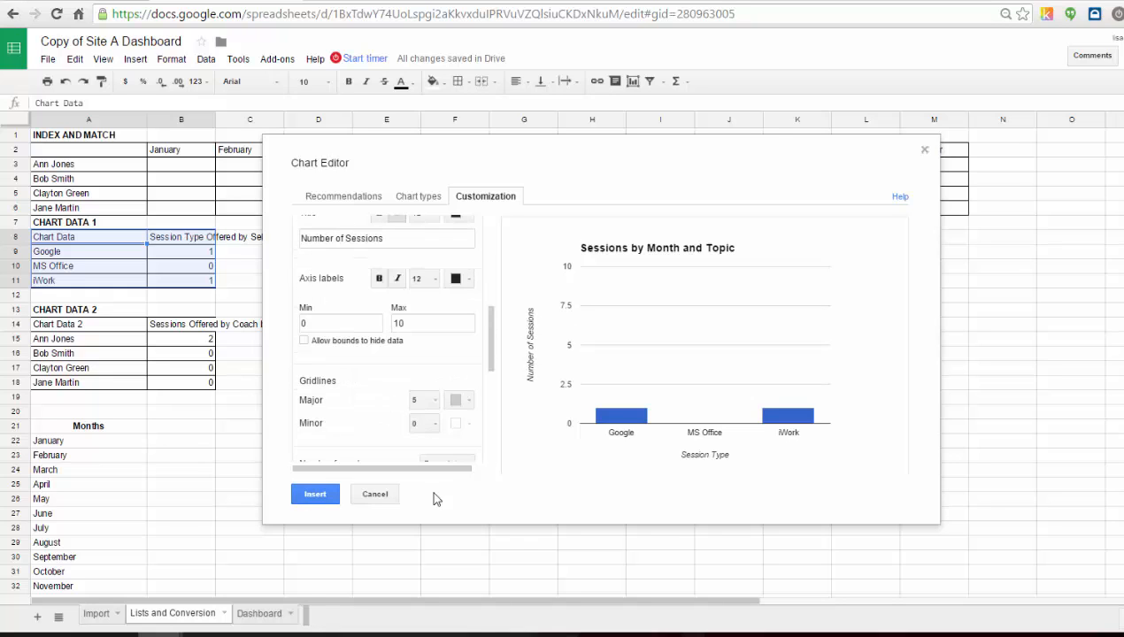
left_click(316, 494)
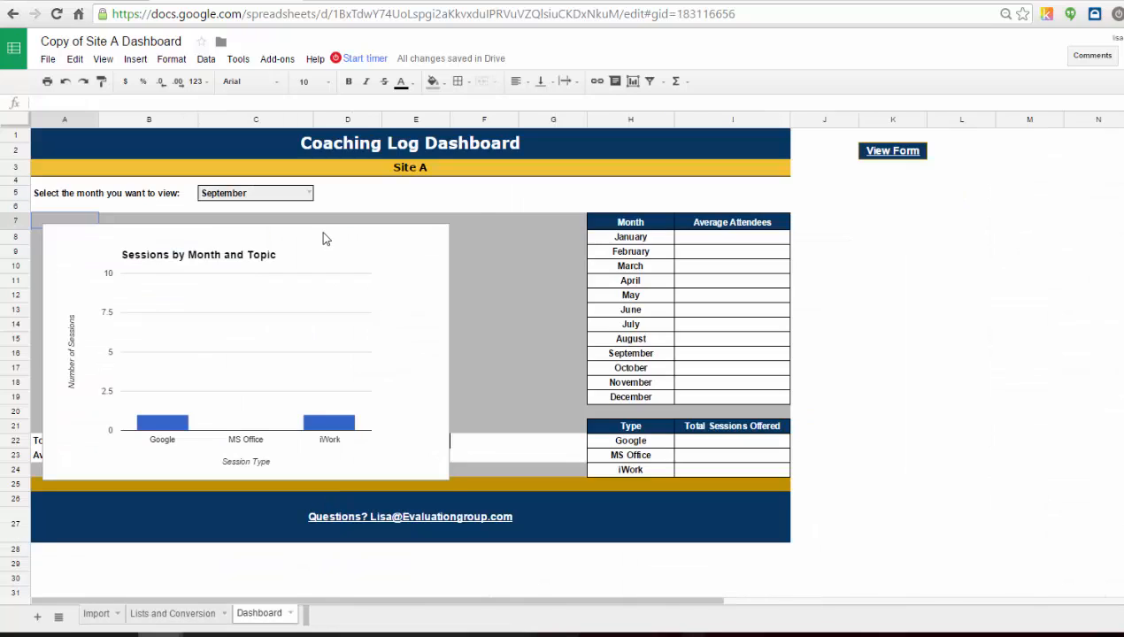
Move the chart to the top-left of the grey chart area and narrow it to about half its width.
left_click(314, 237)
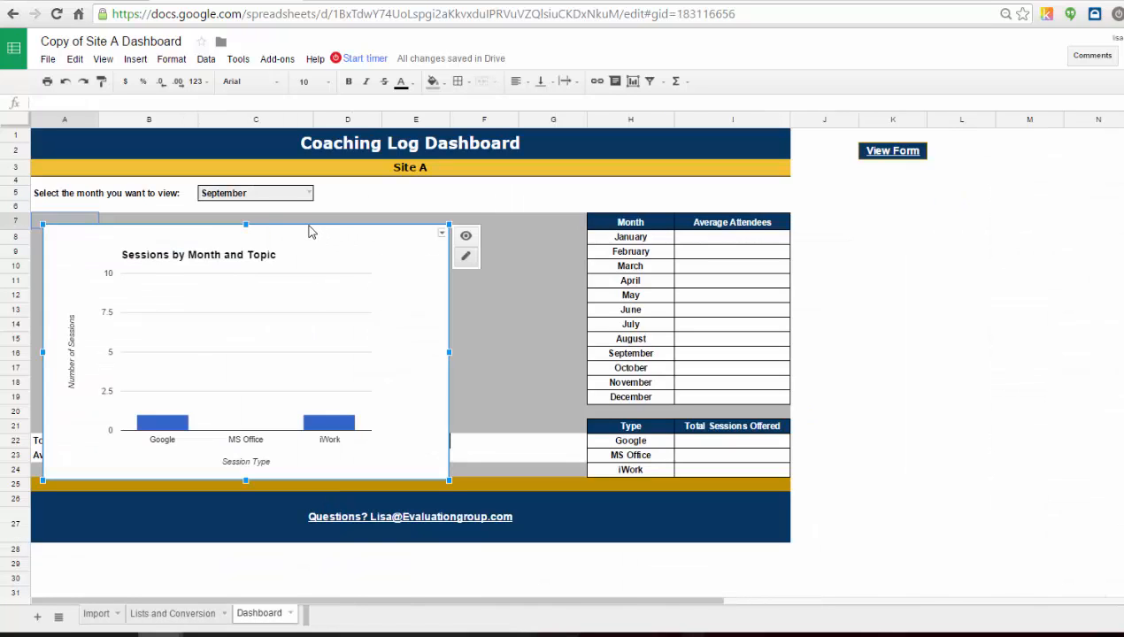
left_click_drag(310, 232, 299, 219)
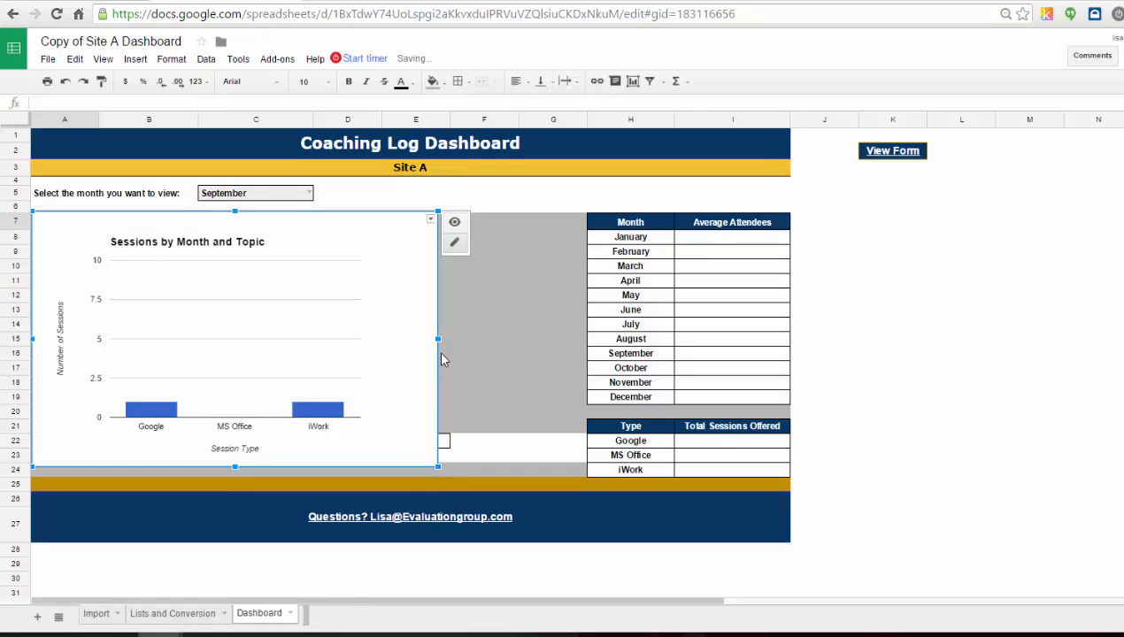
left_click_drag(433, 338, 310, 337)
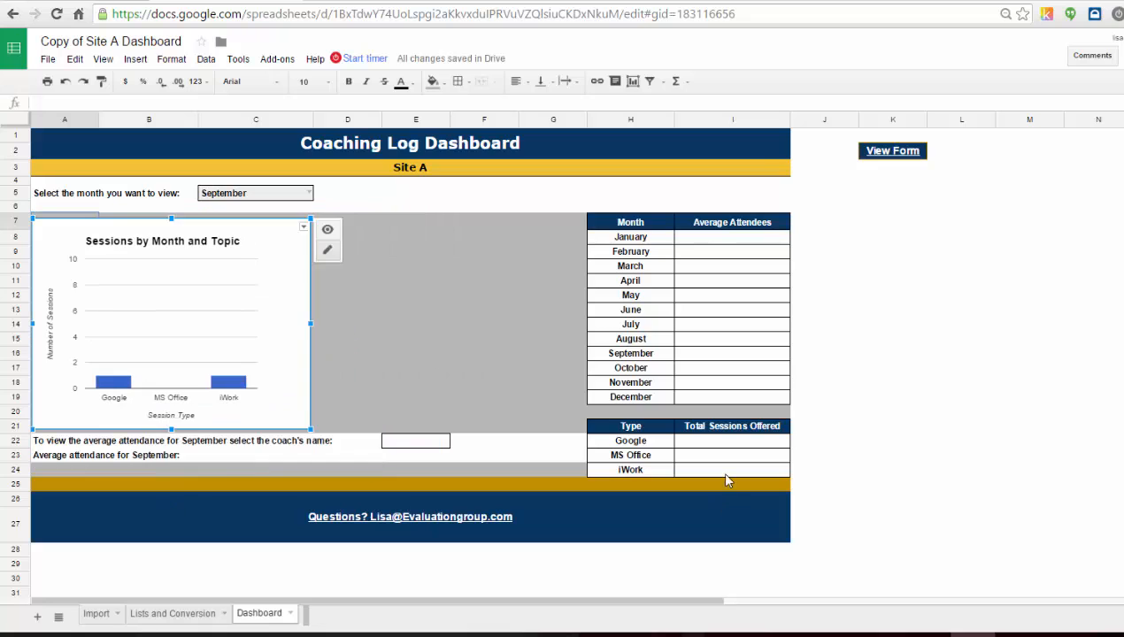
Switch the month selector between January, February and November to test that the charts update.
left_click(309, 194)
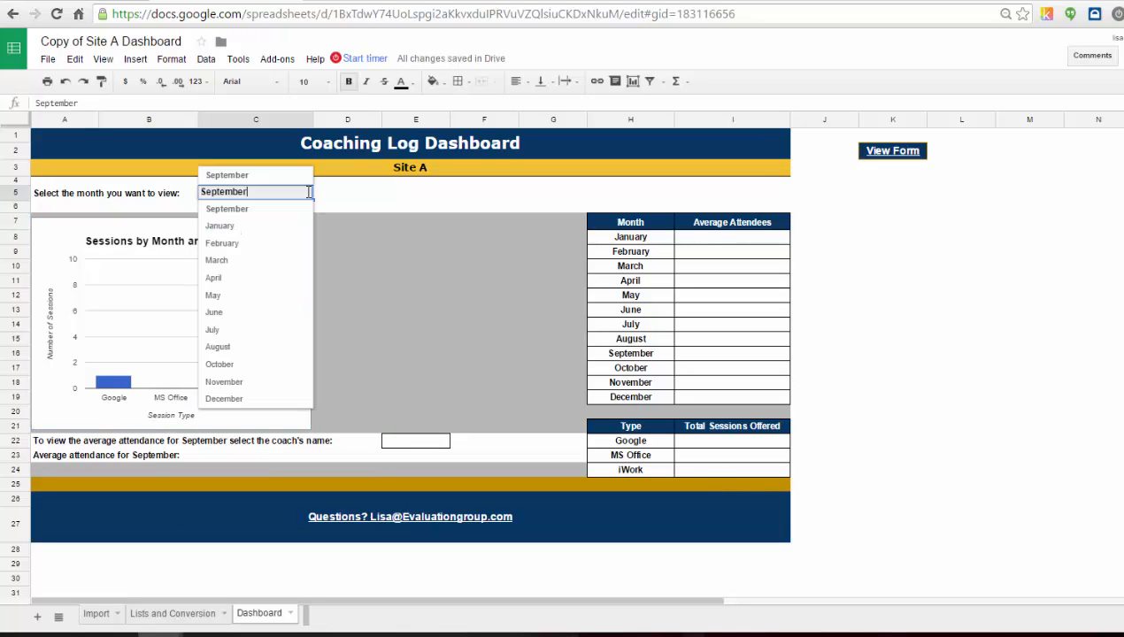
left_click(279, 232)
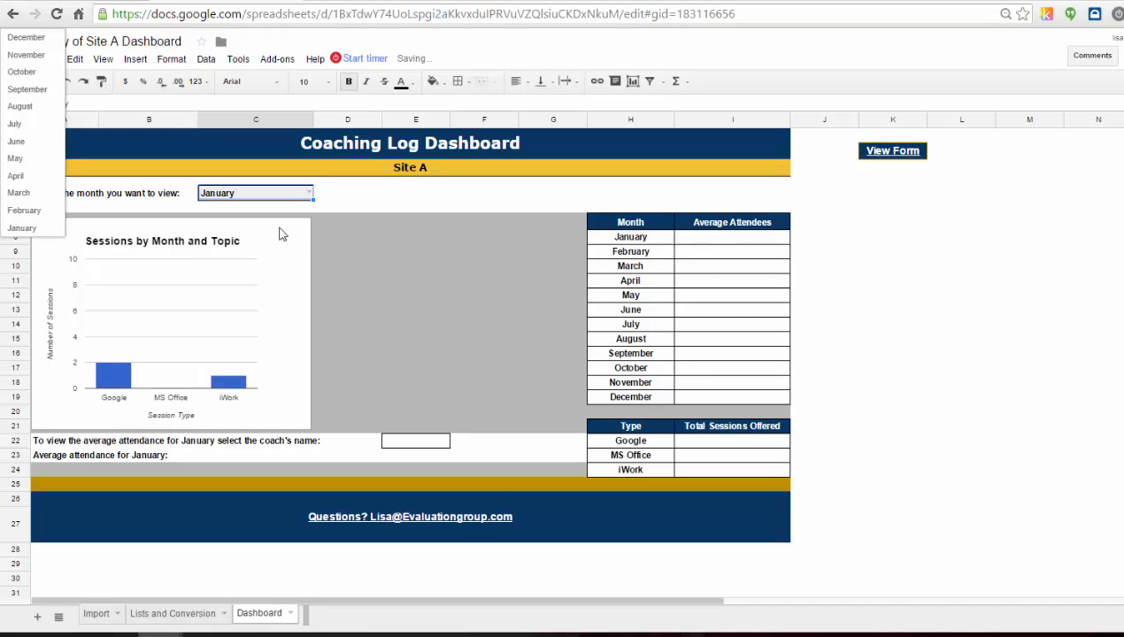
left_click(309, 194)
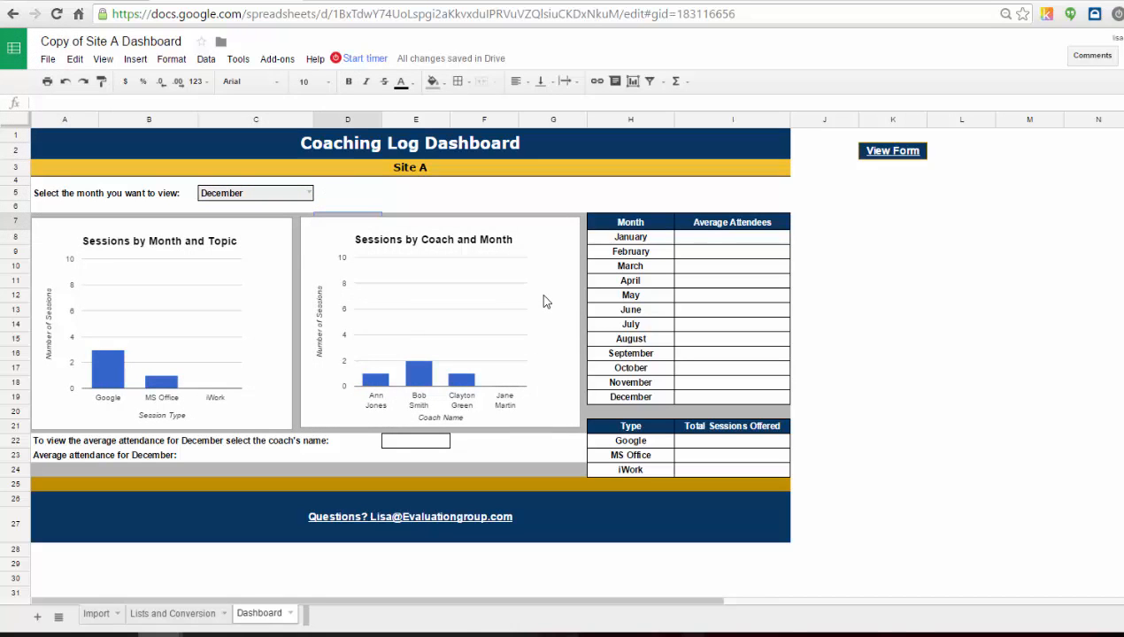
left_click(308, 195)
left_click(239, 251)
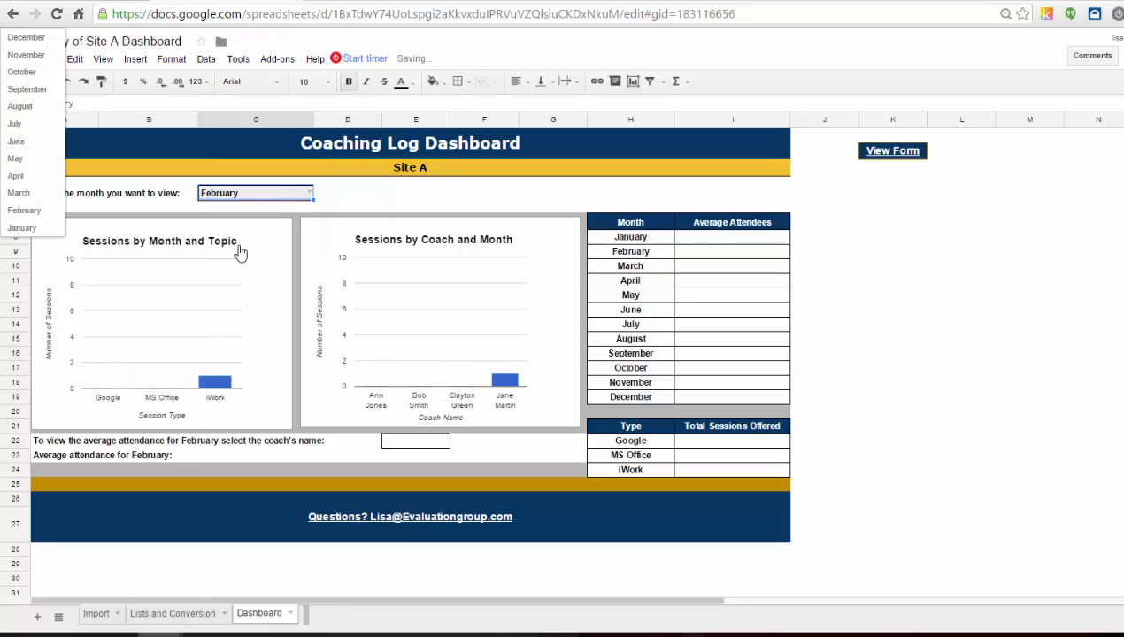
left_click(310, 195)
left_click(300, 382)
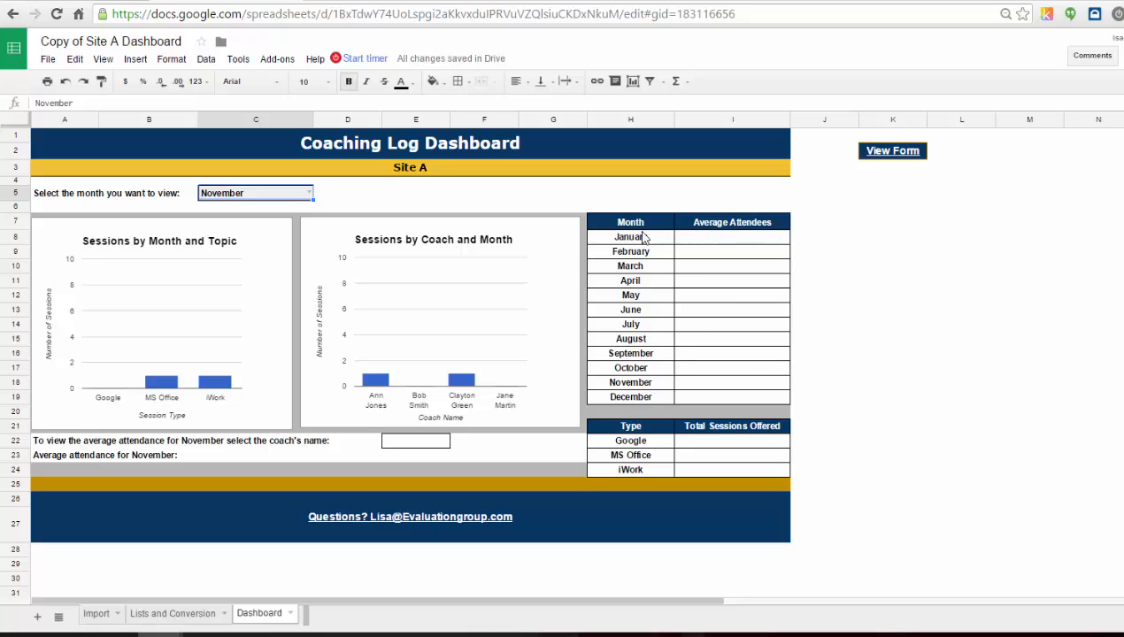
Examine the cells of the Month and Average Attendees table.
left_click_drag(617, 226, 748, 392)
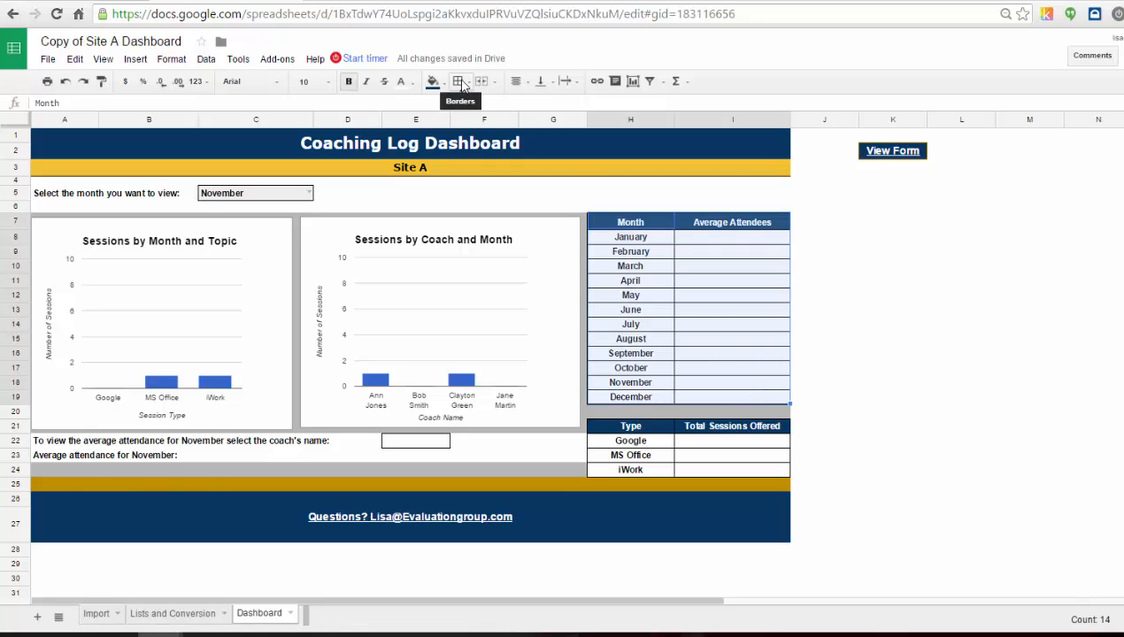
left_click(656, 245)
left_click(652, 398)
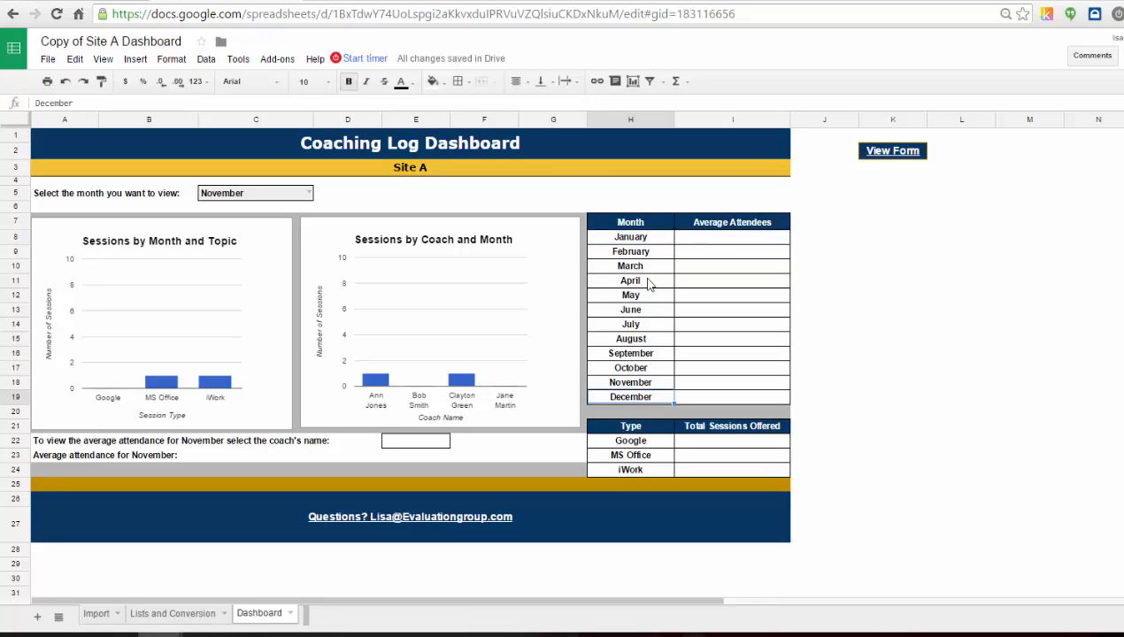
left_click(654, 237)
left_click(657, 255)
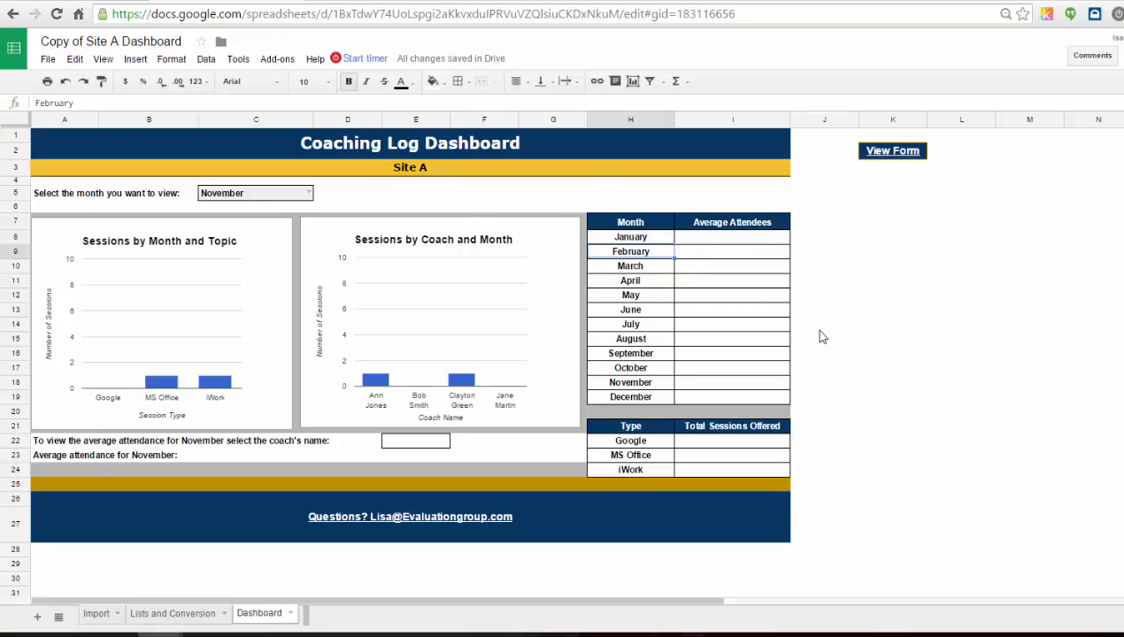
left_click(777, 323)
left_click(745, 243)
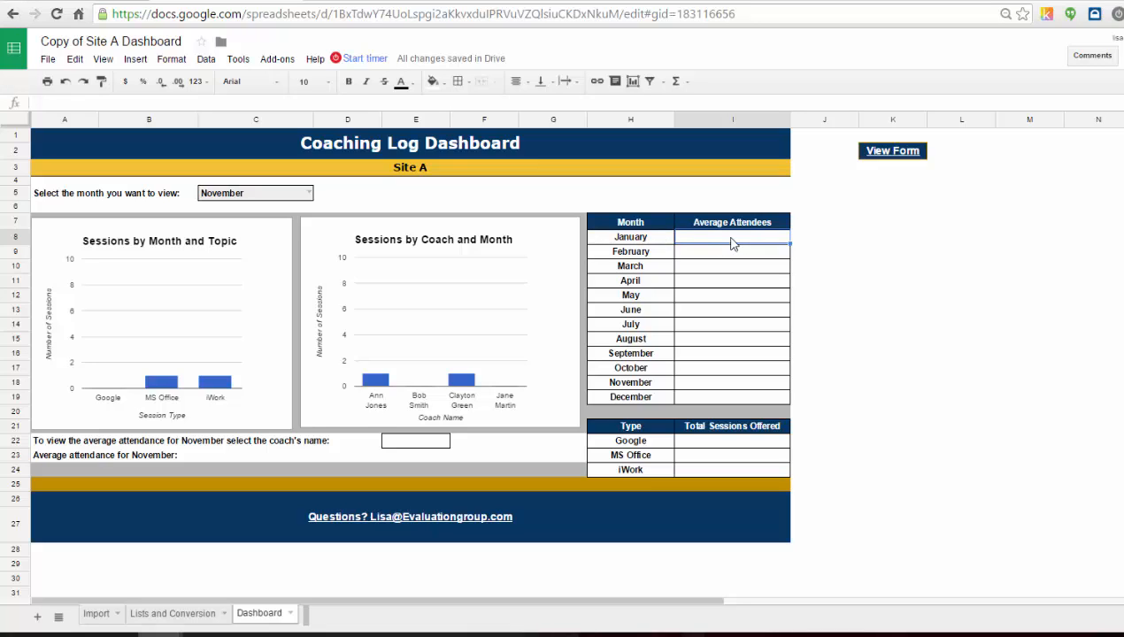
left_click(989, 340)
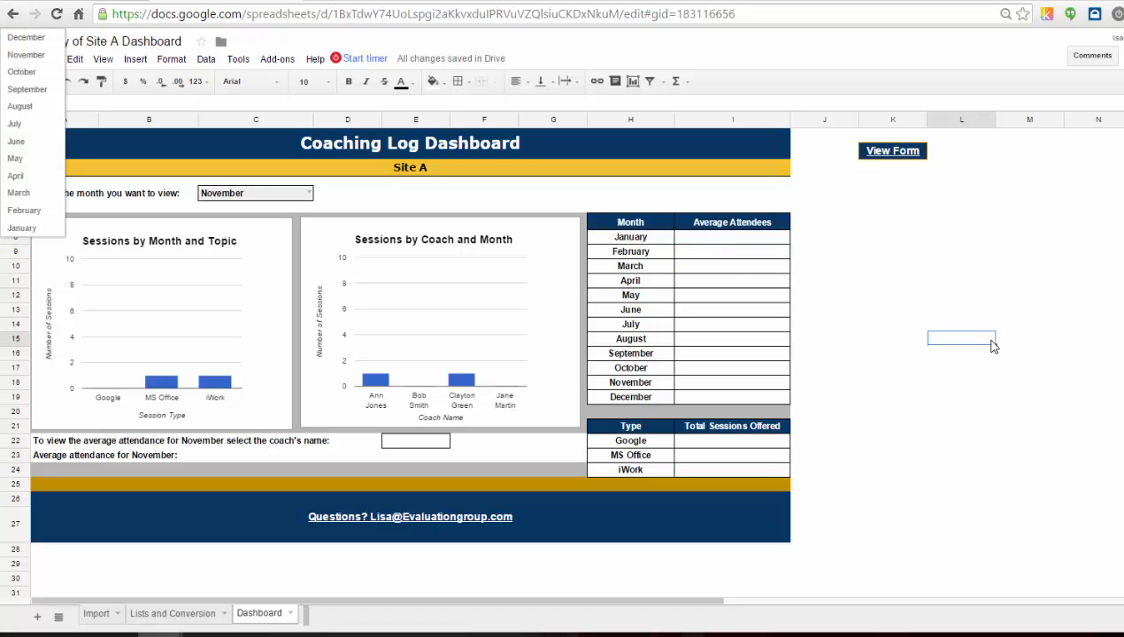
left_click(758, 241)
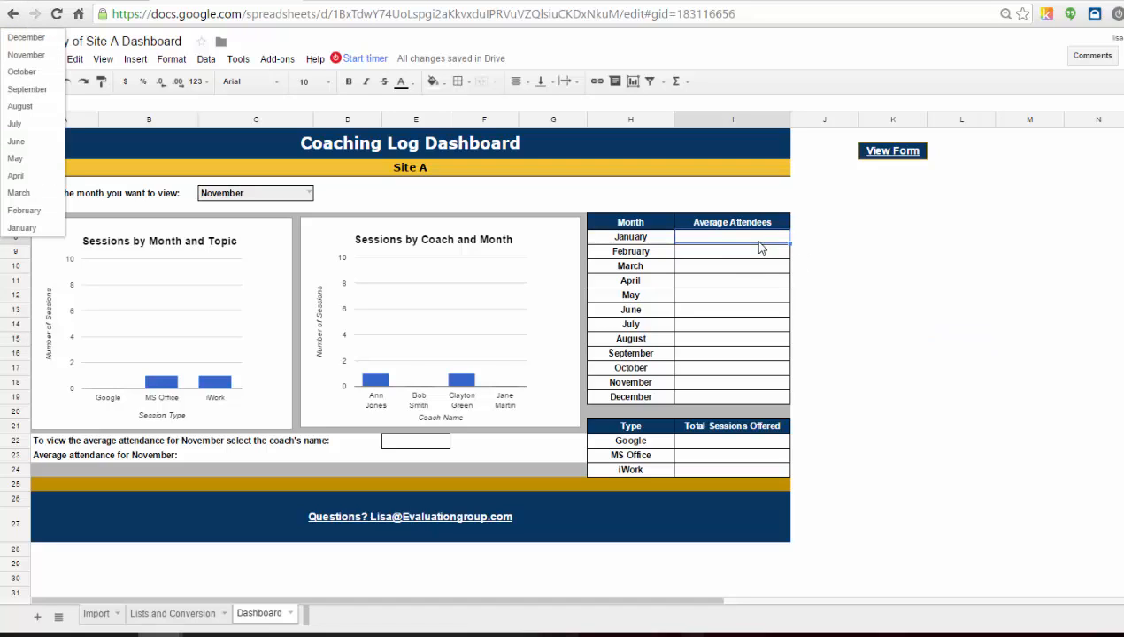
left_click(55, 38)
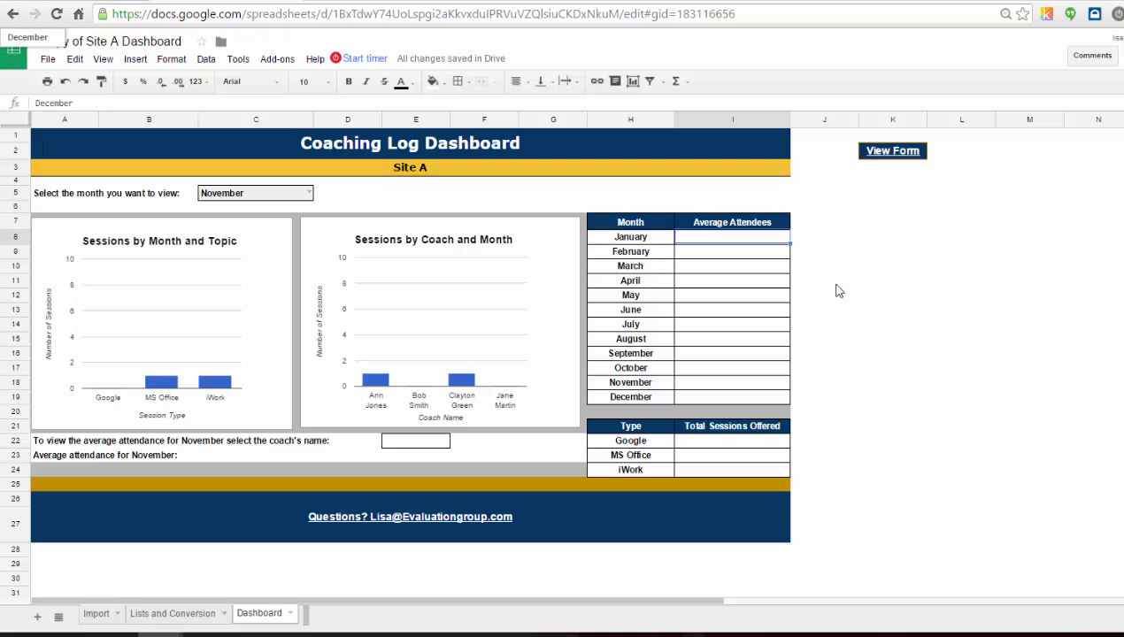
In the January Average Attendees cell, start an AVERAGEIF formula using Import!H2:H500 as the range.
left_click(719, 242)
type("=")
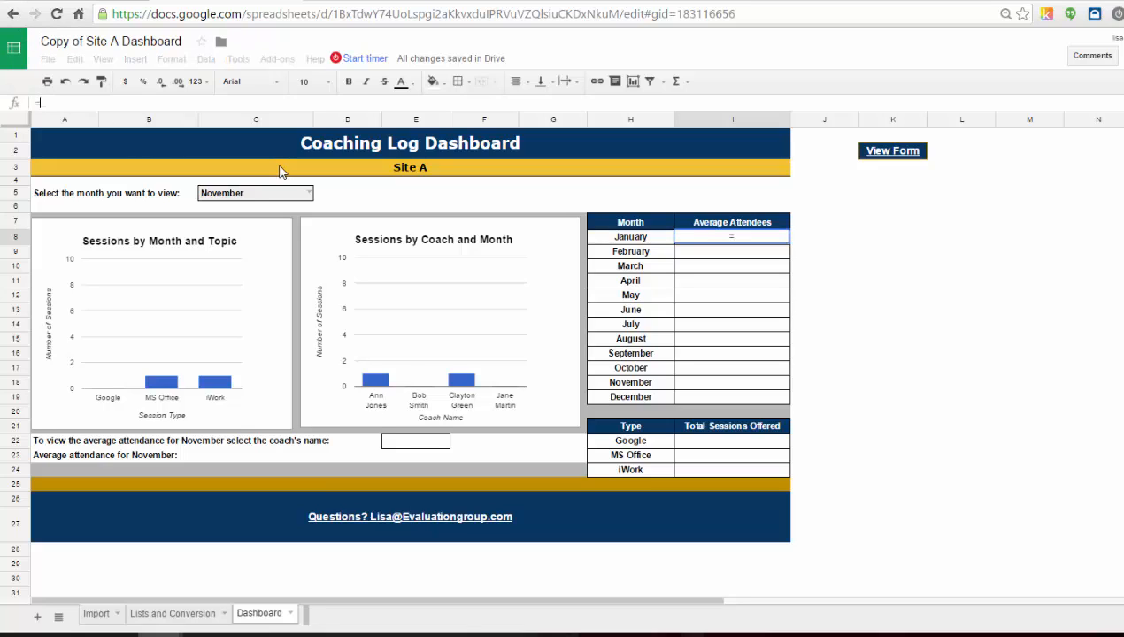
type("averageif(")
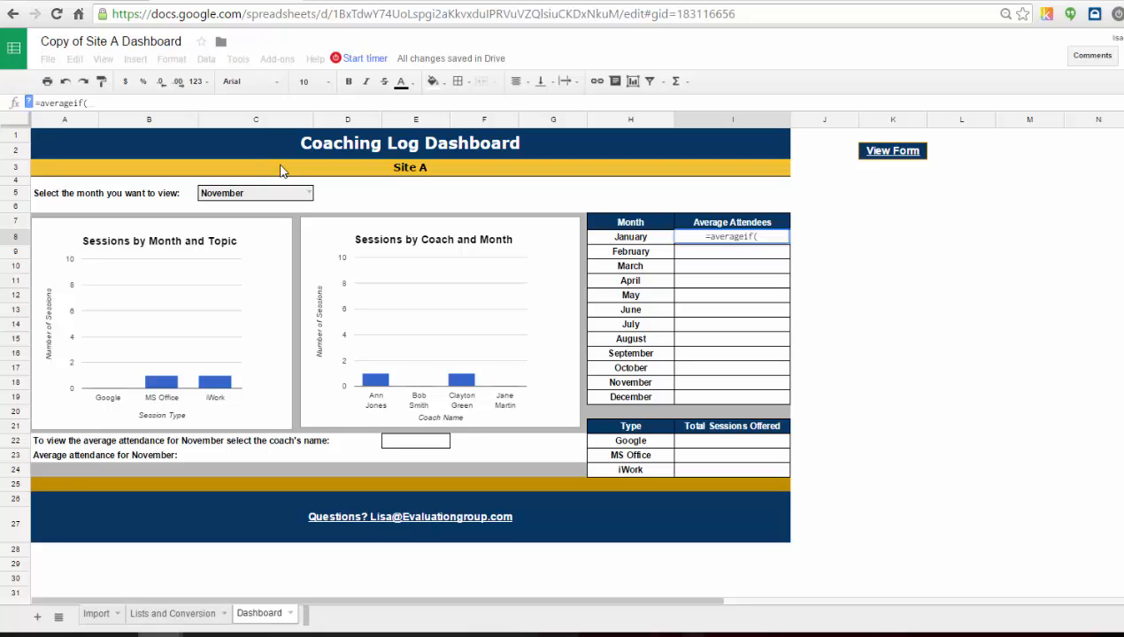
left_click(93, 615)
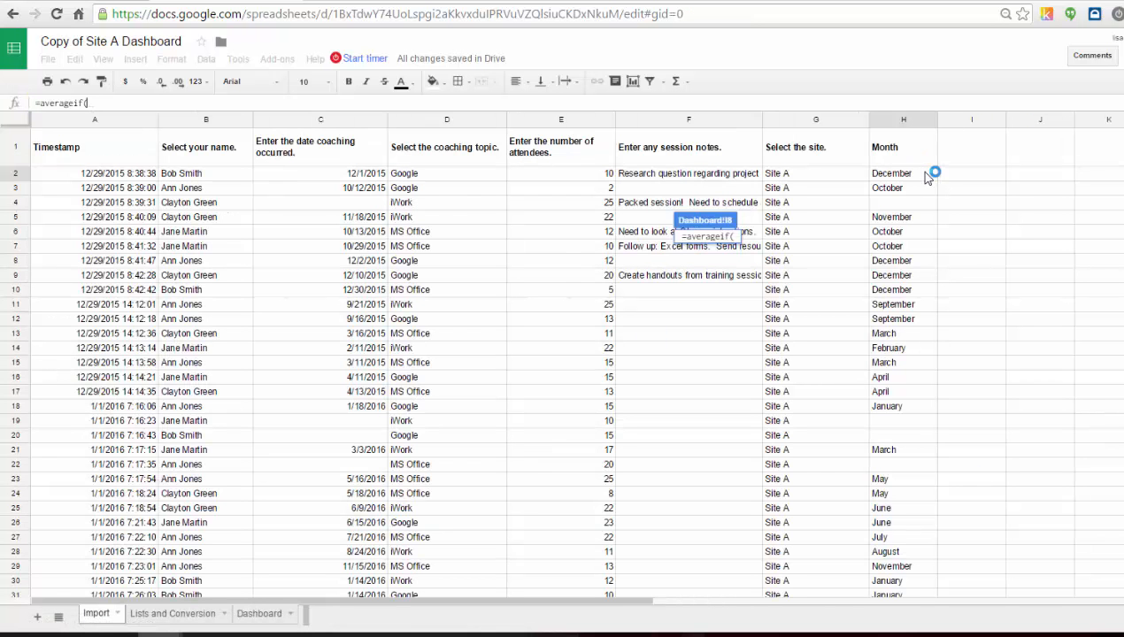
left_click_drag(926, 177, 920, 424)
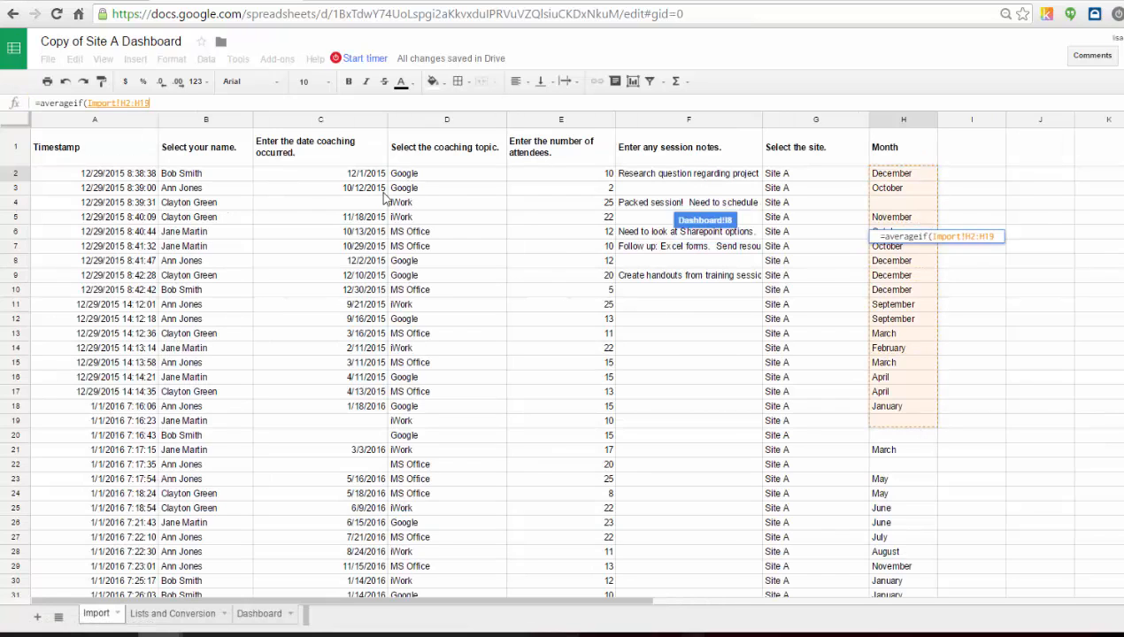
left_click(160, 103)
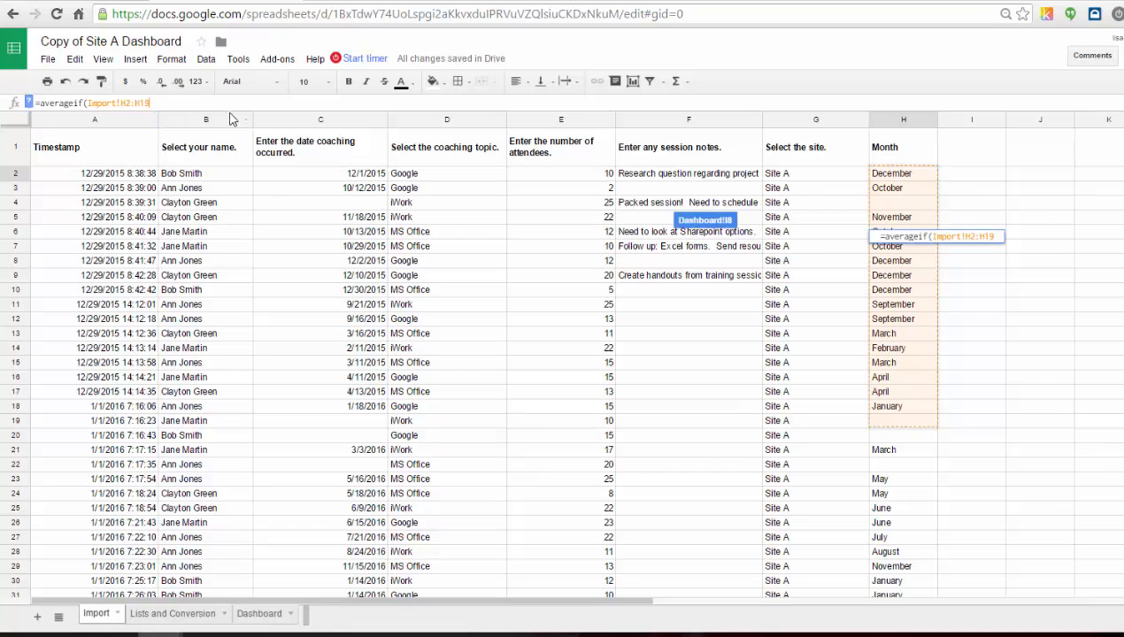
key("BackSpace")
key("BackSpace")
type("500")
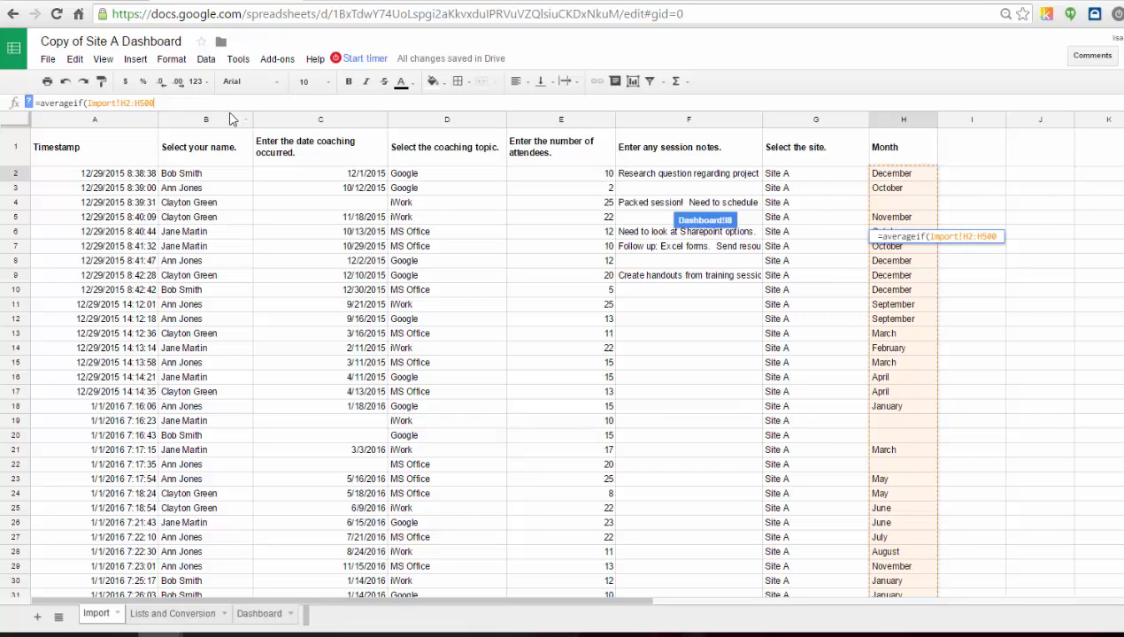
type(",")
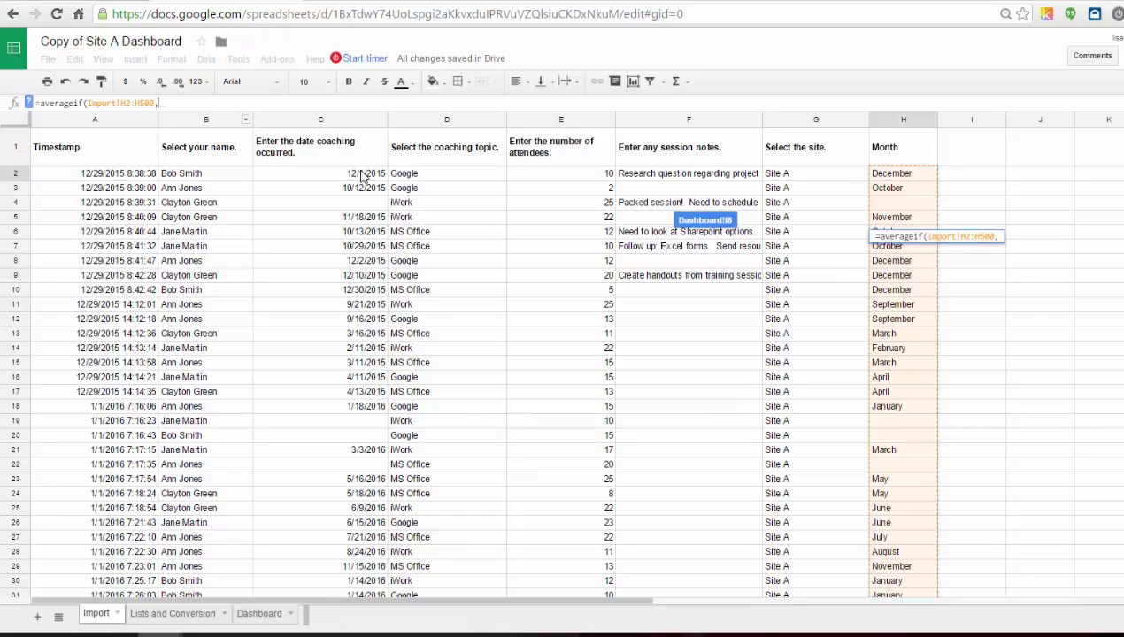
Add the January month cell H8 as the formula's criterion.
left_click(259, 614)
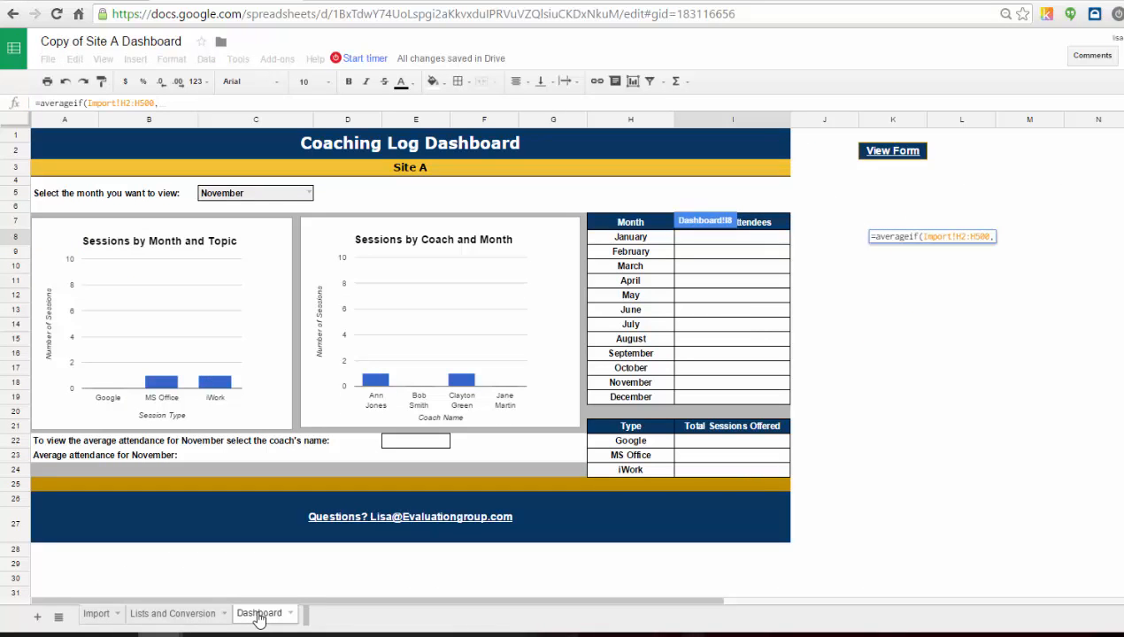
left_click(658, 238)
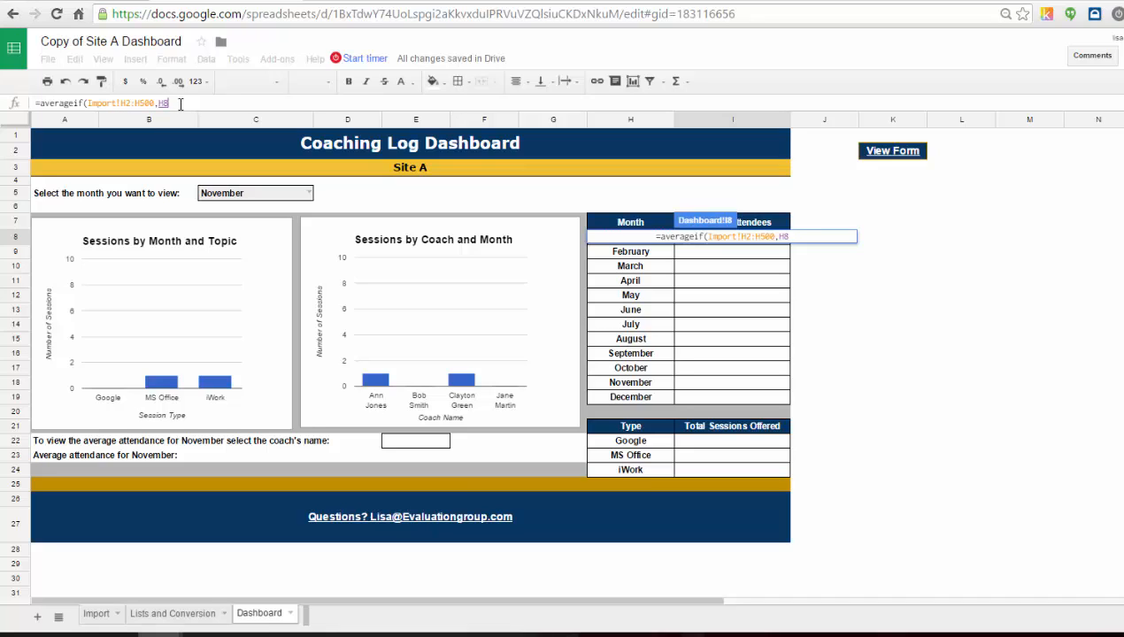
type(",")
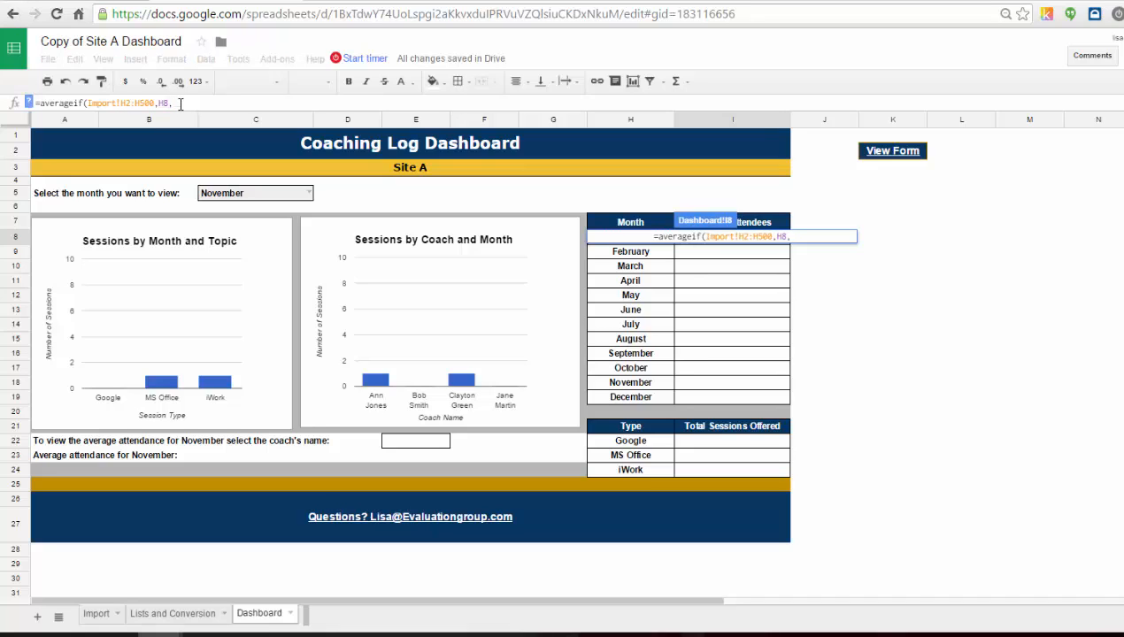
Finish the January AVERAGEIF formula with Import!E2:E500 as the average range and enter it.
left_click(96, 614)
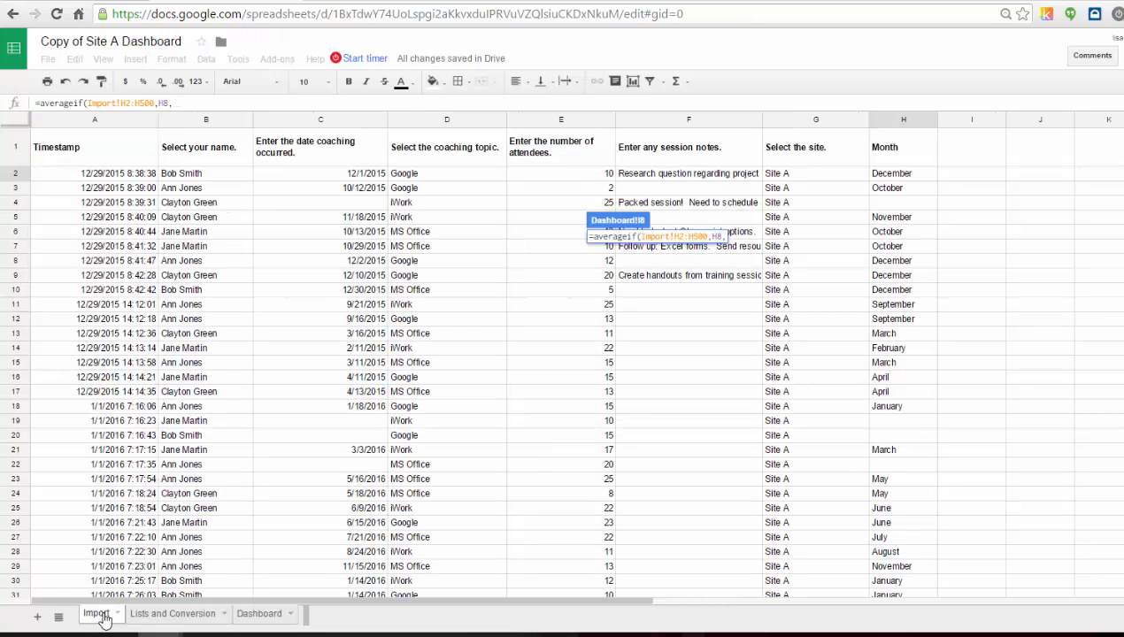
left_click_drag(591, 175, 575, 362)
left_click_drag(571, 414, 571, 422)
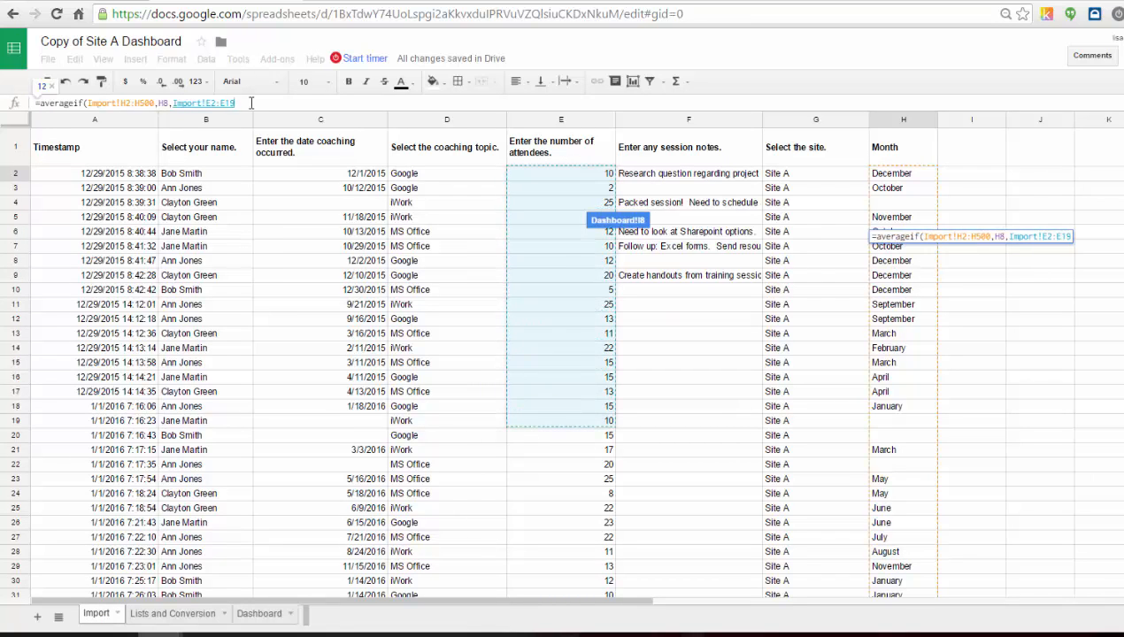
key("BackSpace")
key("BackSpace")
type("5")
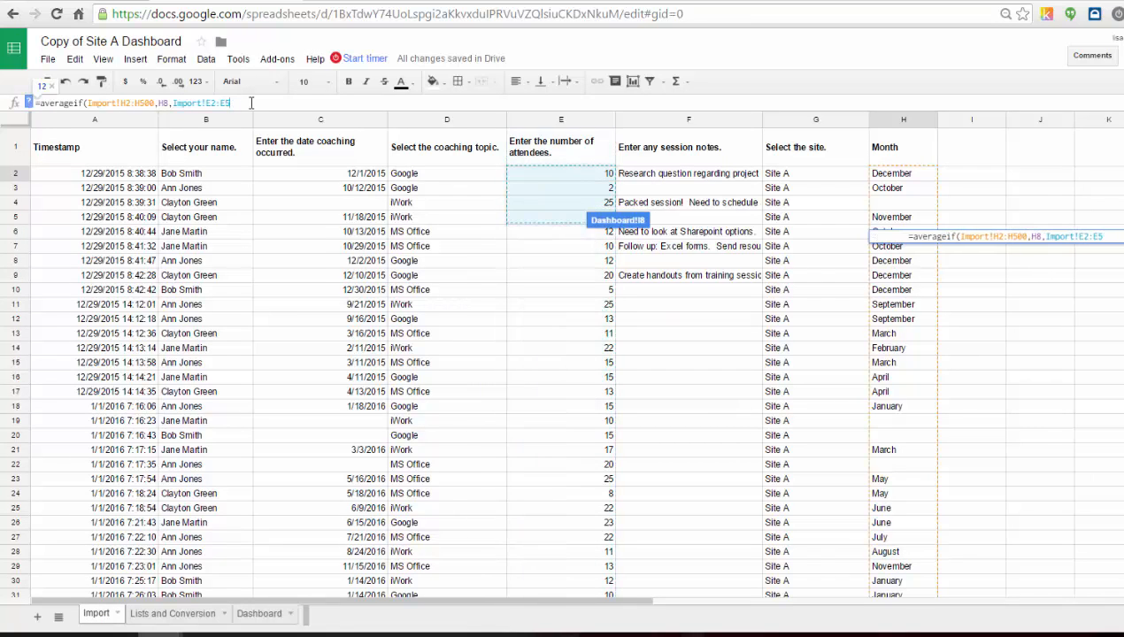
type("00")
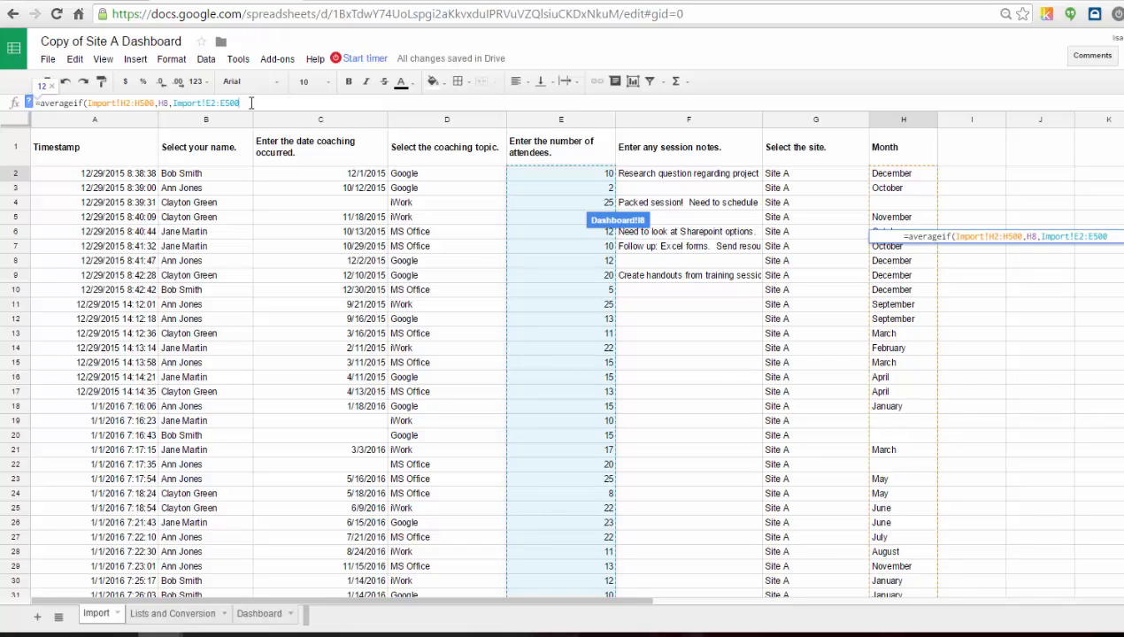
type(")")
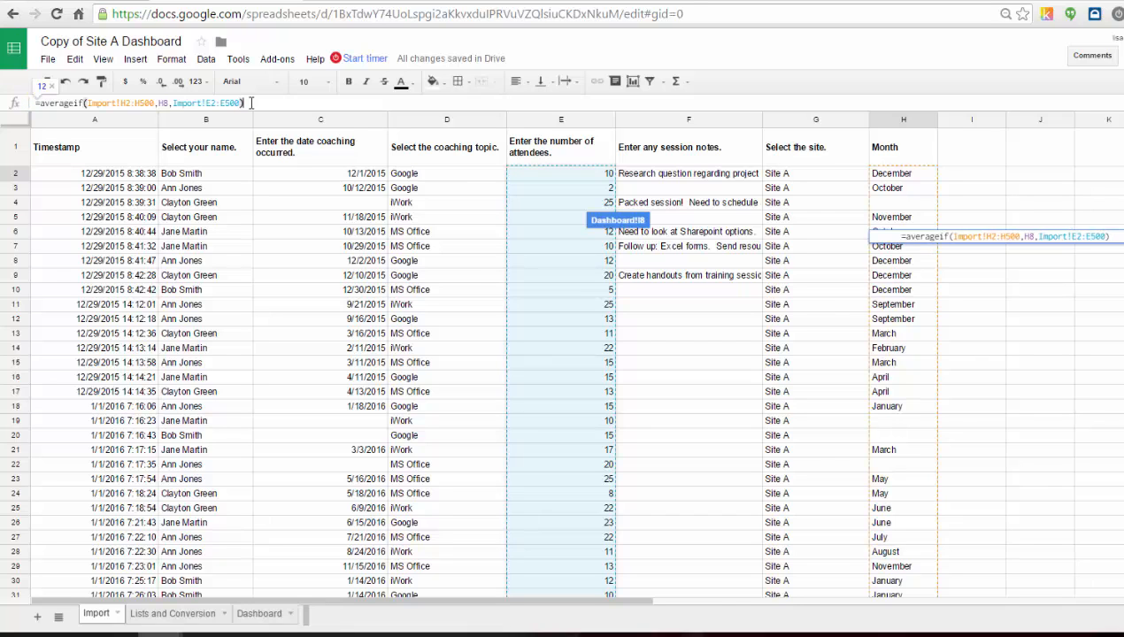
key("Return")
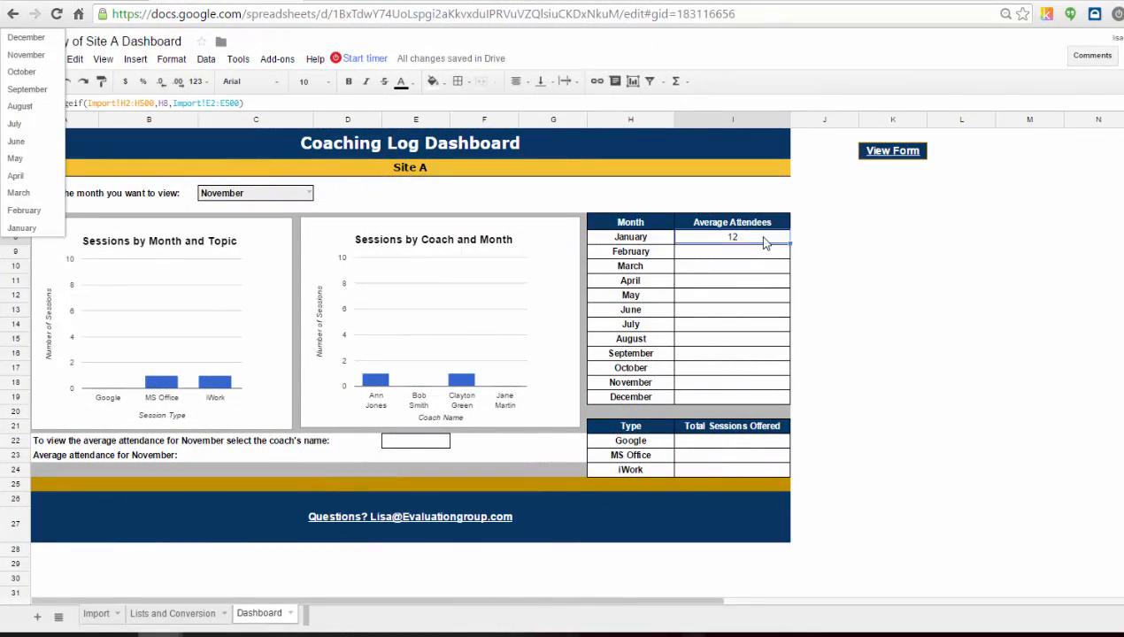
Wrap the January average formula in IFERROR so errors display "-".
left_click(46, 38)
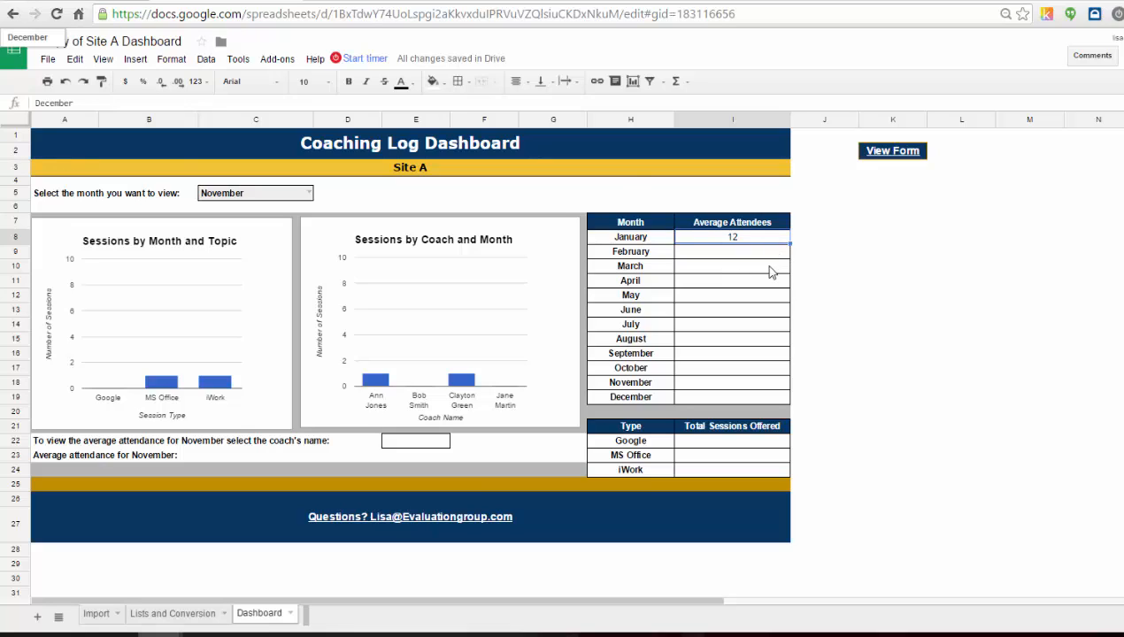
left_click(765, 243)
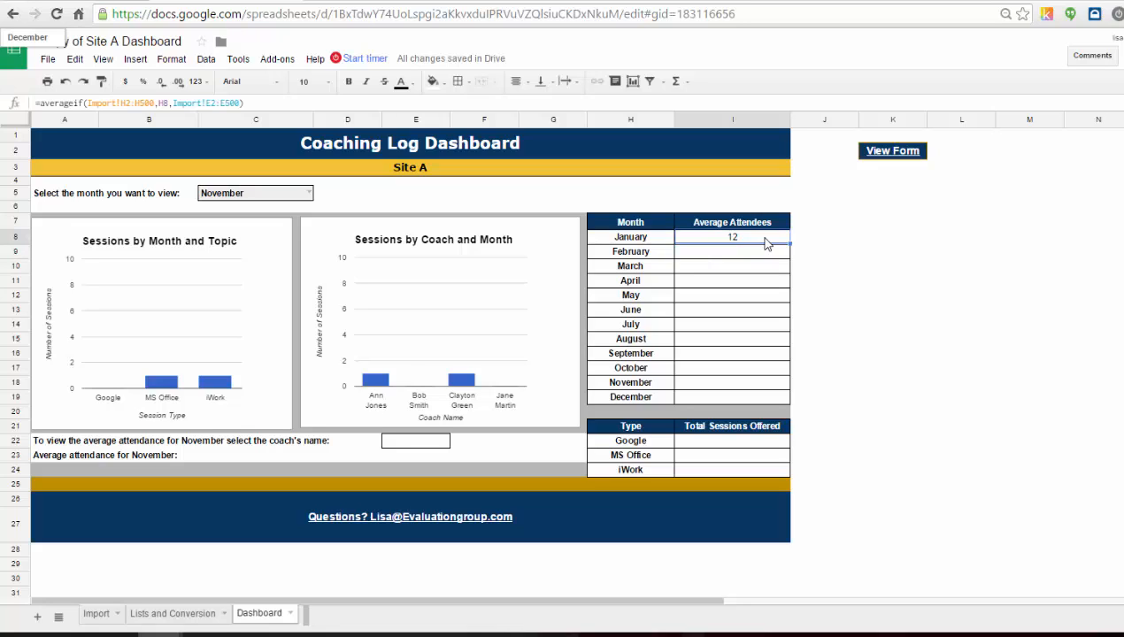
left_click(40, 102)
type("iferro")
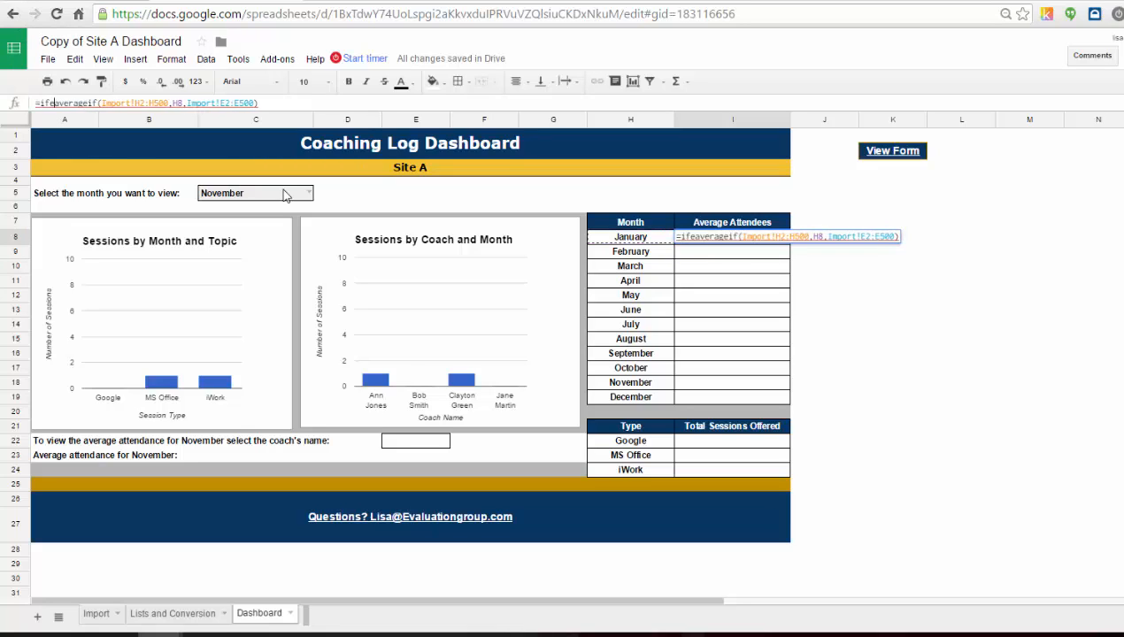
type("r(")
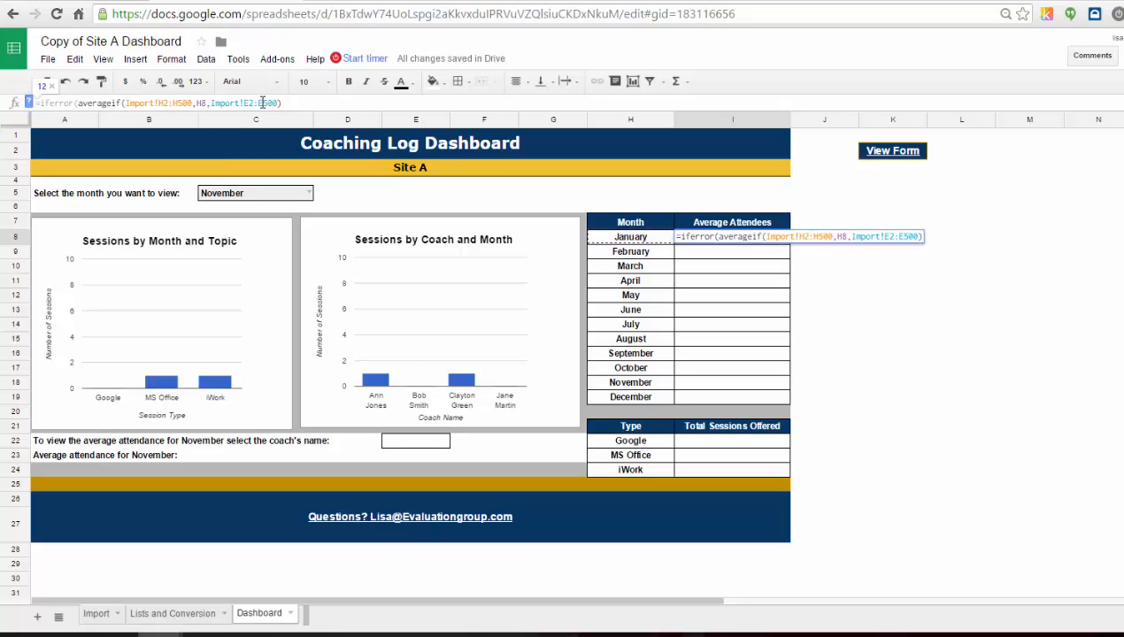
left_click(290, 102)
type(",\"-\")")
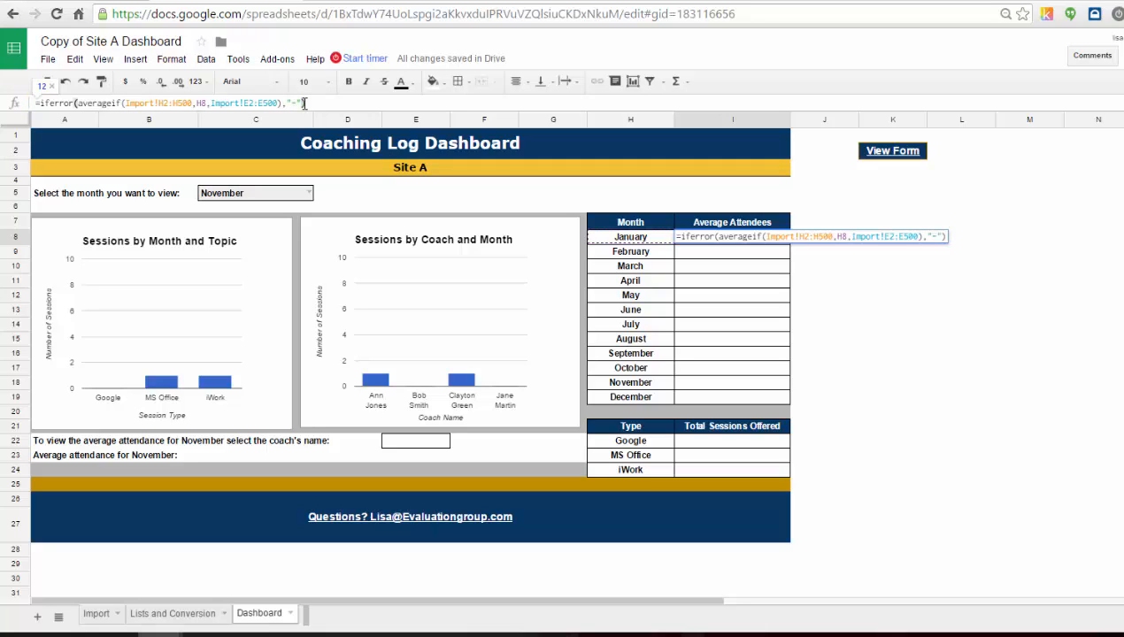
key("Return")
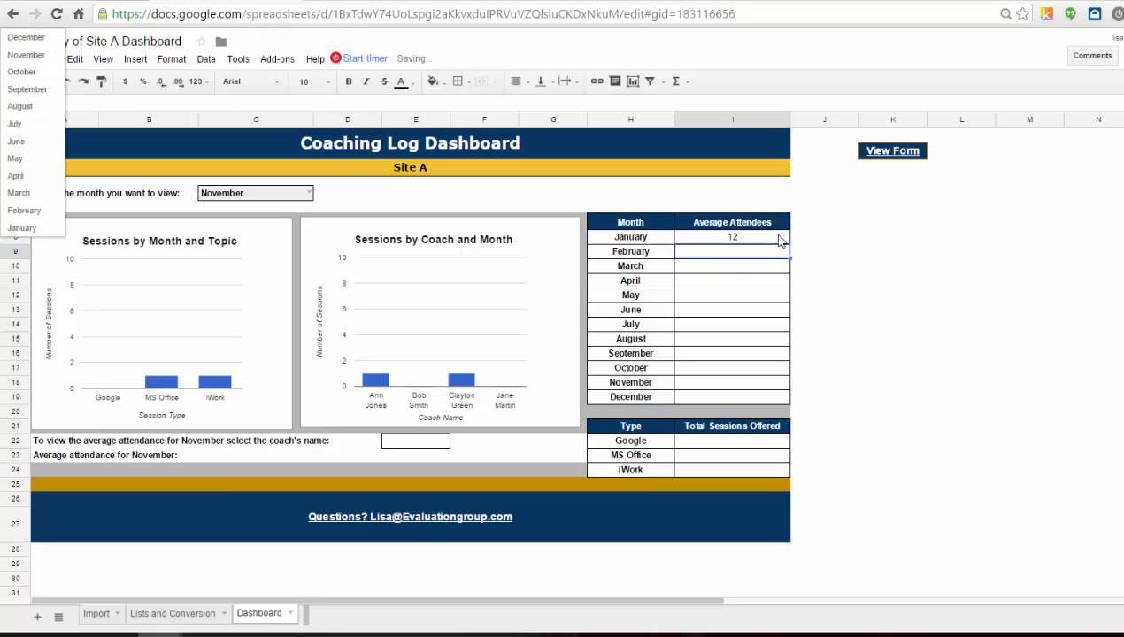
Make the formula's ranges absolute ($H$2:$H$500, $E$2:$E$500) and lock the criterion's column as $H8.
left_click(778, 239)
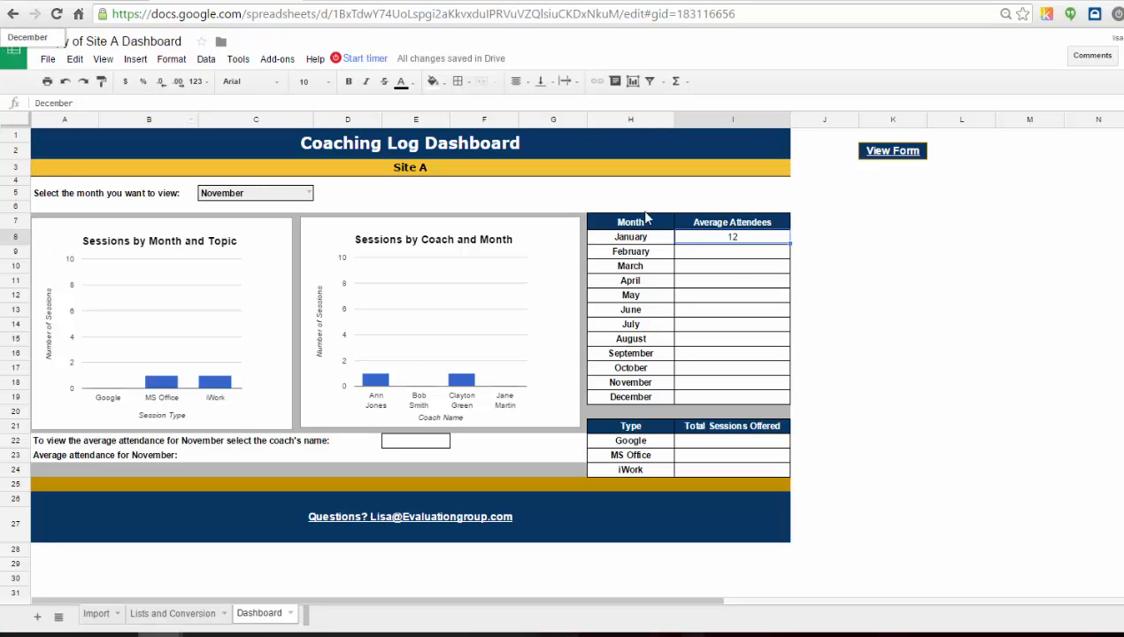
left_click(757, 239)
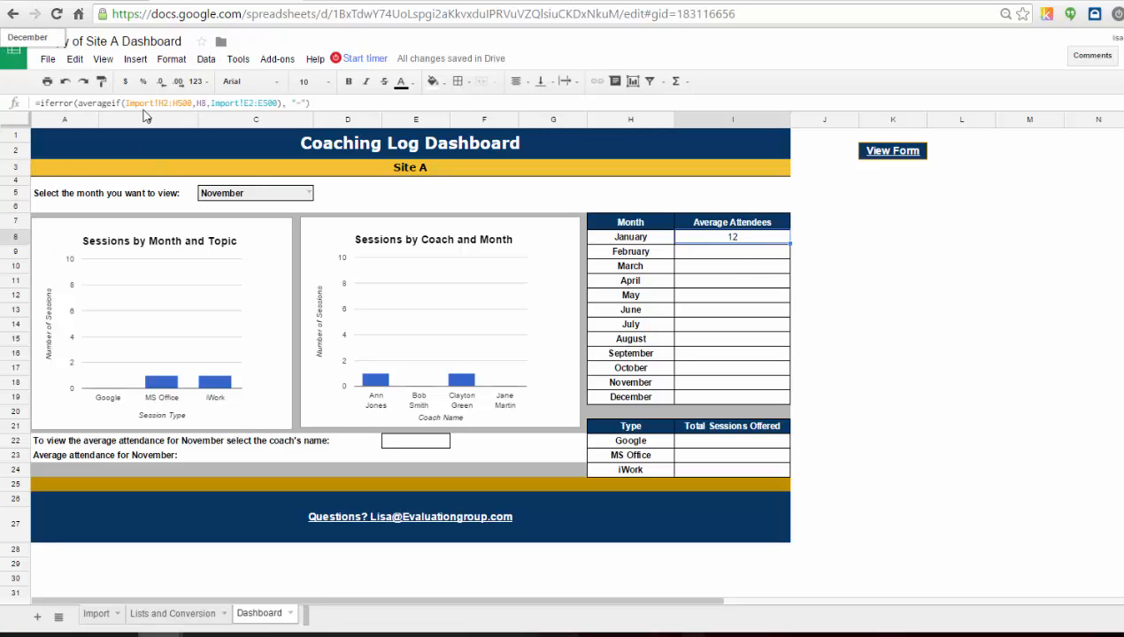
left_click(176, 102)
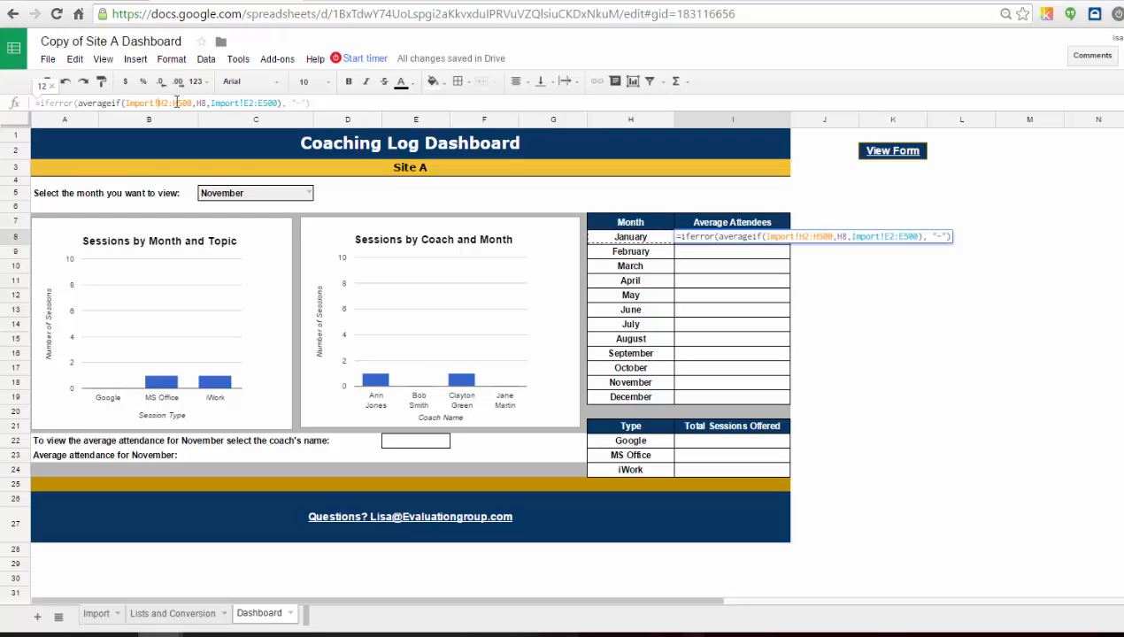
key("F4")
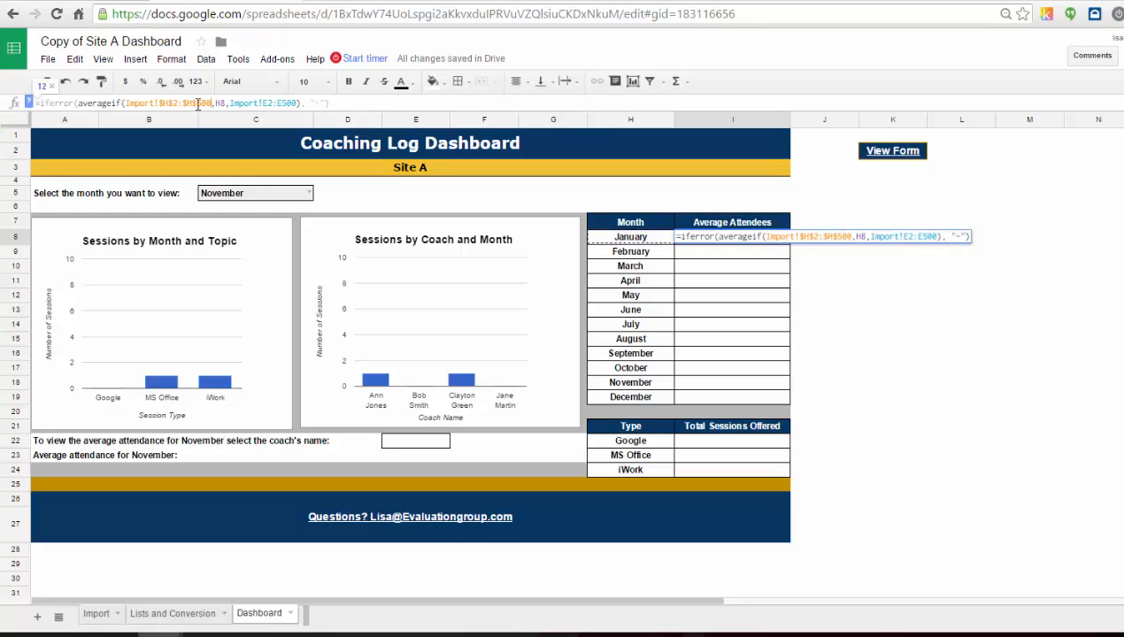
left_click(265, 103)
key("F4")
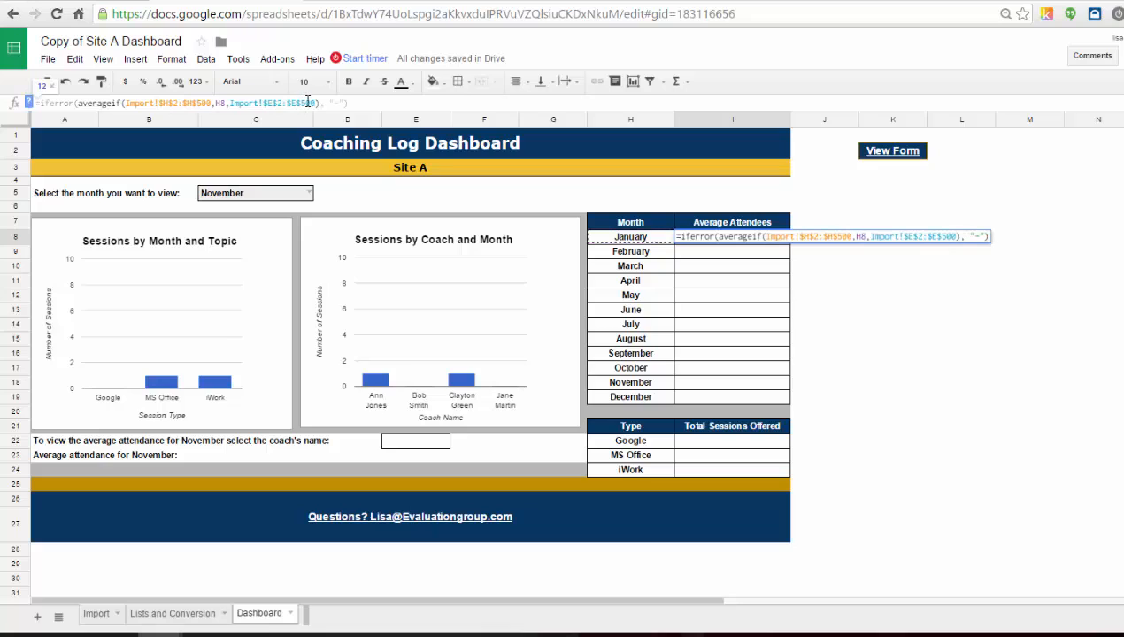
left_click(218, 103)
key("F4")
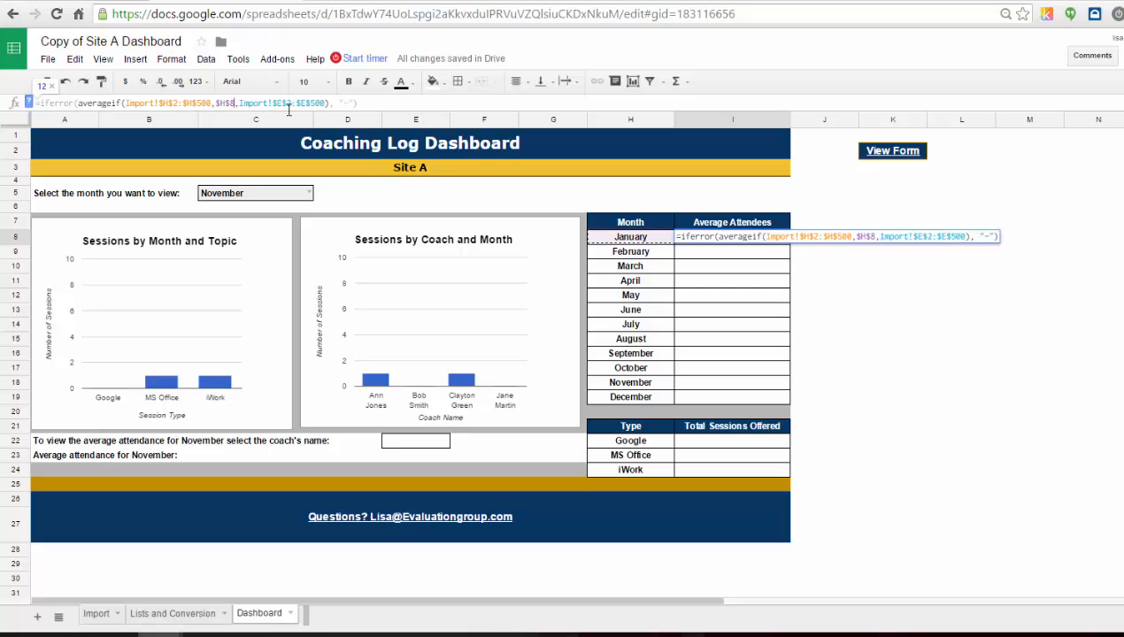
key("F4")
key("F4")
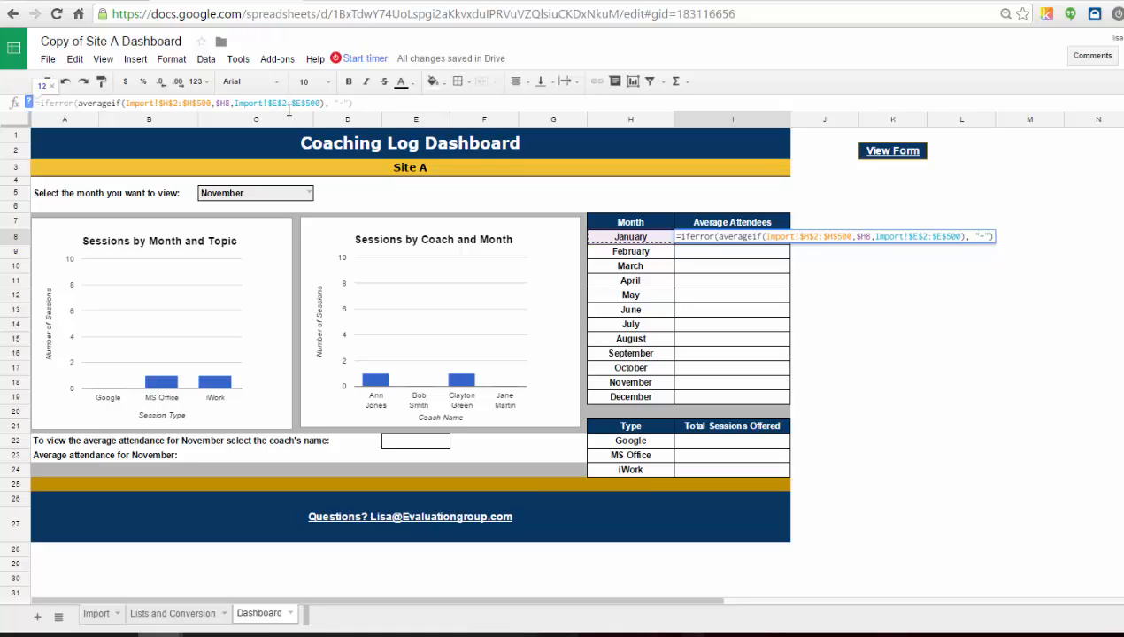
key("Return")
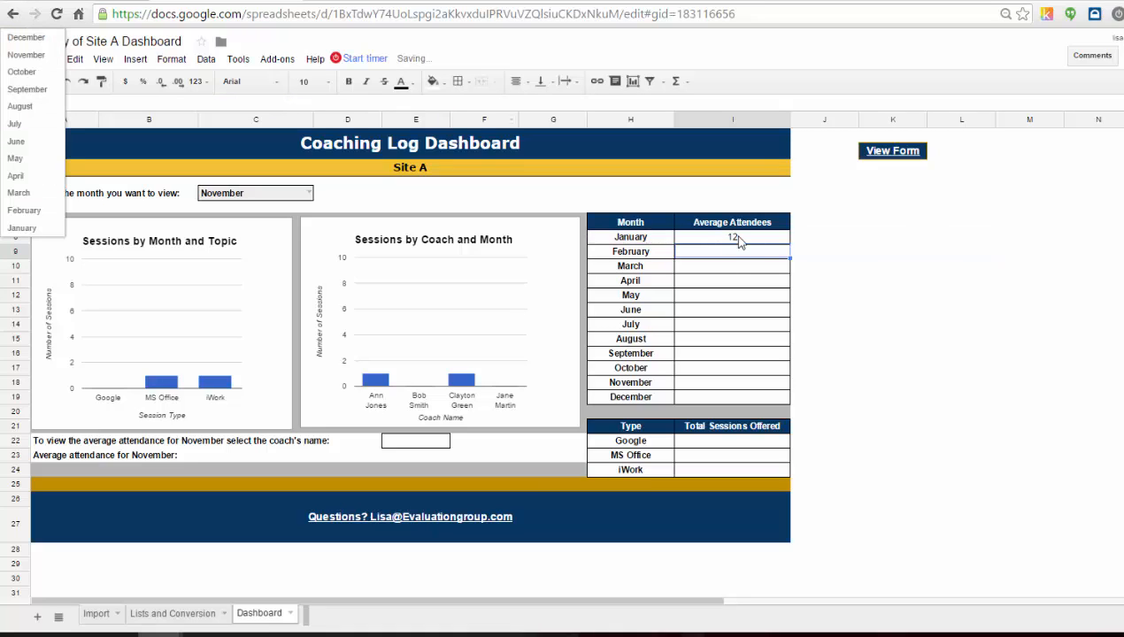
Fill the January average formula down through the December row of the Average Attendees column.
left_click(739, 241)
left_click_drag(789, 245, 782, 397)
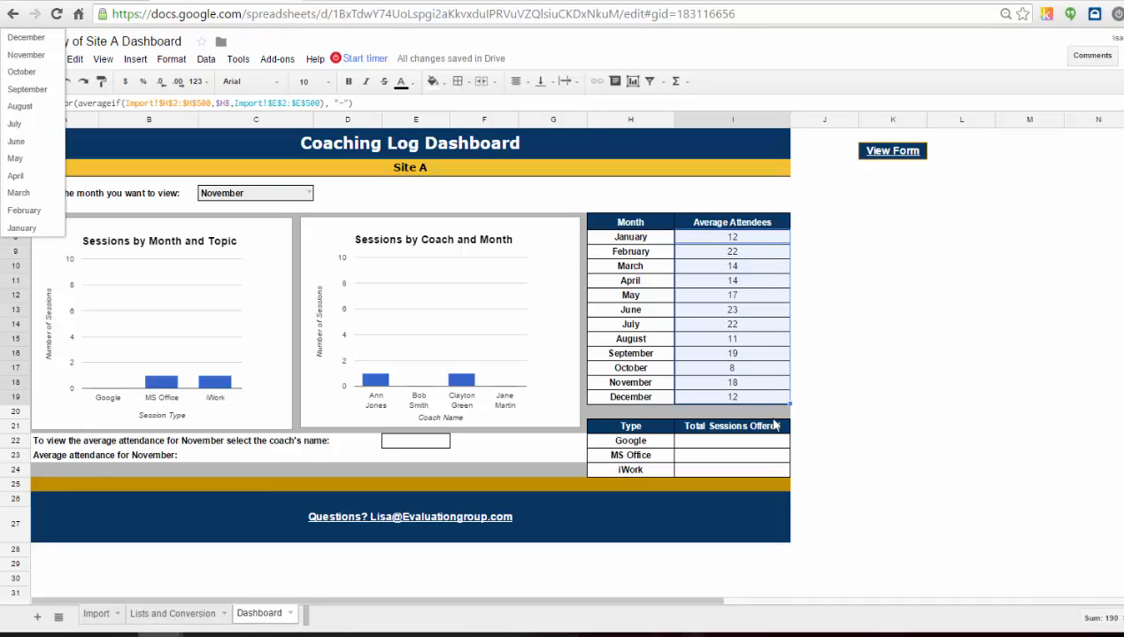
left_click(753, 242)
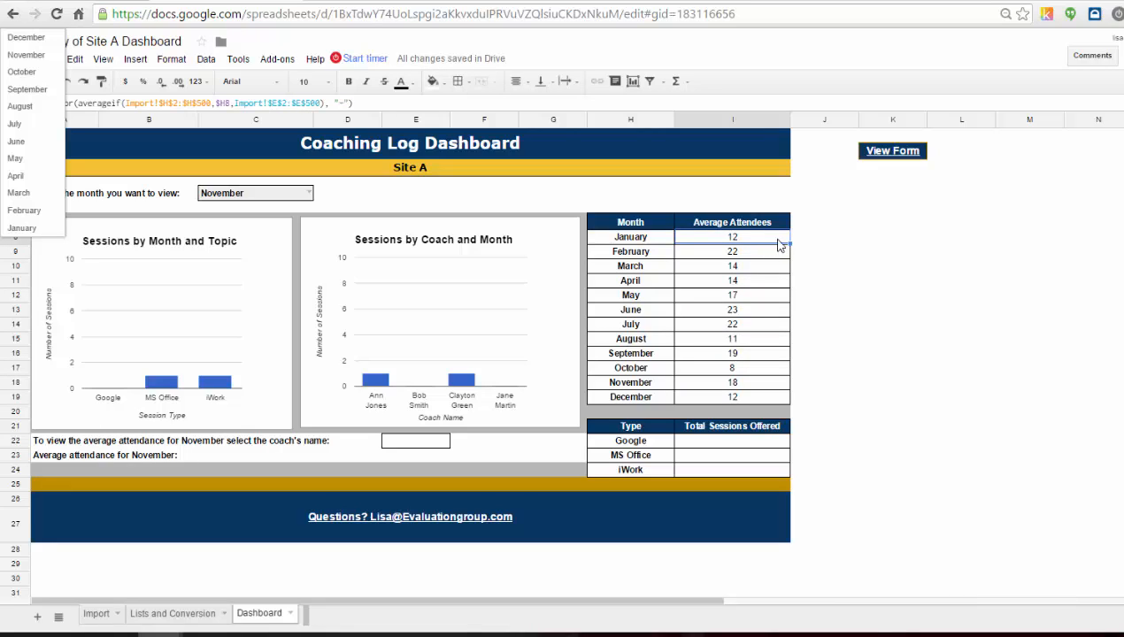
left_click_drag(770, 244, 770, 403)
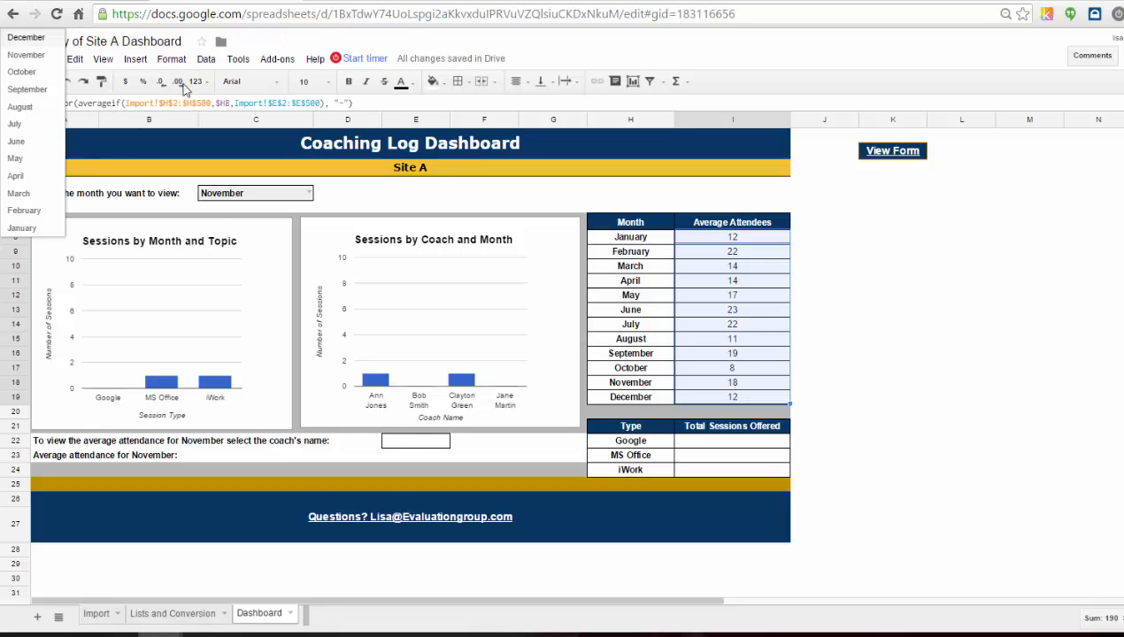
left_click(45, 39)
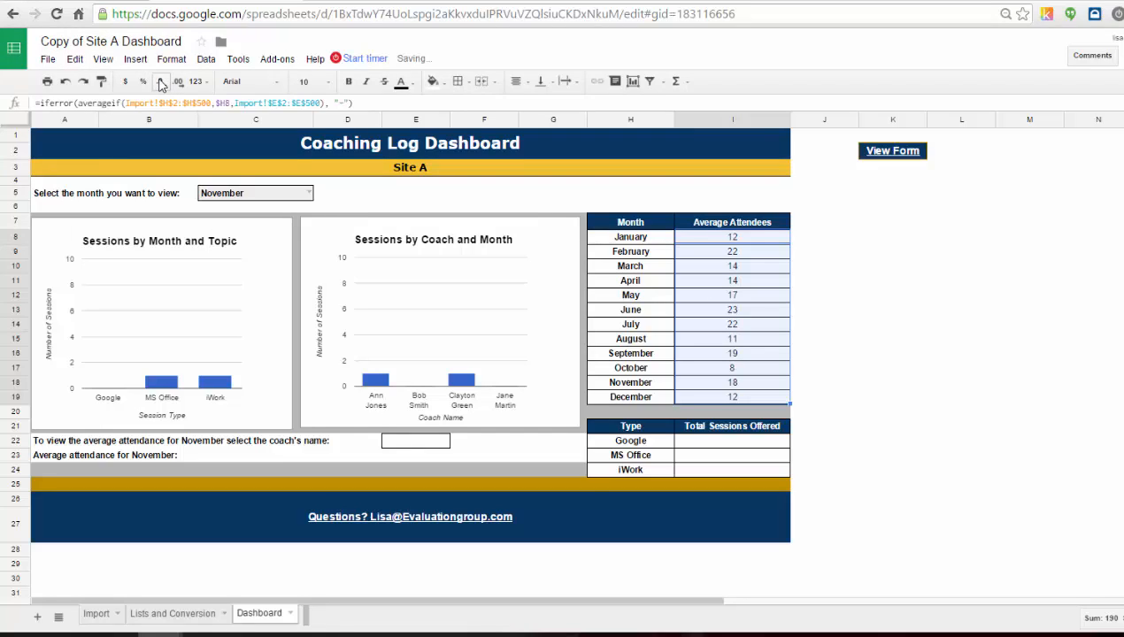
left_click(839, 283)
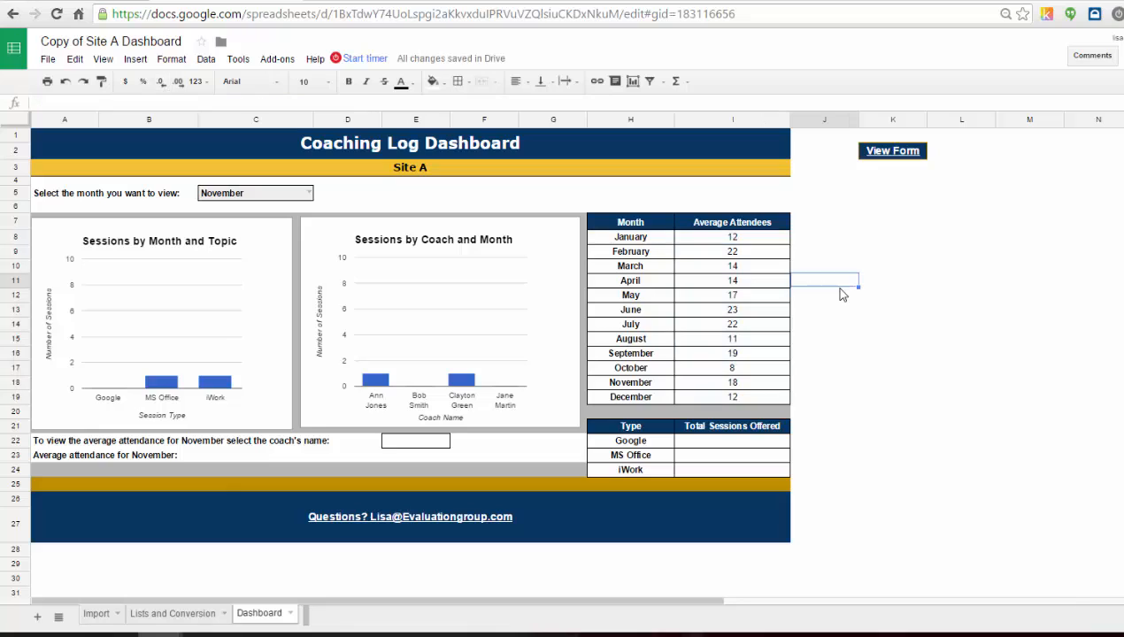
In the Google Total Sessions Offered cell, enter a COUNTIF formula counting Import!D2:D500 matching the Google type cell H22.
left_click(731, 444)
left_click(49, 100)
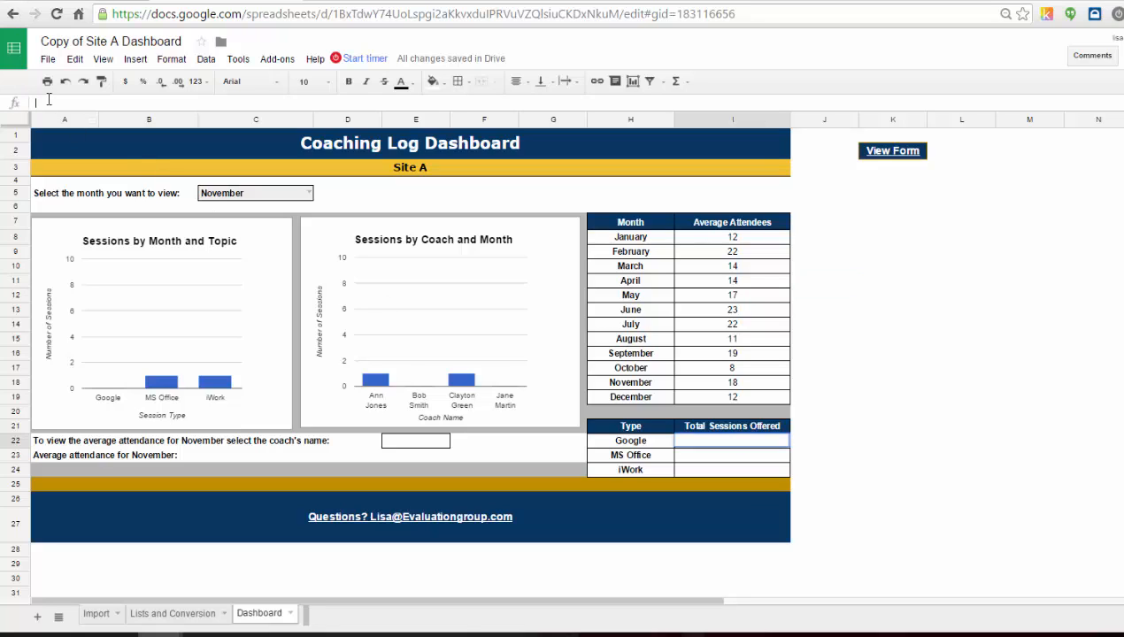
type("=countif(")
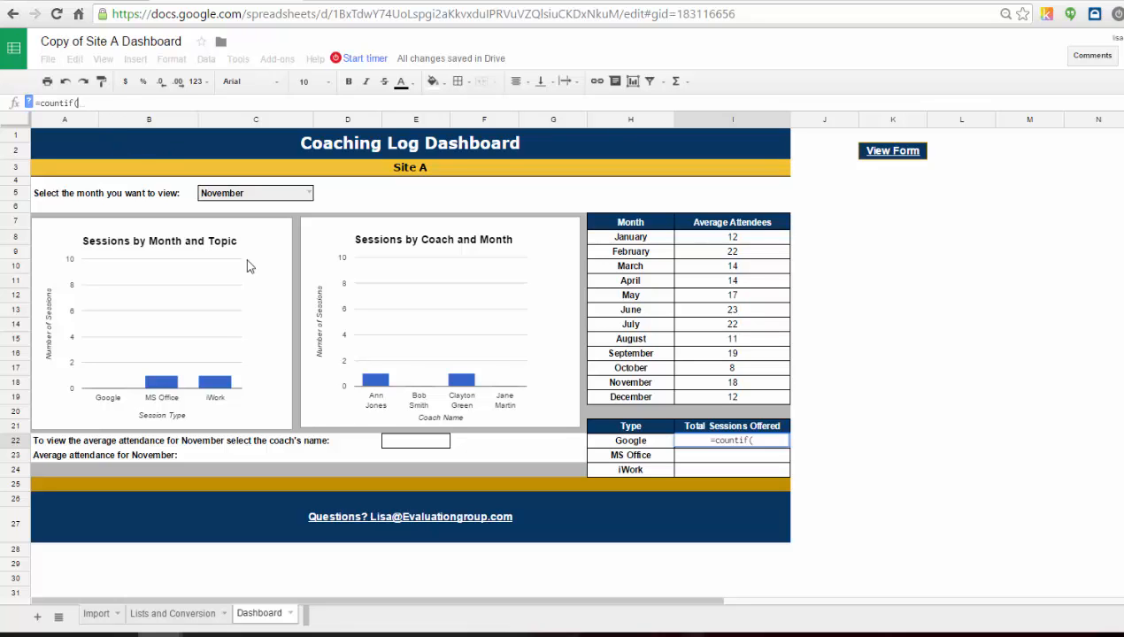
left_click(89, 615)
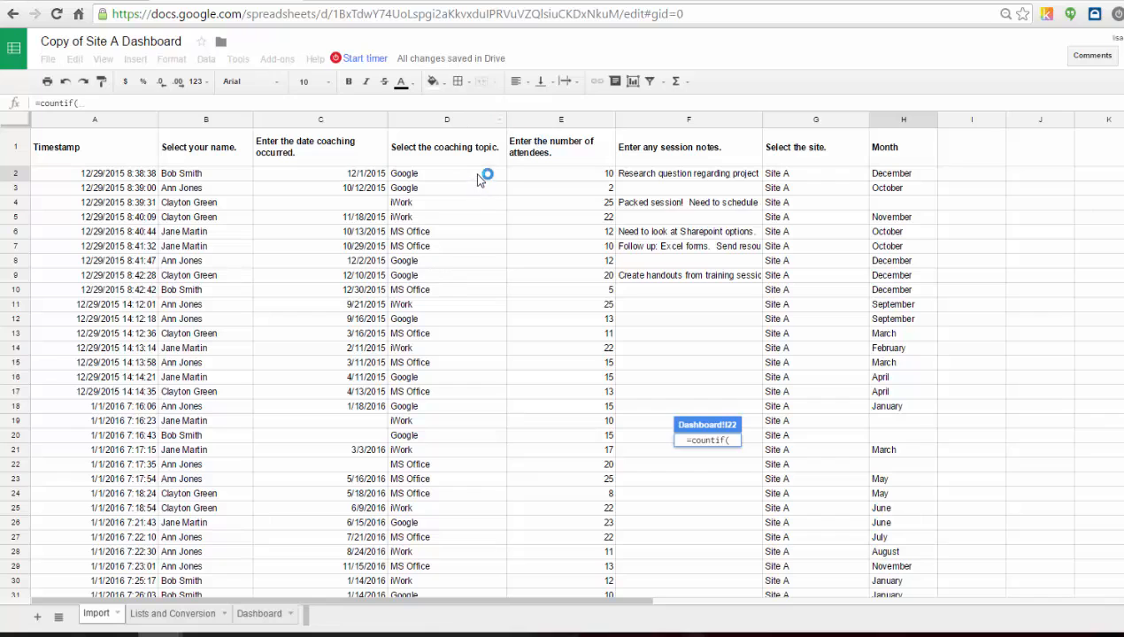
left_click_drag(481, 175, 477, 383)
key("BackSpace")
key("BackSpace")
type("50")
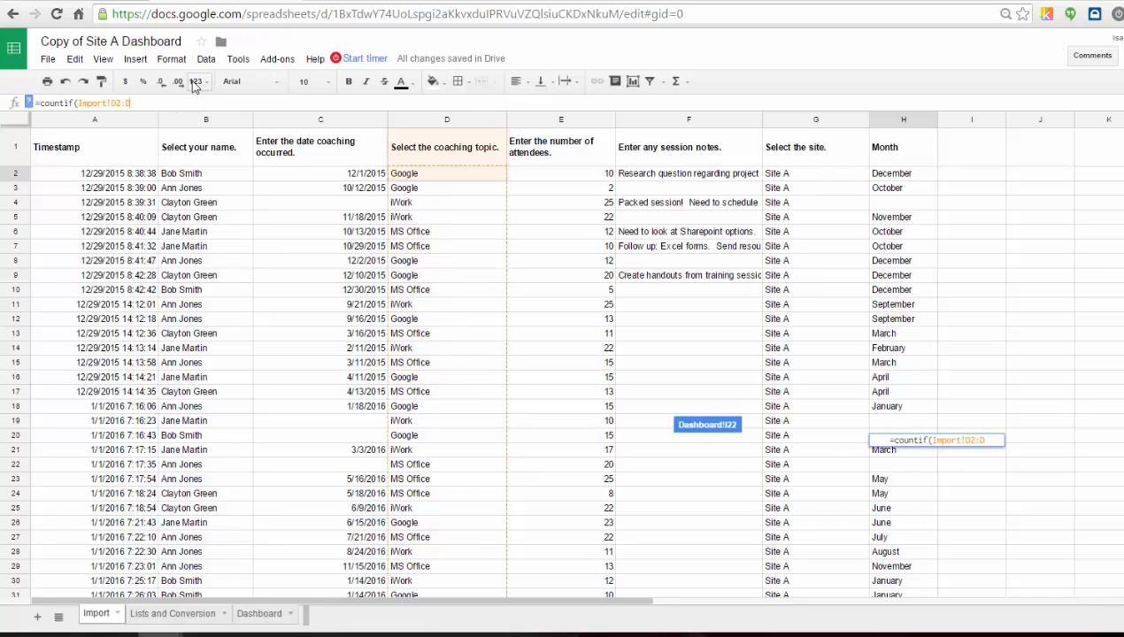
type("0,")
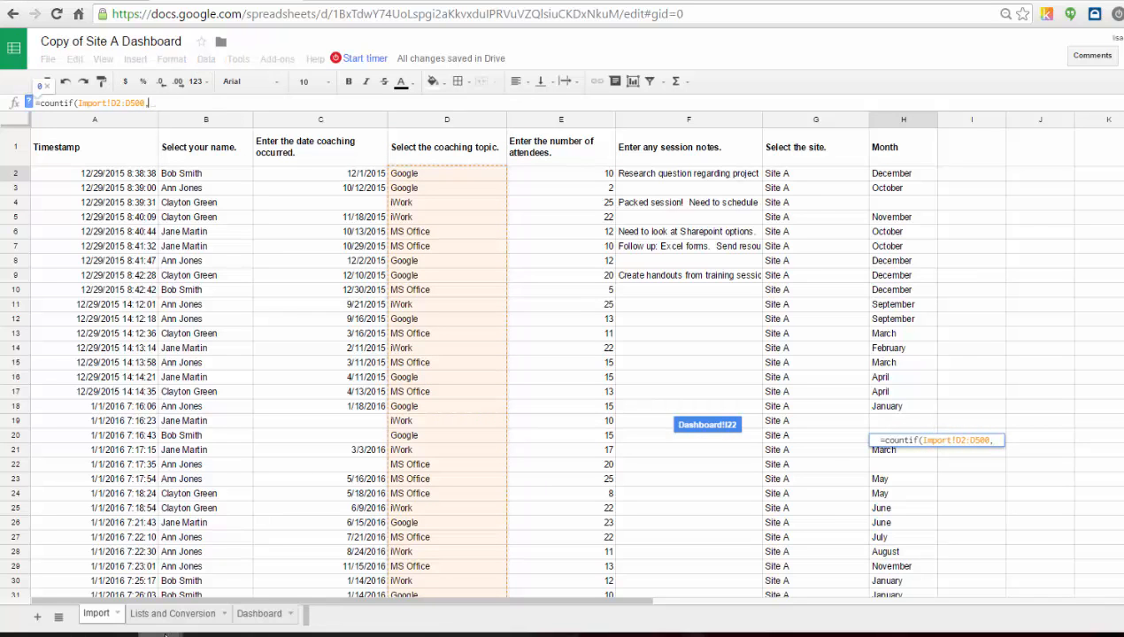
left_click(265, 622)
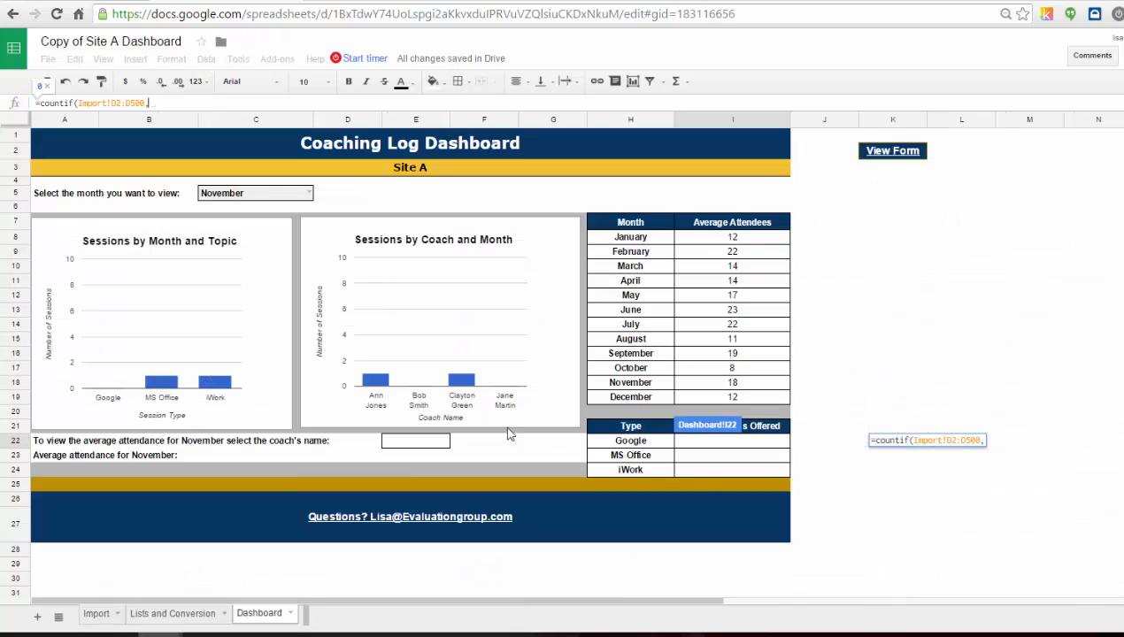
left_click(650, 442)
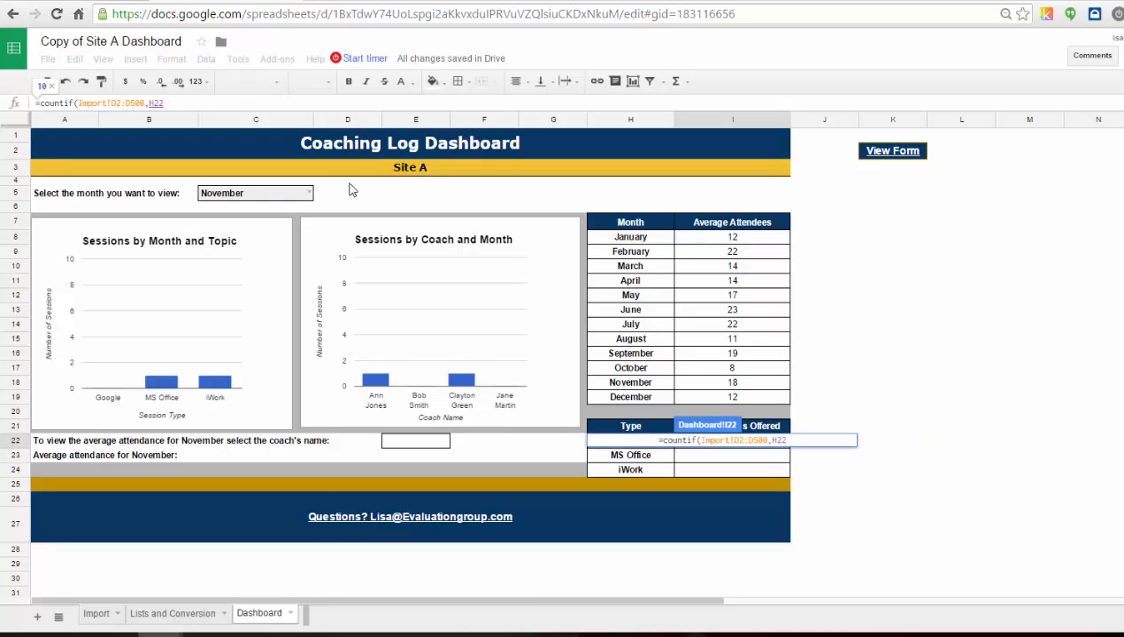
key("Return")
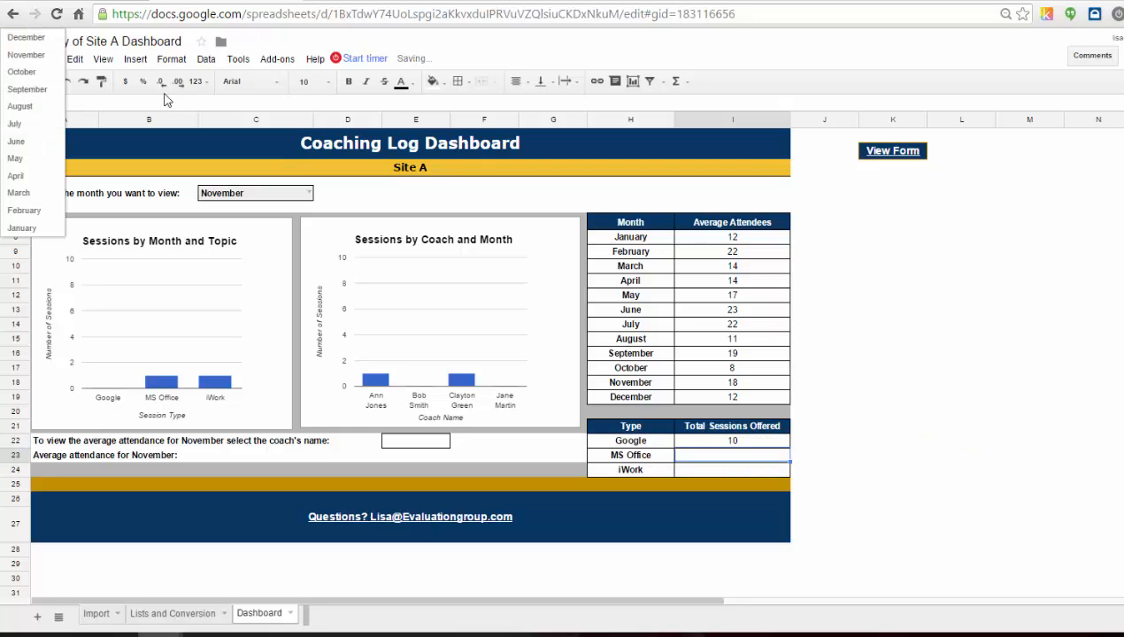
left_click(749, 440)
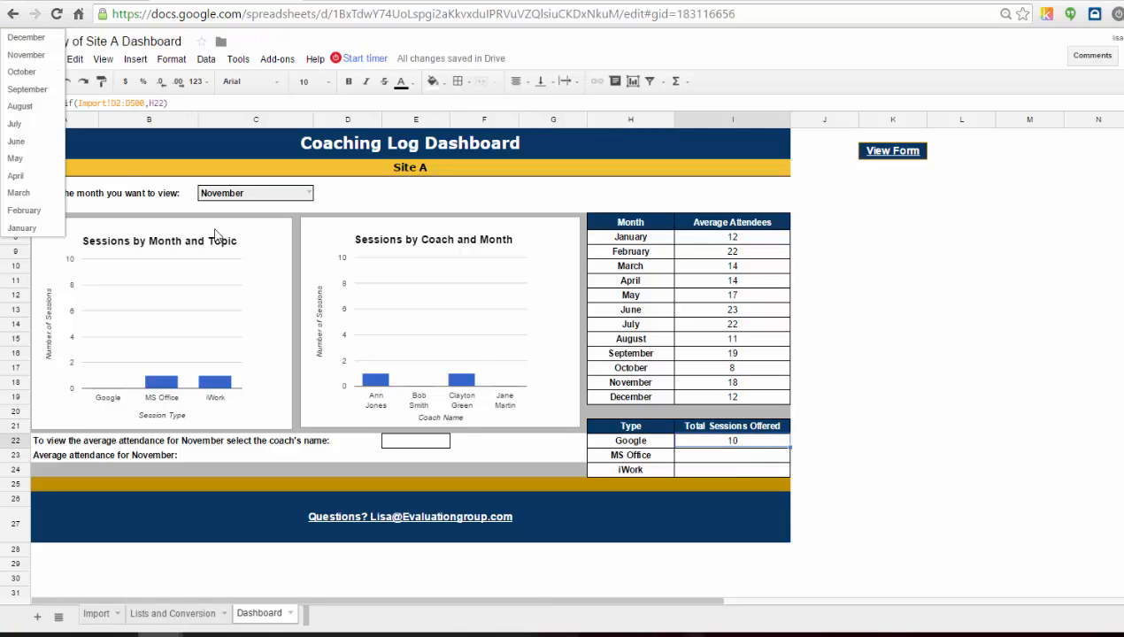
left_click(58, 54)
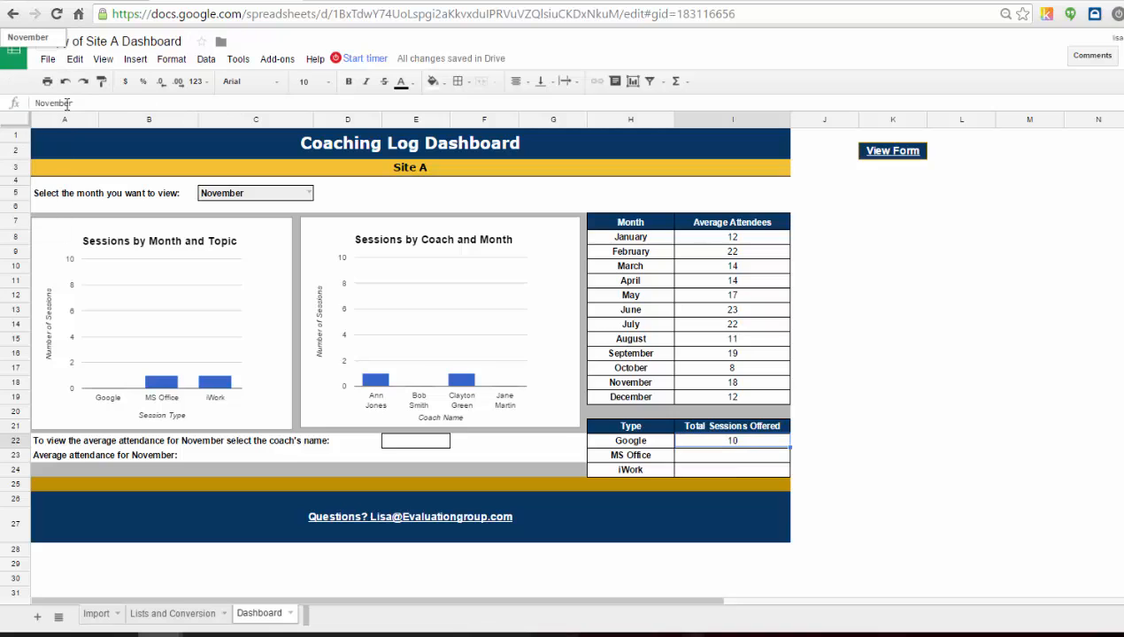
Wrap the Google total sessions COUNTIF formula in IFERROR so errors display "-".
left_click(759, 441)
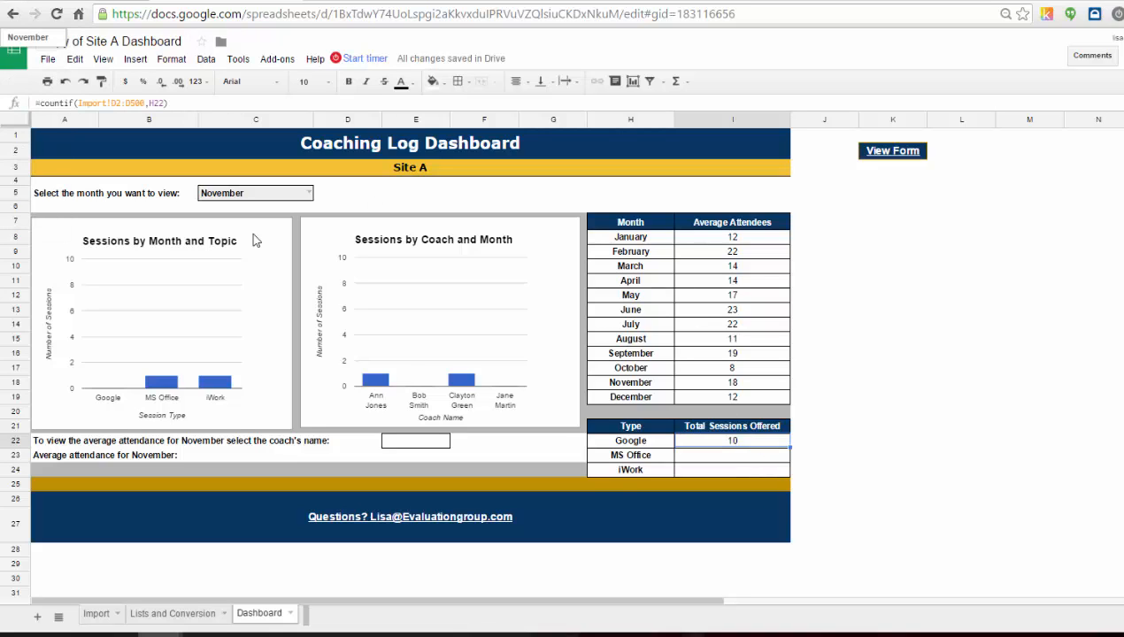
left_click(39, 103)
type("iferror(")
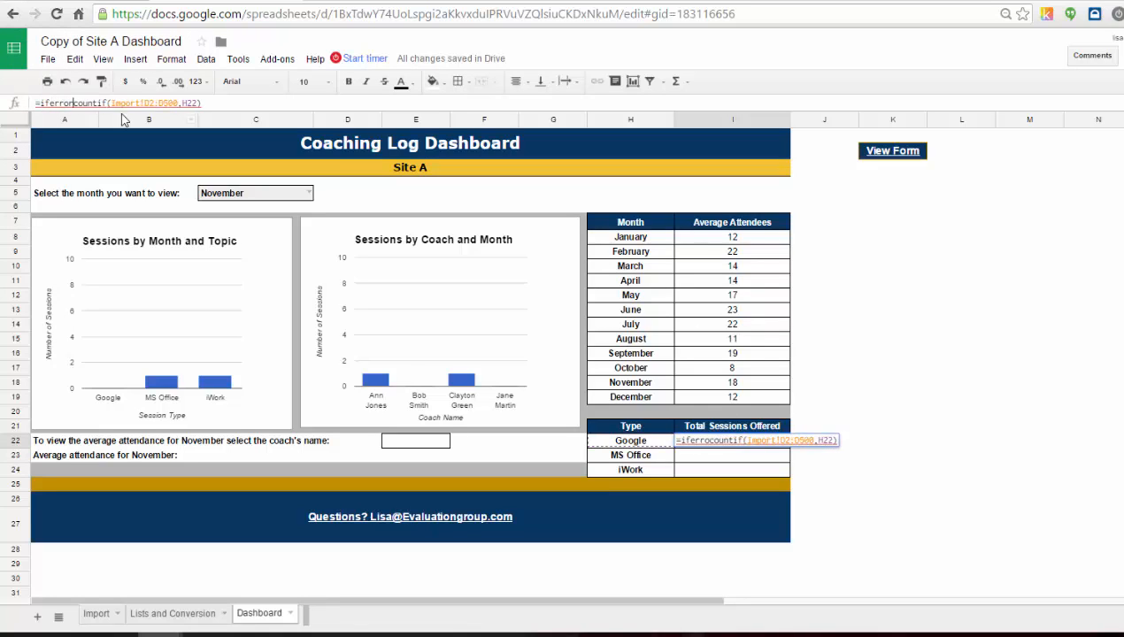
key("End")
type(",")
type("\"")
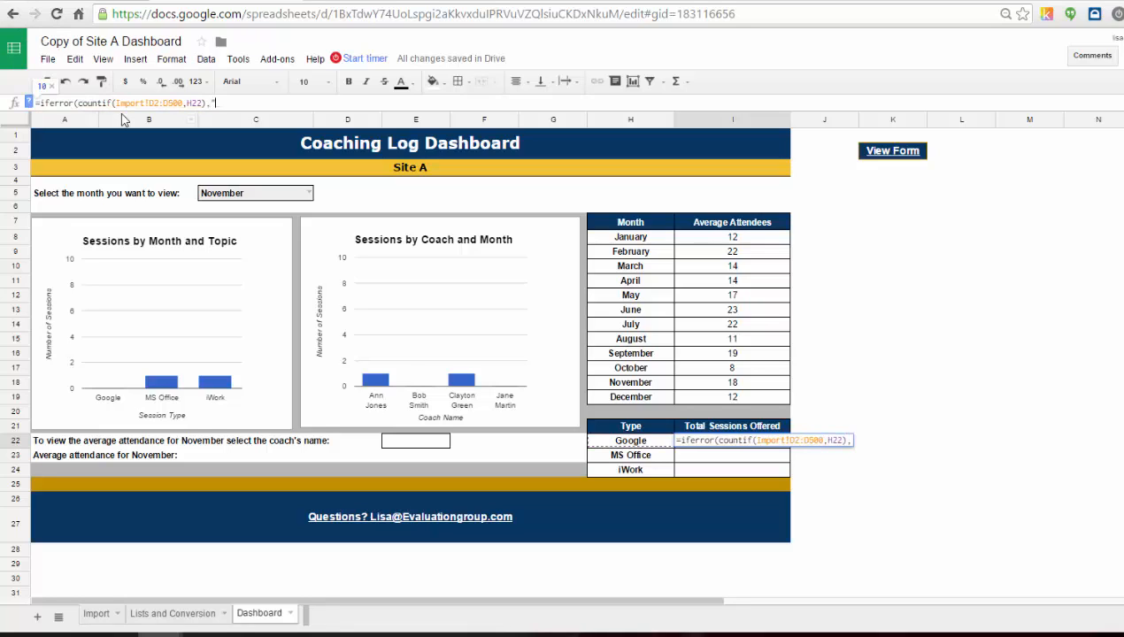
type("-\")")
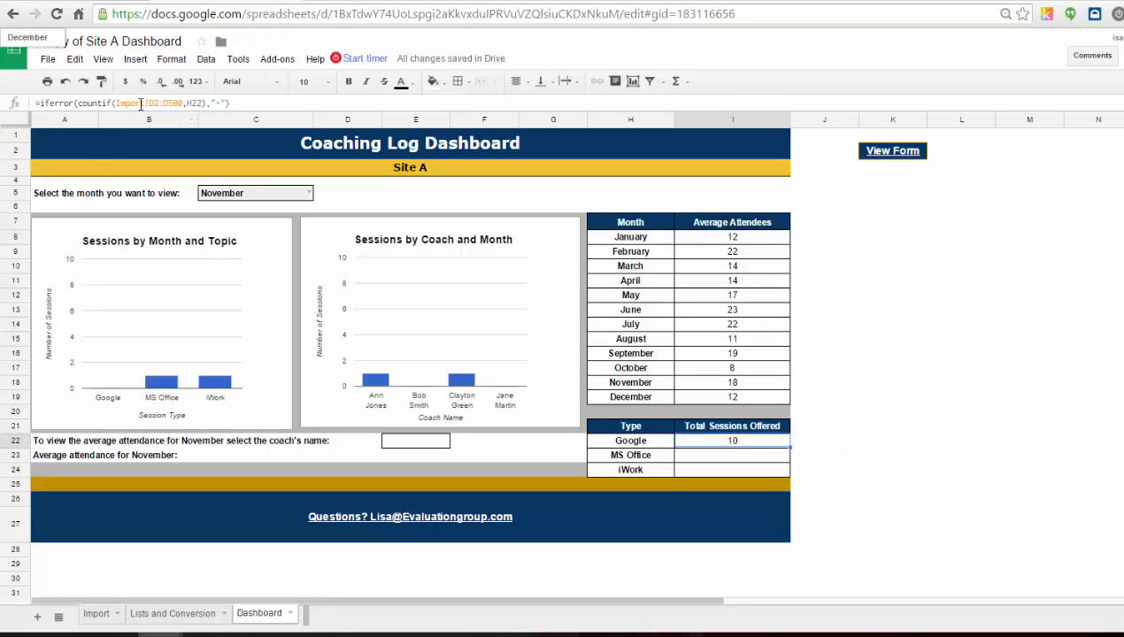
Make the COUNTIF range absolute as Import!$D$2:$D$500 and lock the criterion's column as $H22.
left_click(175, 103)
key("F4")
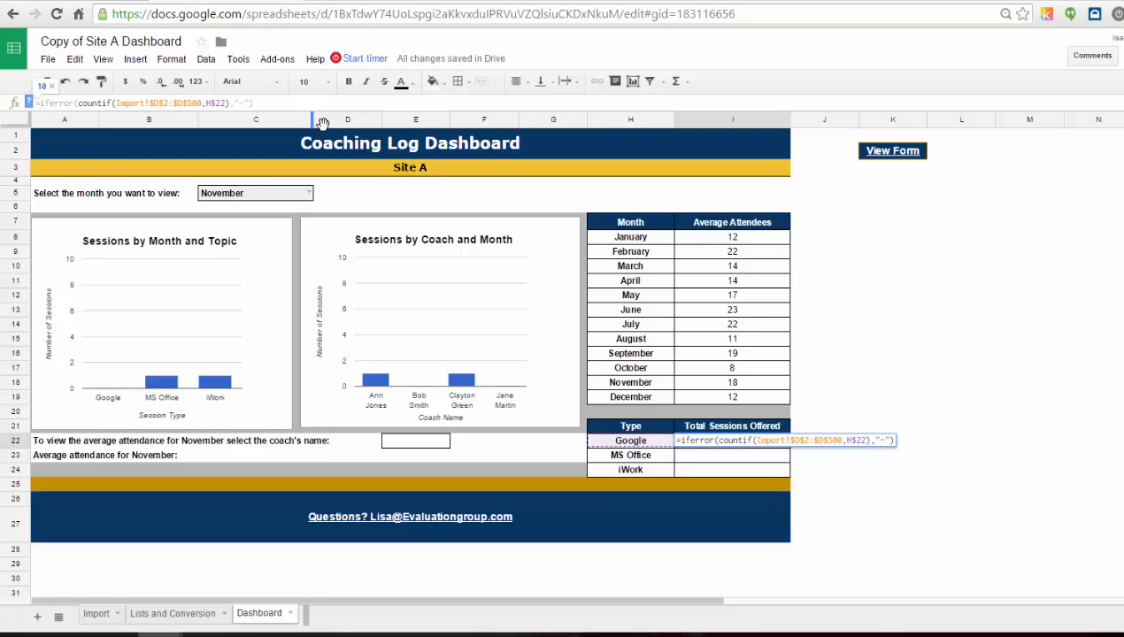
key("Return")
Fill the Google total sessions formula down through the iWork row.
left_click(752, 442)
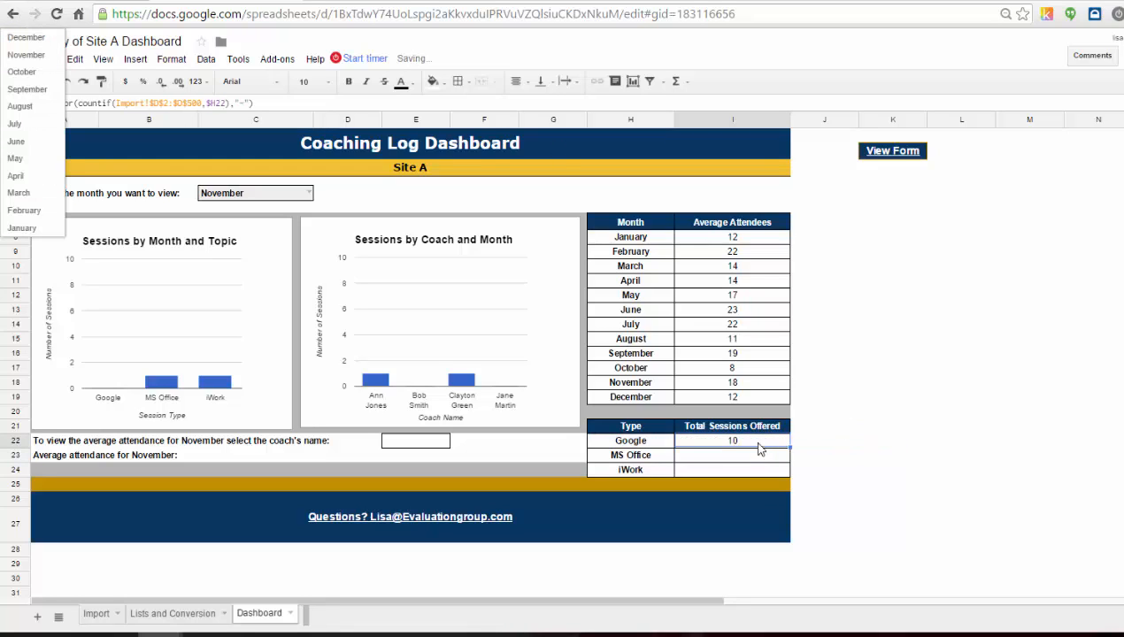
left_click_drag(788, 447, 789, 473)
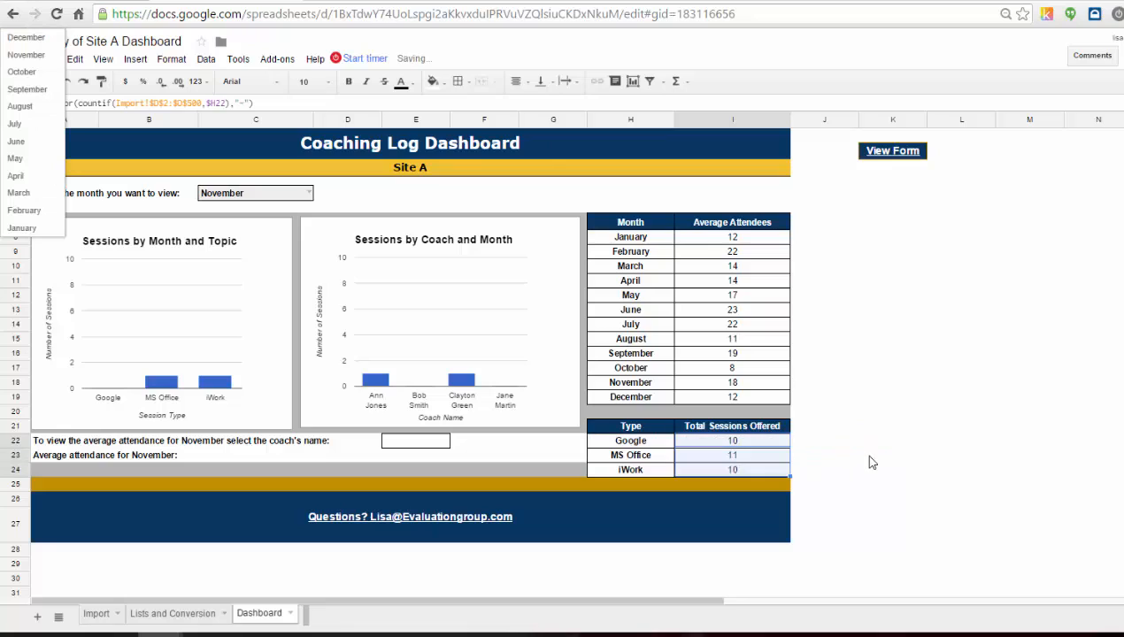
left_click(824, 353)
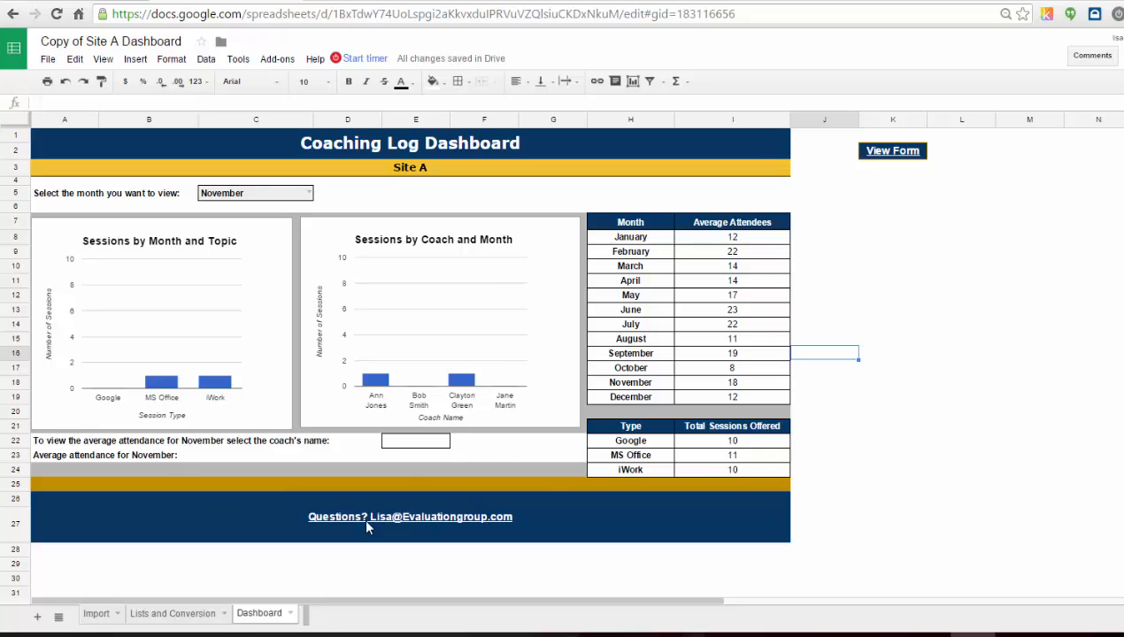
Select January as the month to view and review the label formulas in the coach-name and average attendance rows.
left_click(46, 442)
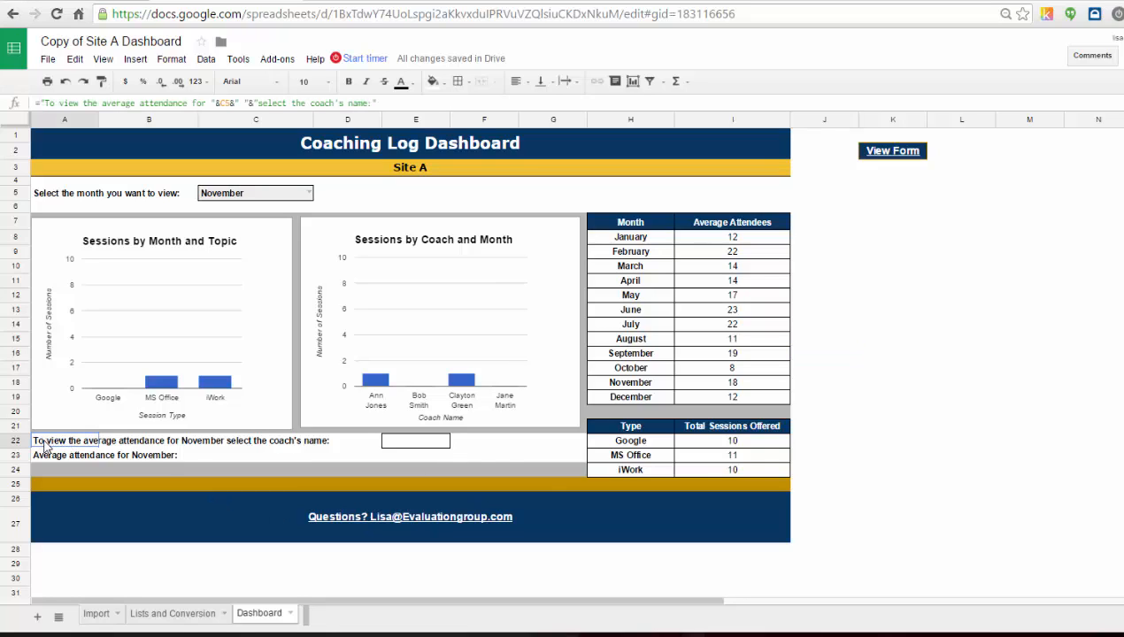
left_click(303, 192)
left_click(305, 193)
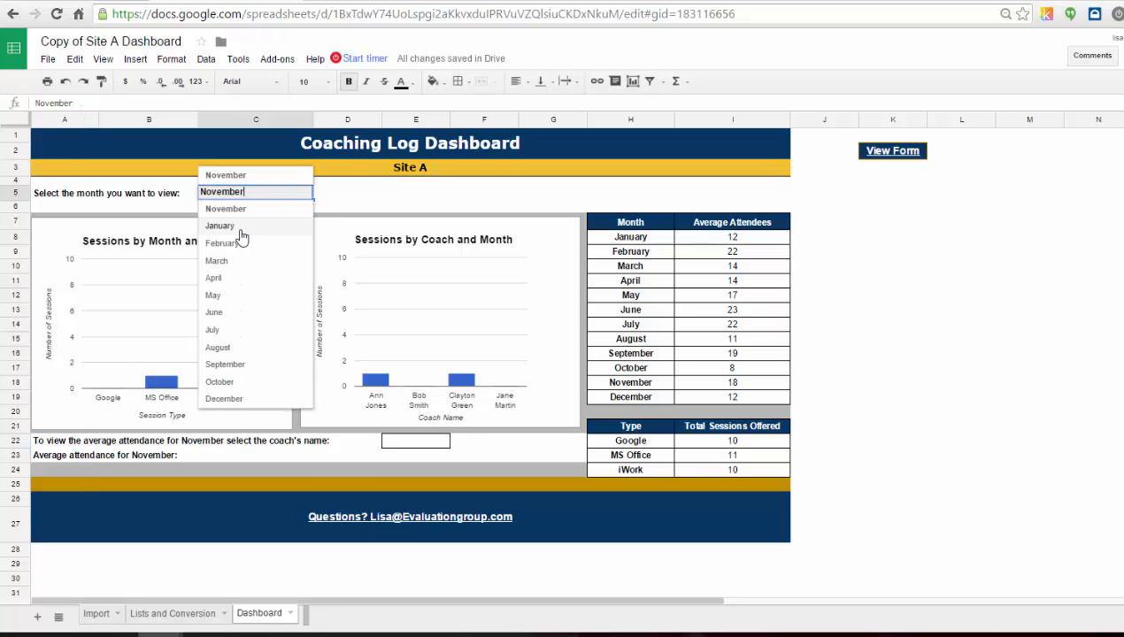
left_click(237, 227)
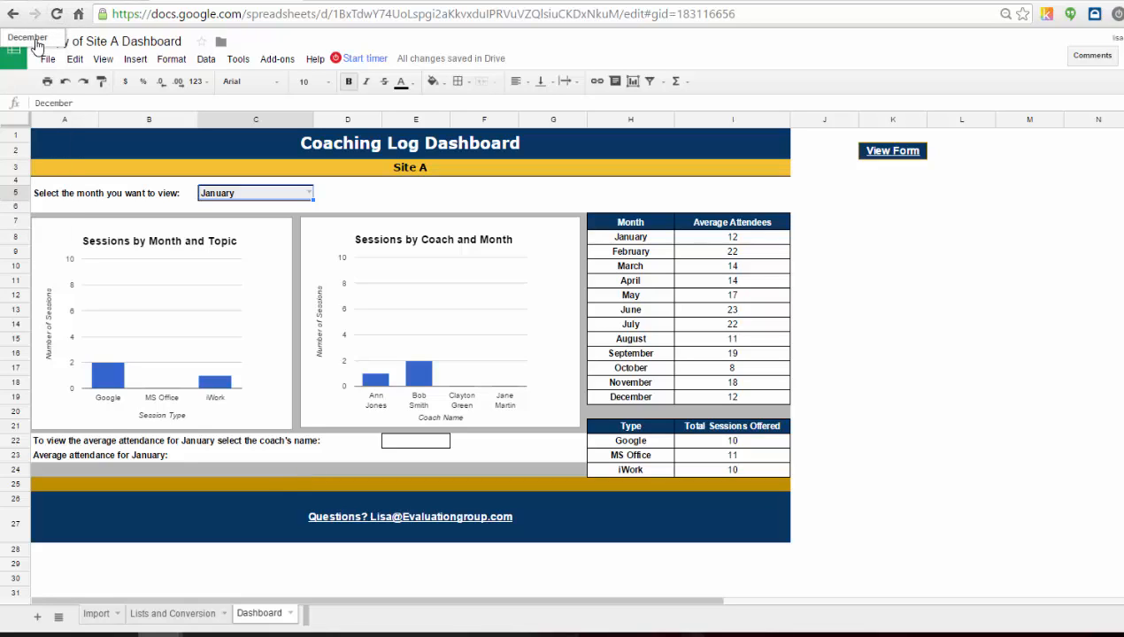
left_click(51, 441)
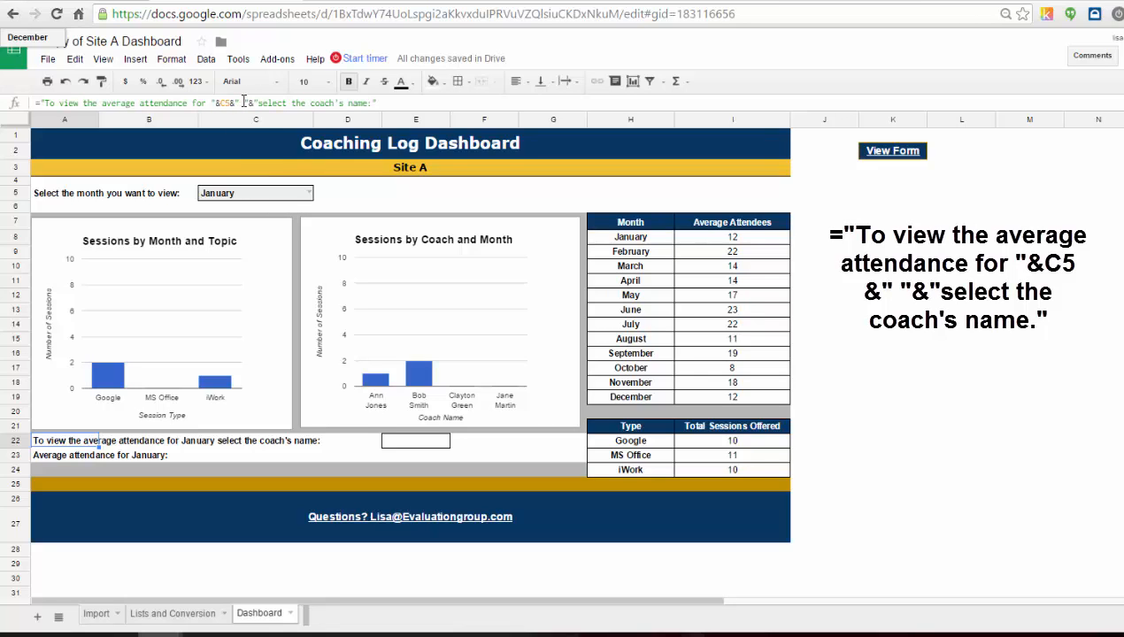
left_click(394, 106)
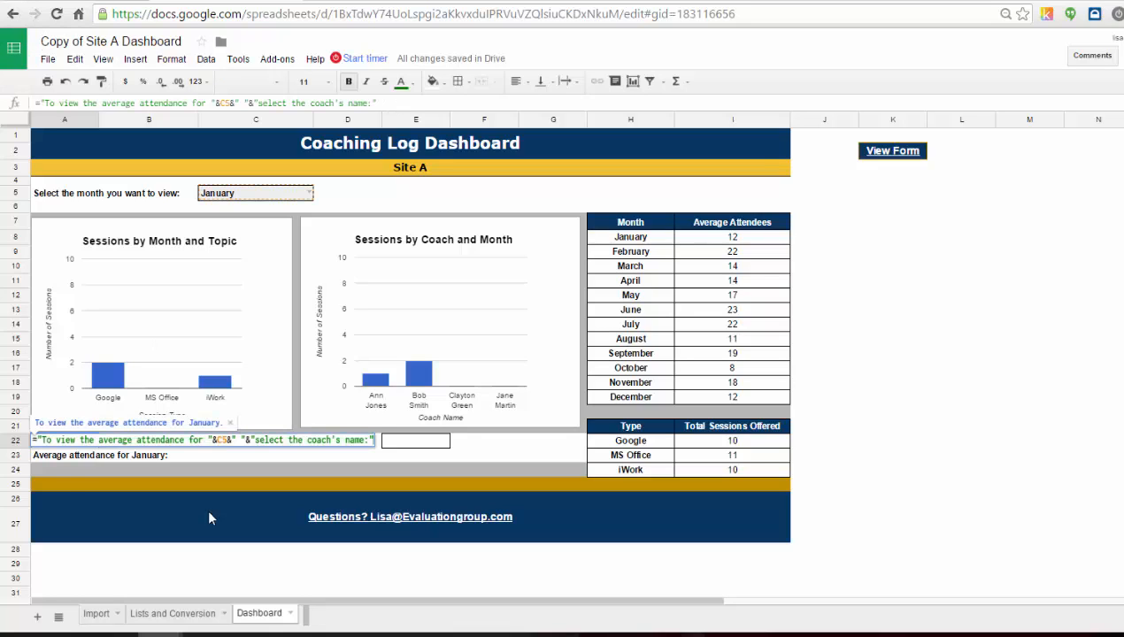
left_click(54, 458)
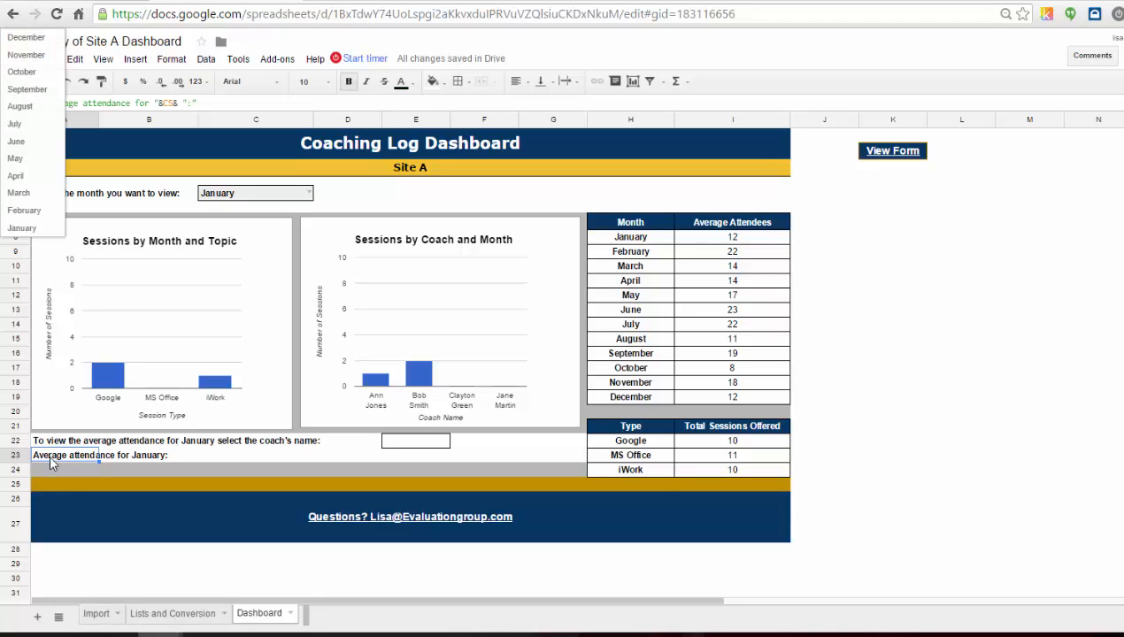
left_click(49, 39)
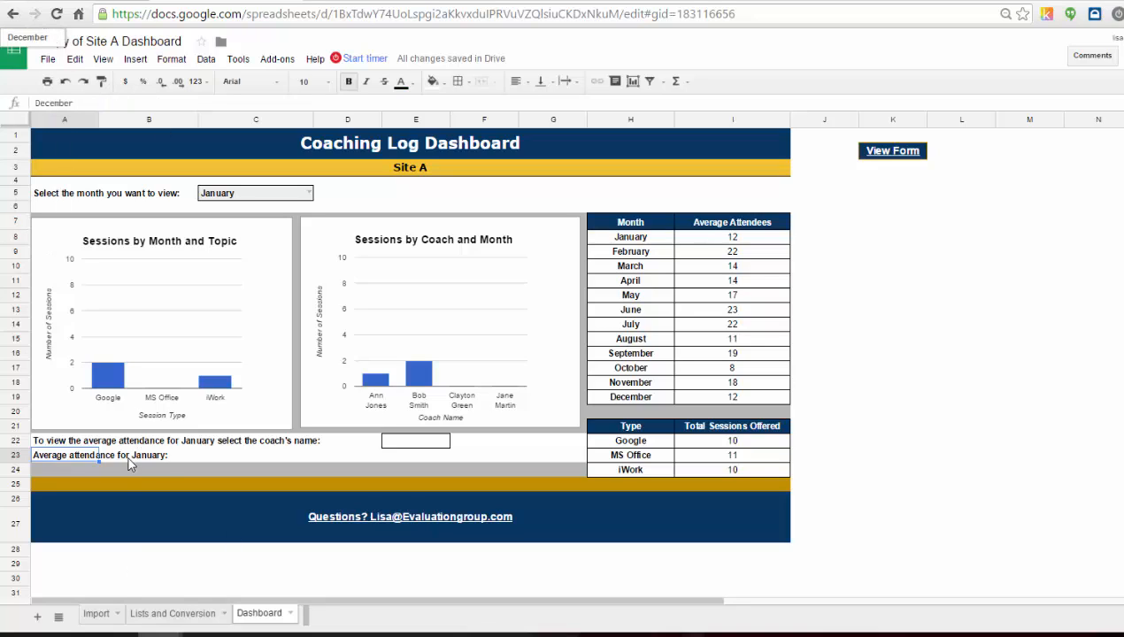
left_click(59, 456)
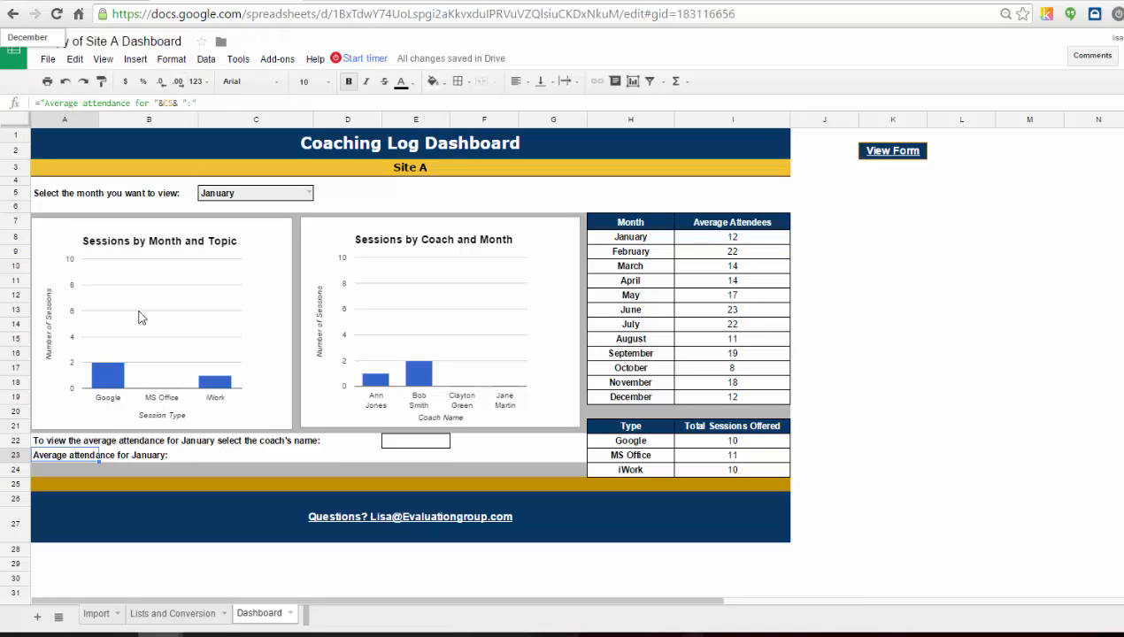
Add data validation to the coach-name cell E22 as a list from the range 'Lists and Conversion'!A15:A18.
left_click(407, 447)
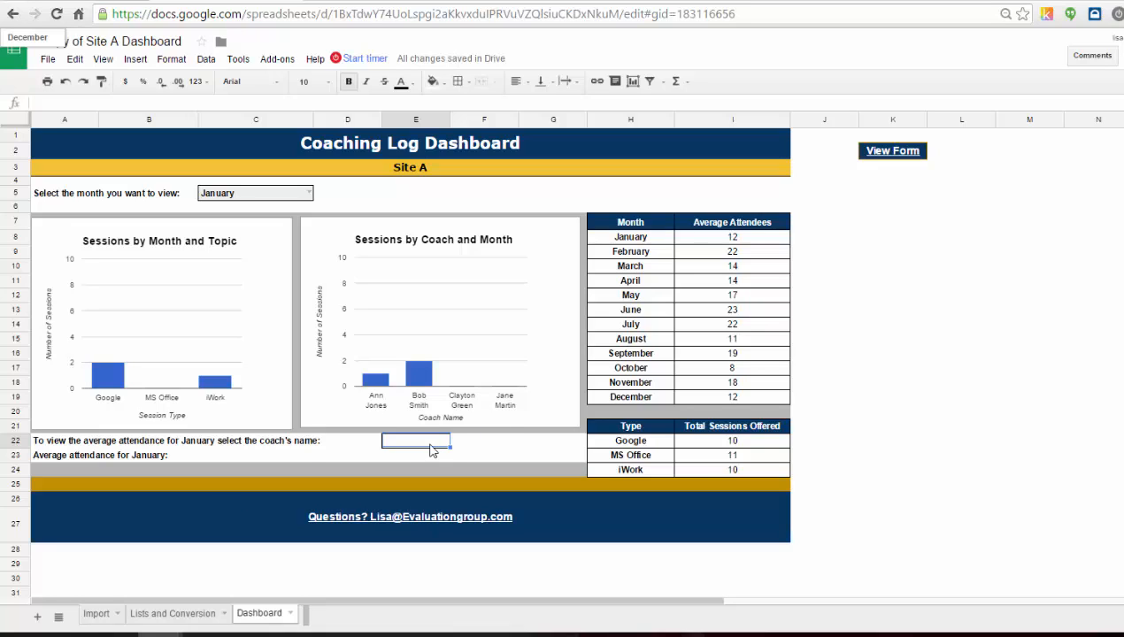
left_click(205, 60)
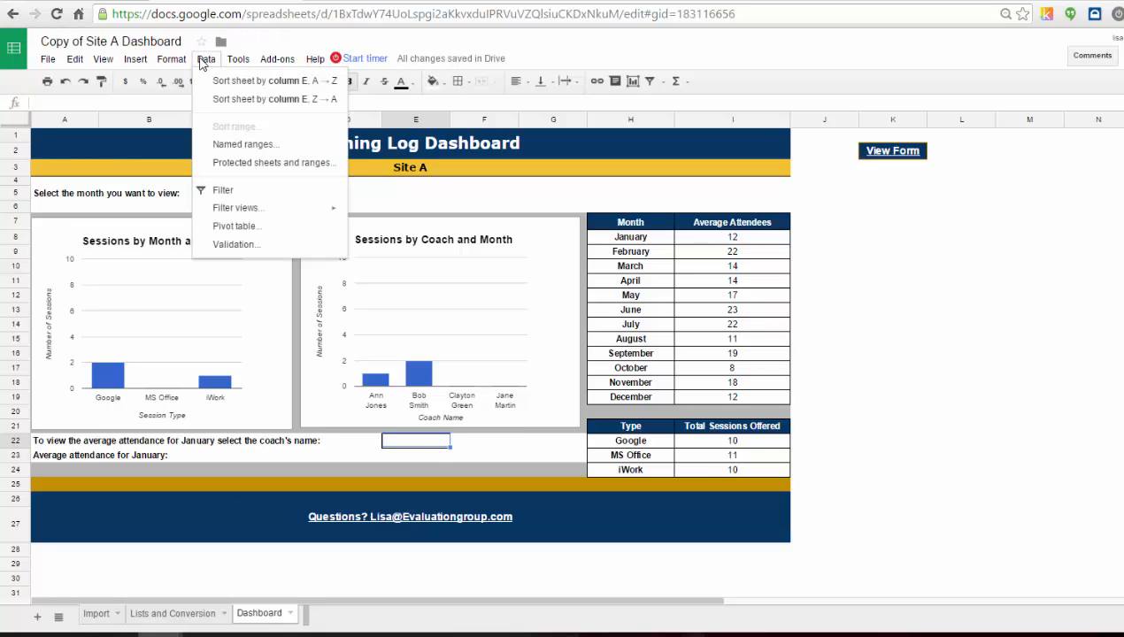
left_click(246, 248)
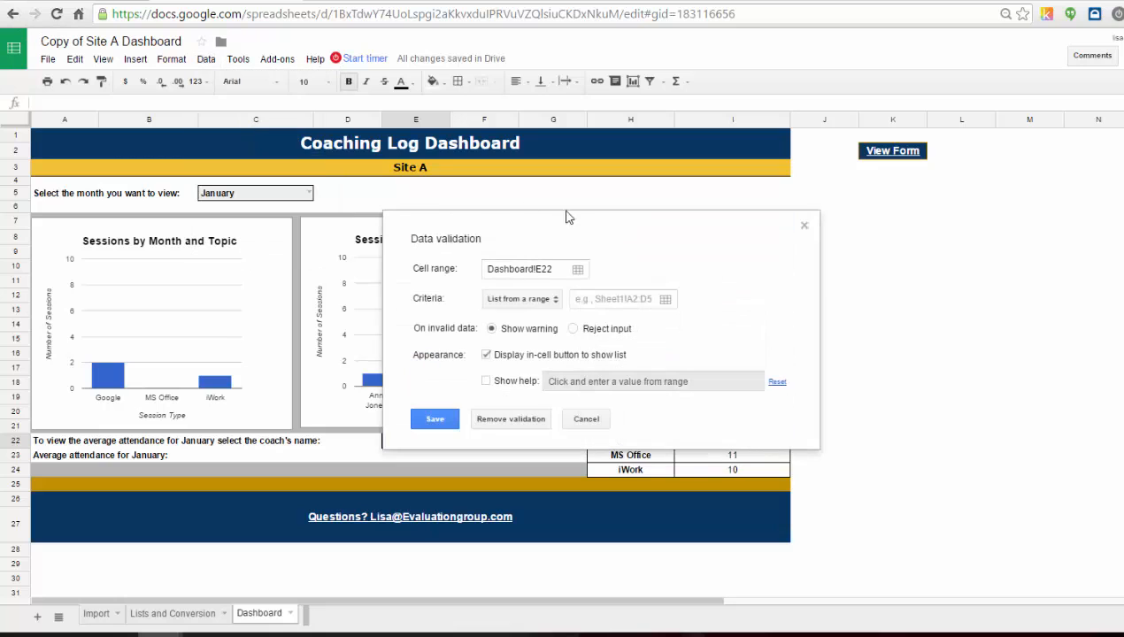
left_click(665, 299)
left_click(168, 613)
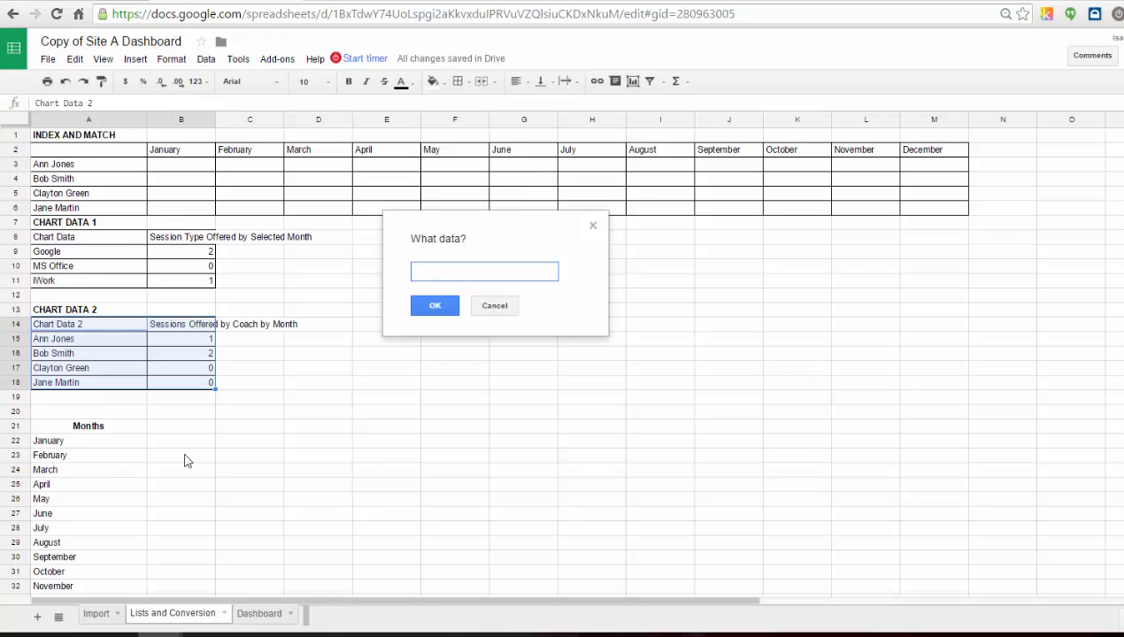
left_click(103, 343)
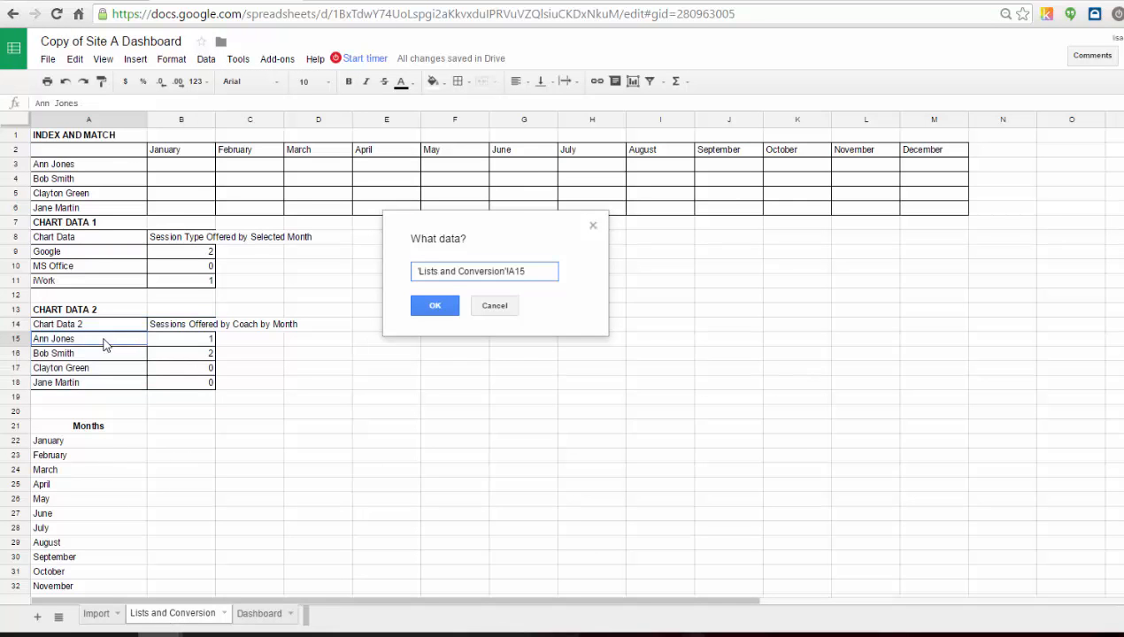
left_click_drag(104, 344, 104, 382)
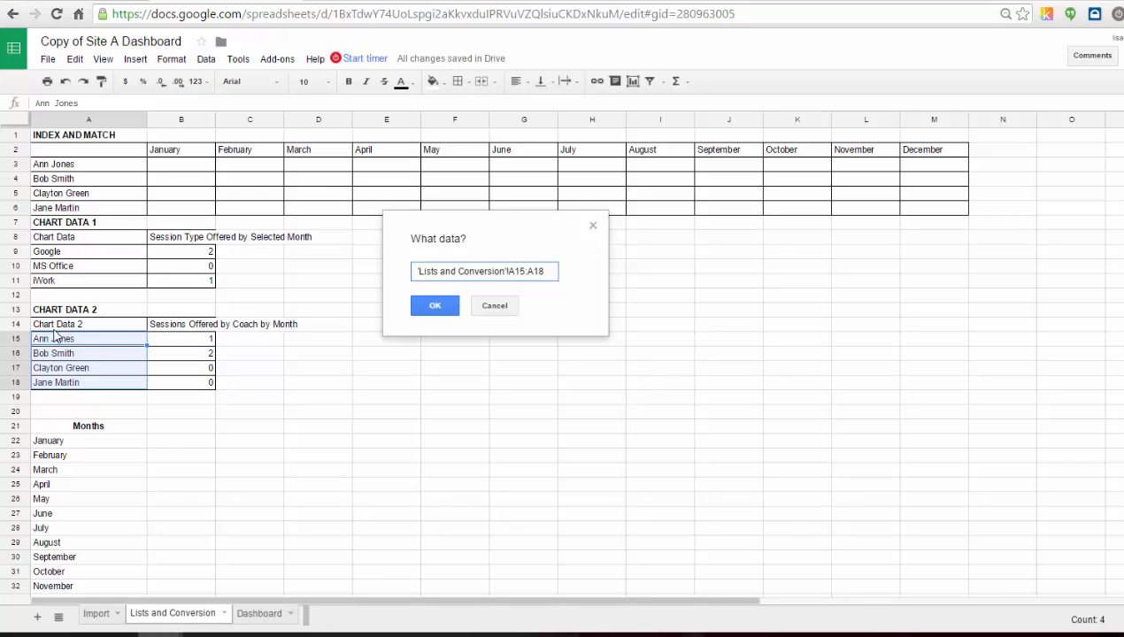
left_click(435, 306)
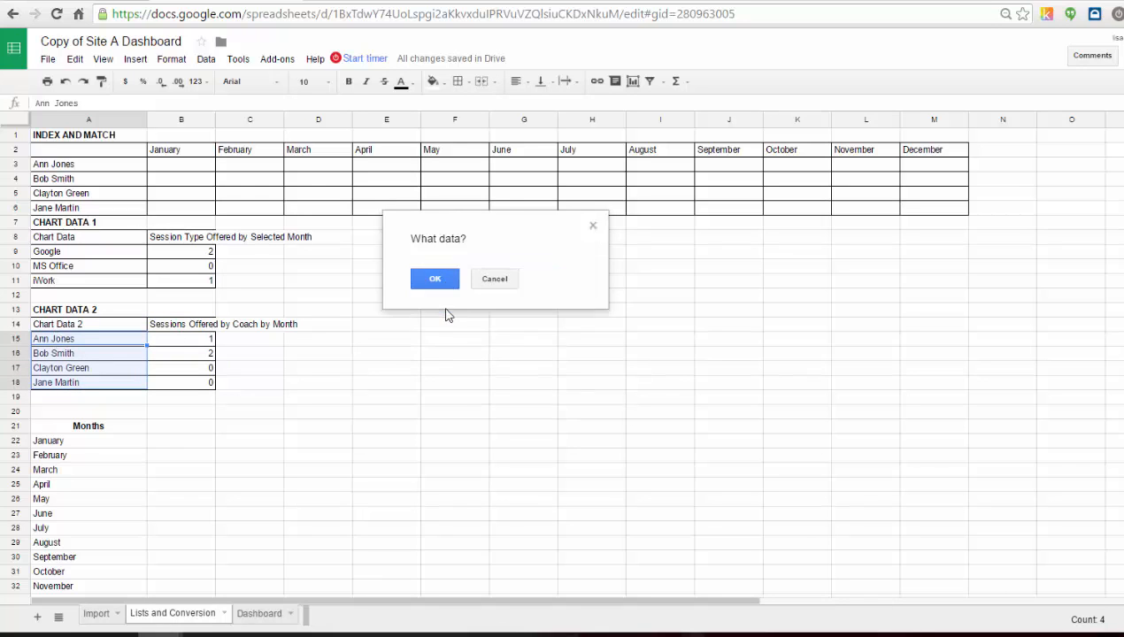
left_click(437, 416)
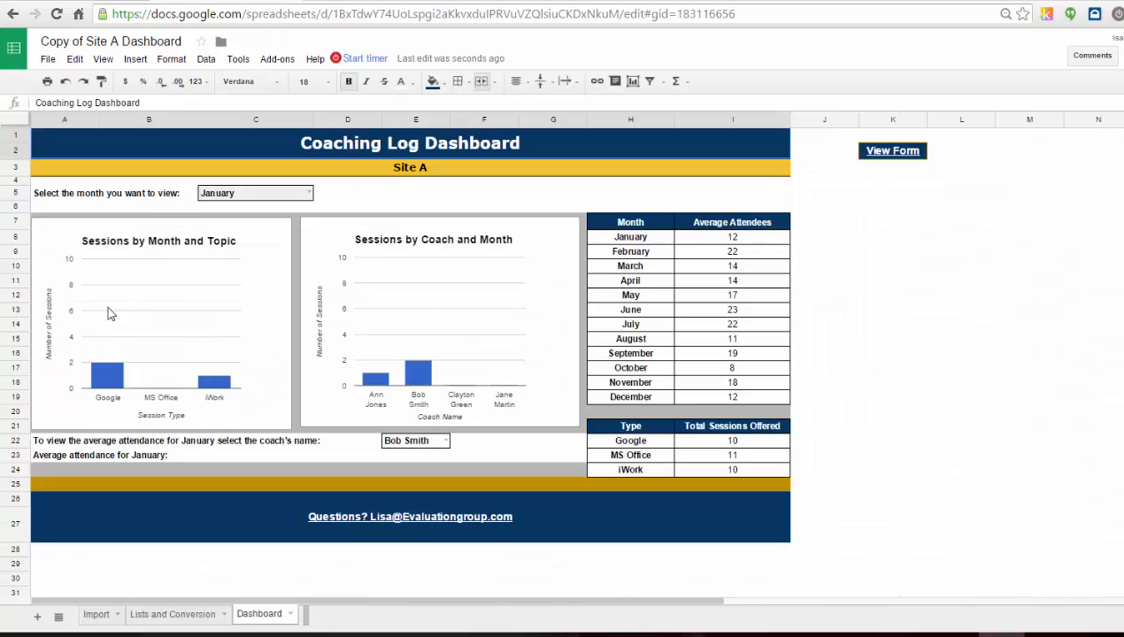
Test the new coach dropdown by picking coaches from its list.
left_click(445, 440)
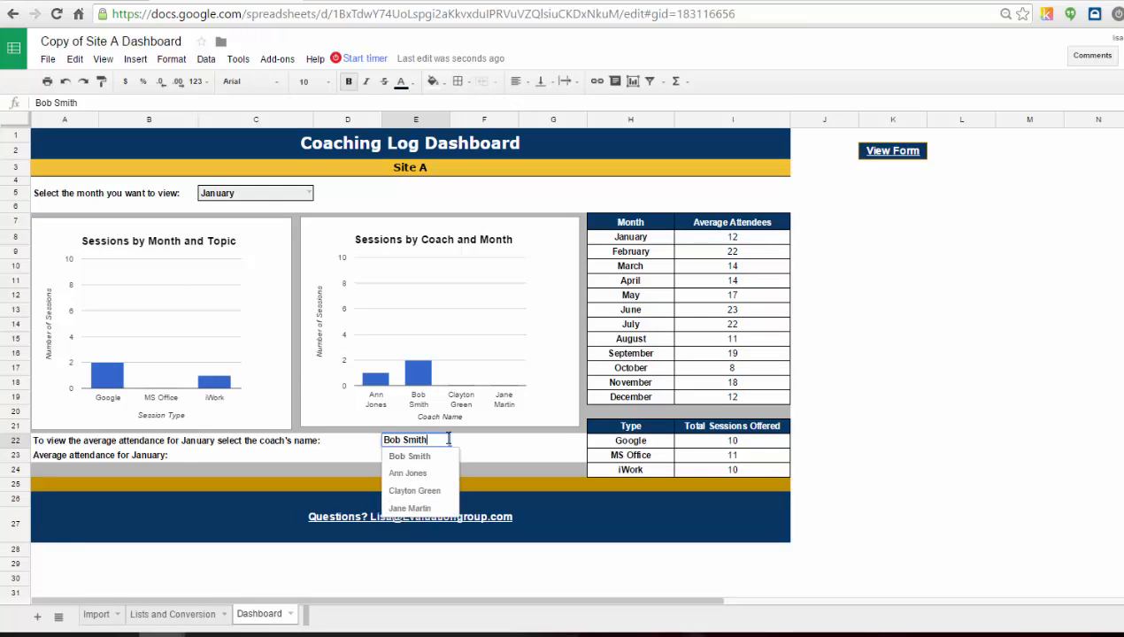
left_click(408, 472)
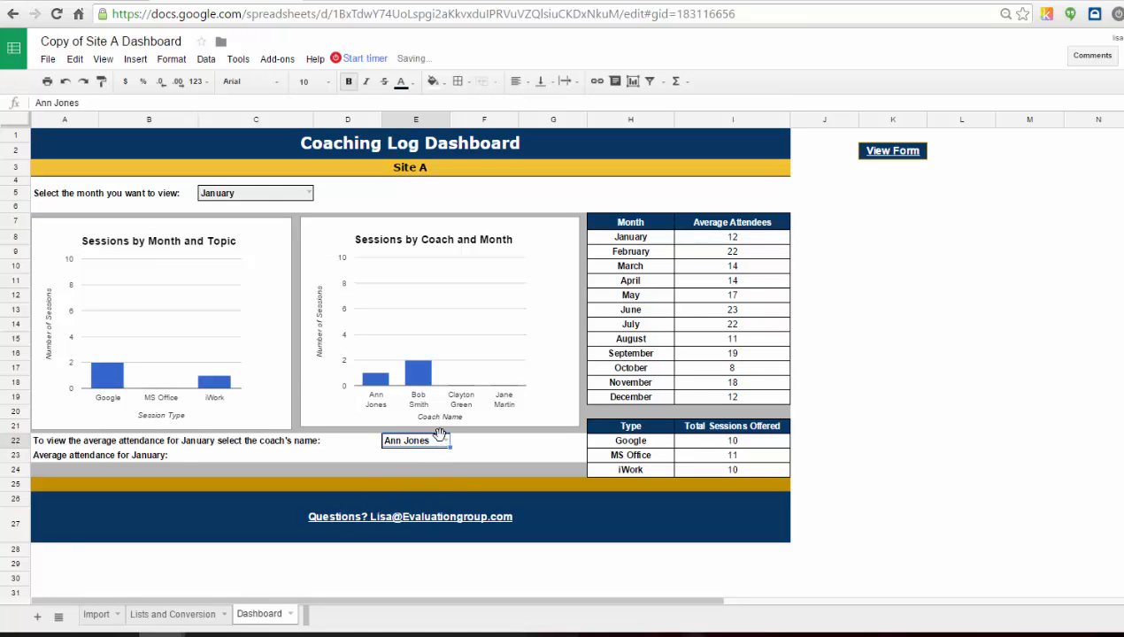
left_click(445, 439)
left_click(435, 487)
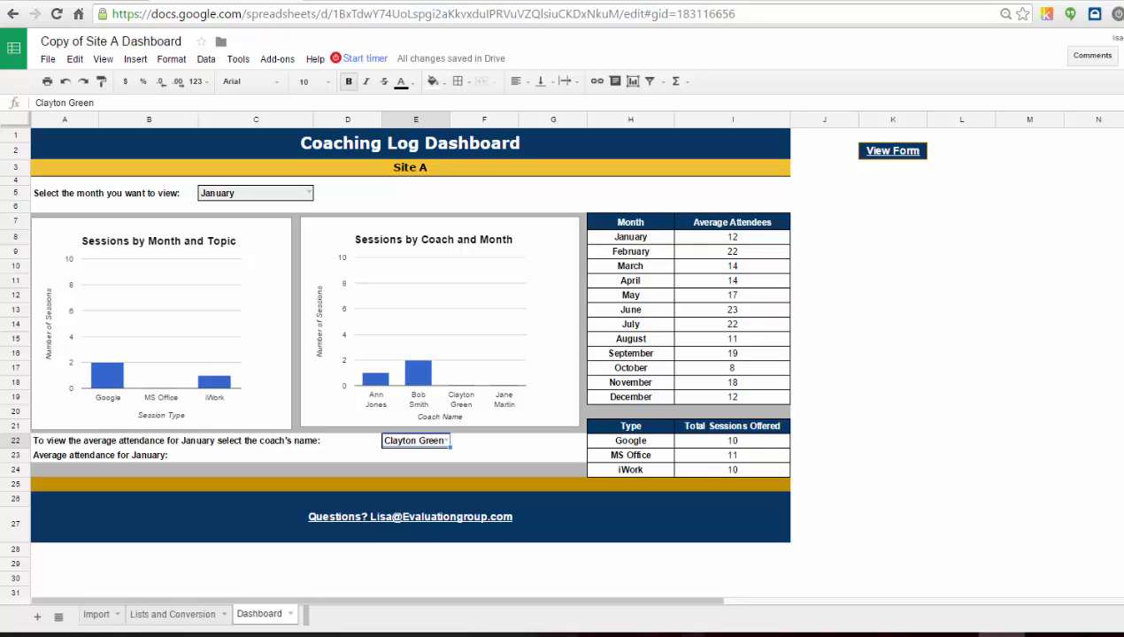
left_click(231, 458)
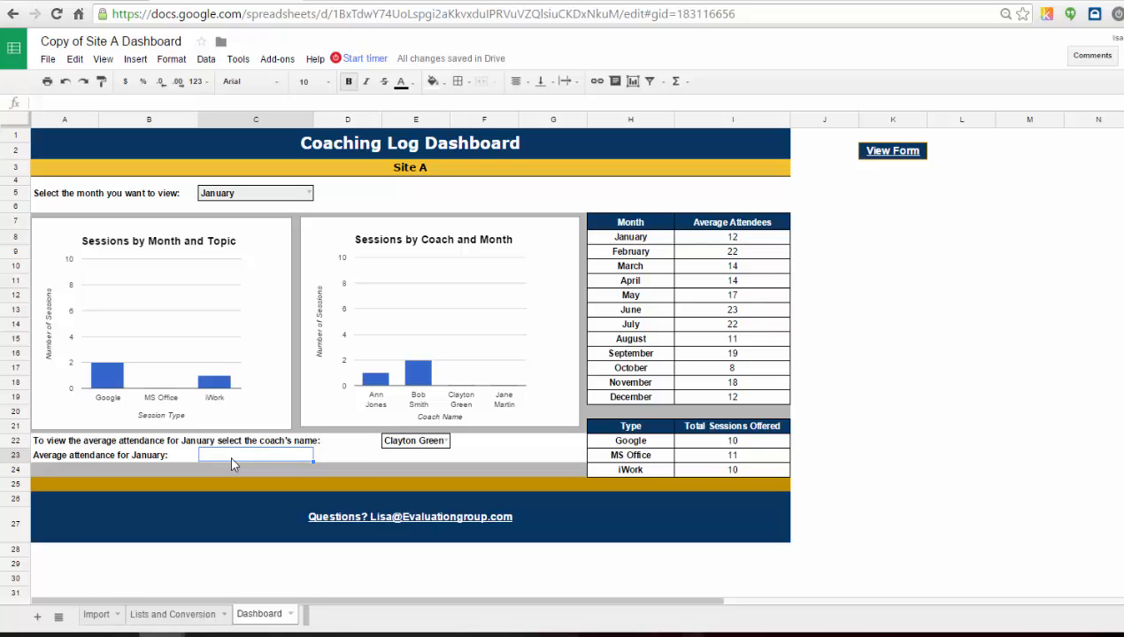
left_click(180, 618)
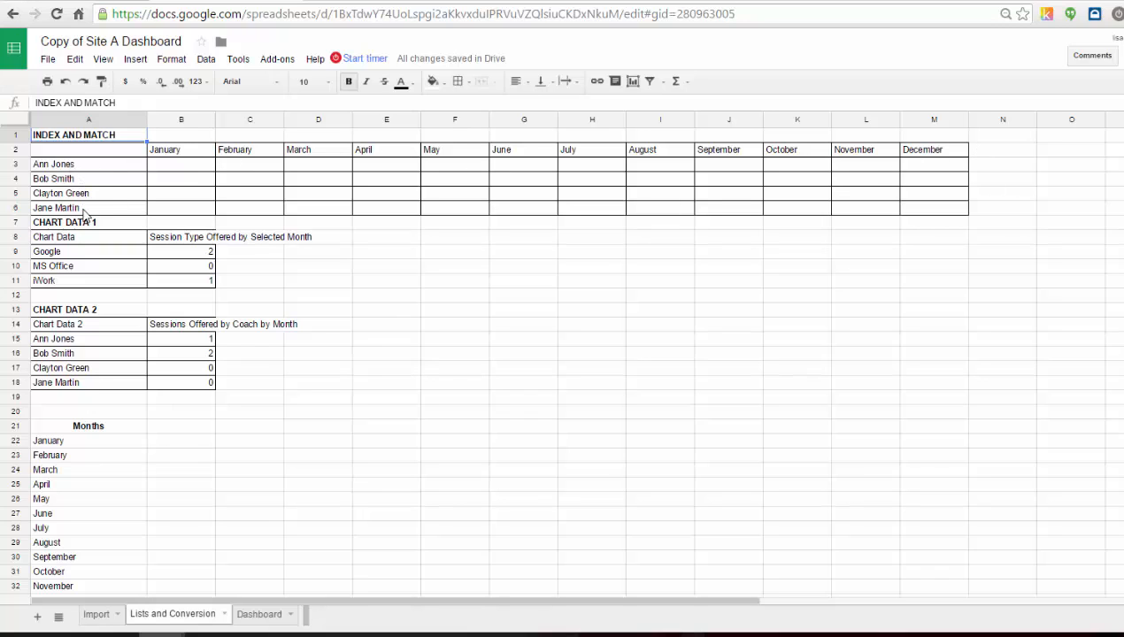
left_click(194, 169)
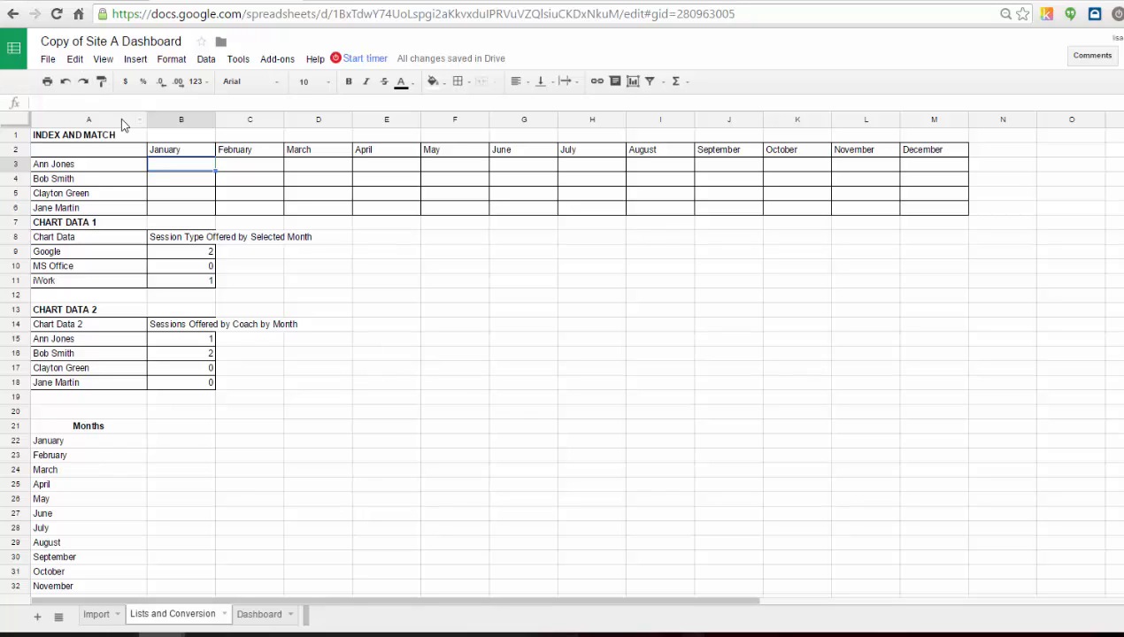
left_click(71, 102)
type("=averageifs")
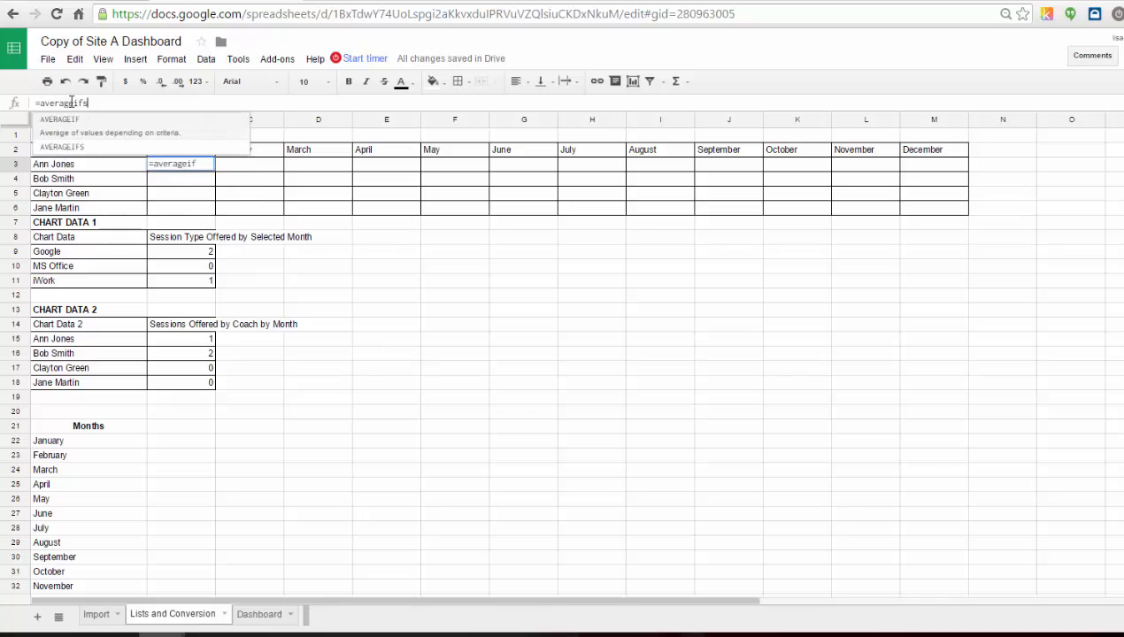
type("(")
left_click(96, 613)
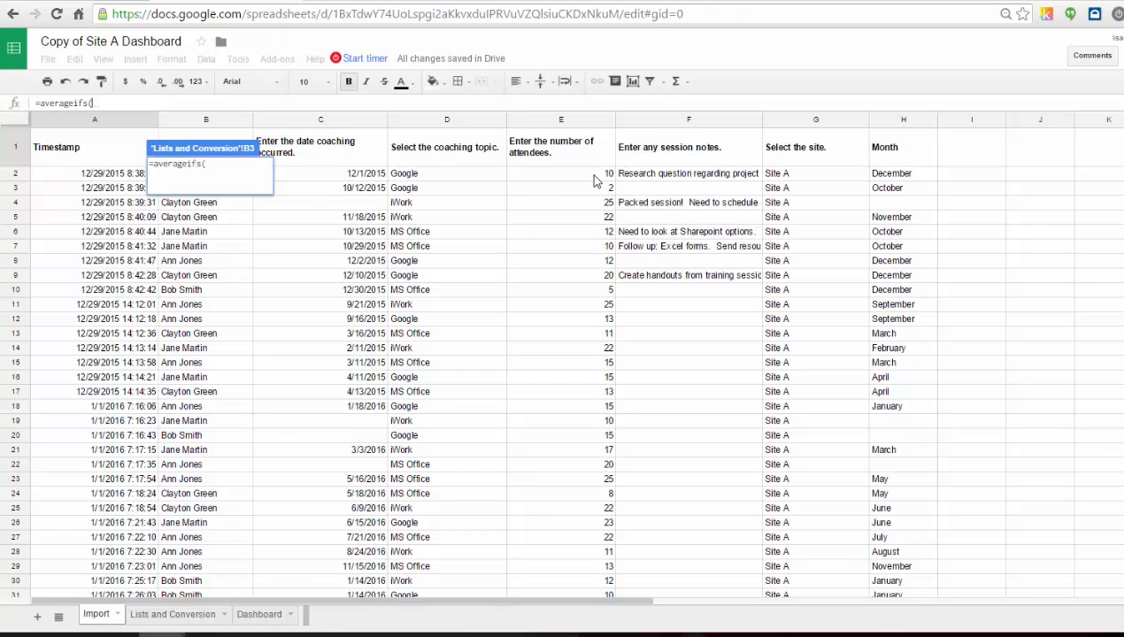
left_click_drag(595, 175, 598, 334)
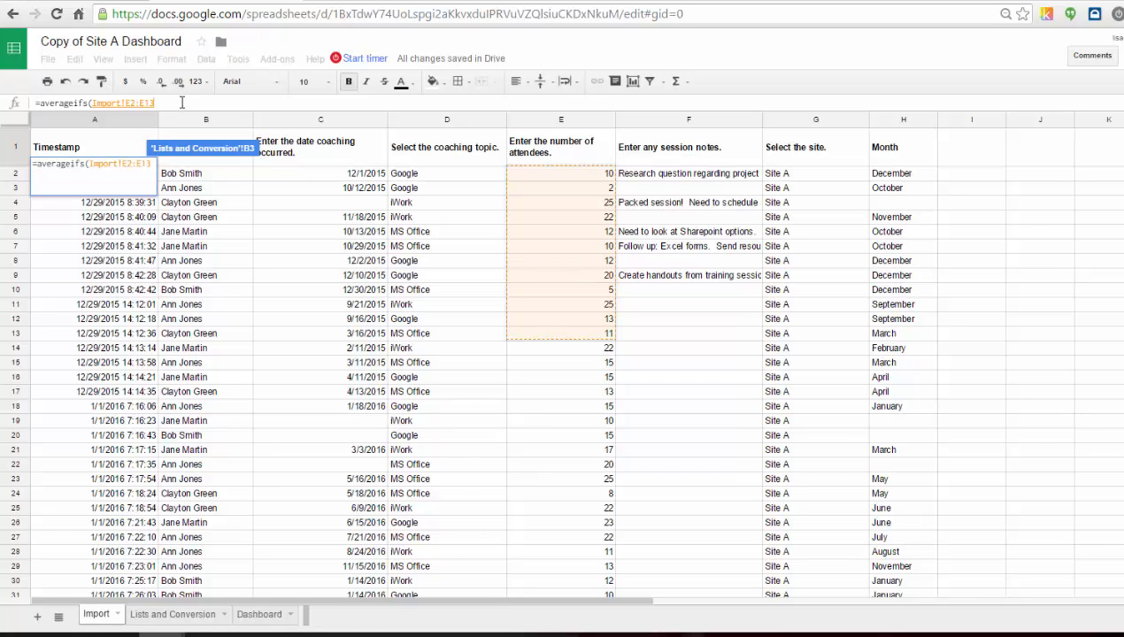
key("BackSpace")
key("BackSpace")
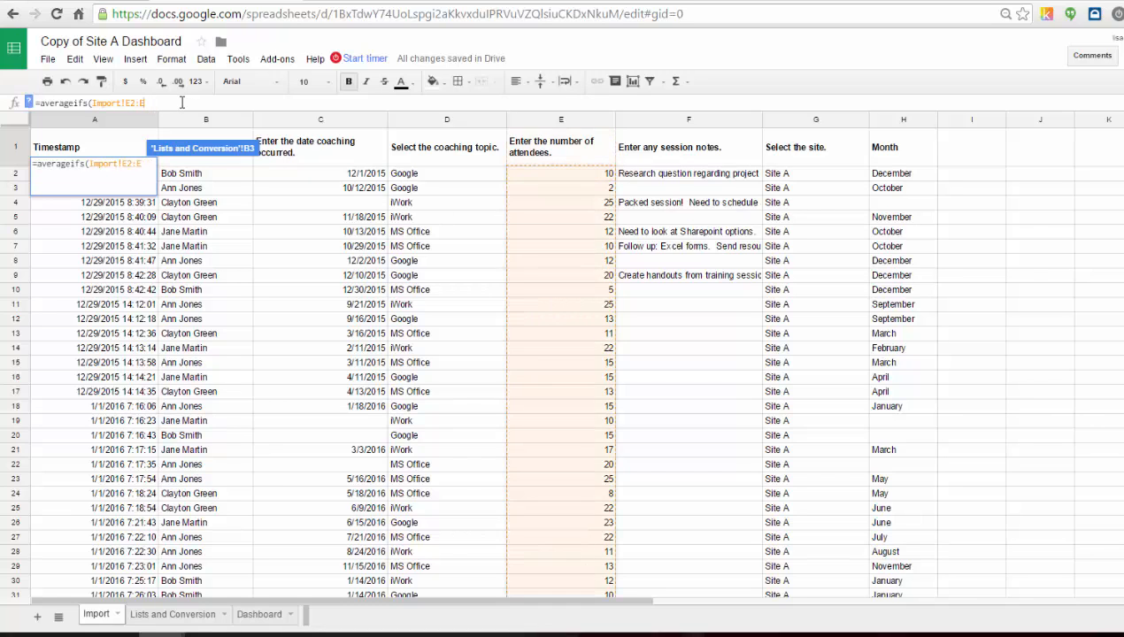
type("500")
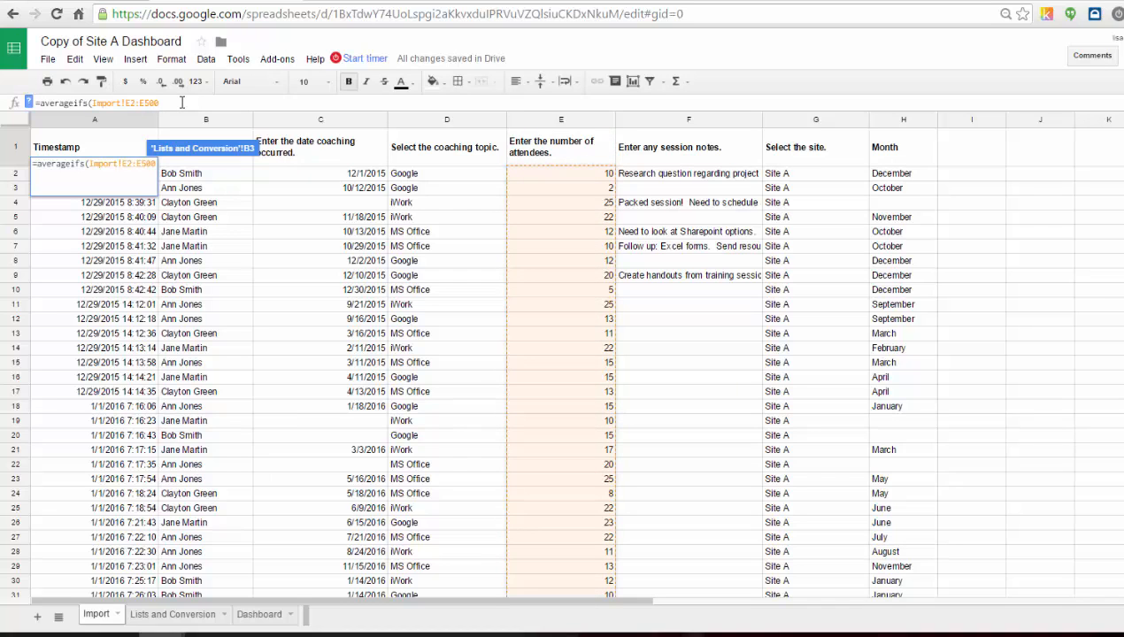
type(",")
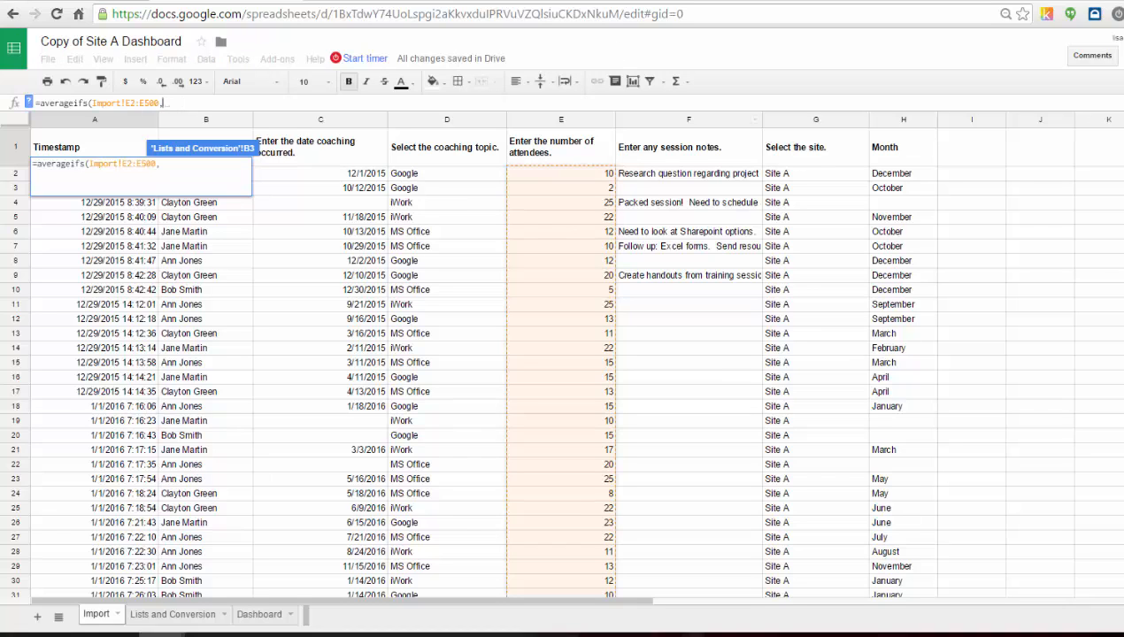
left_click(921, 176)
left_click_drag(922, 177, 926, 391)
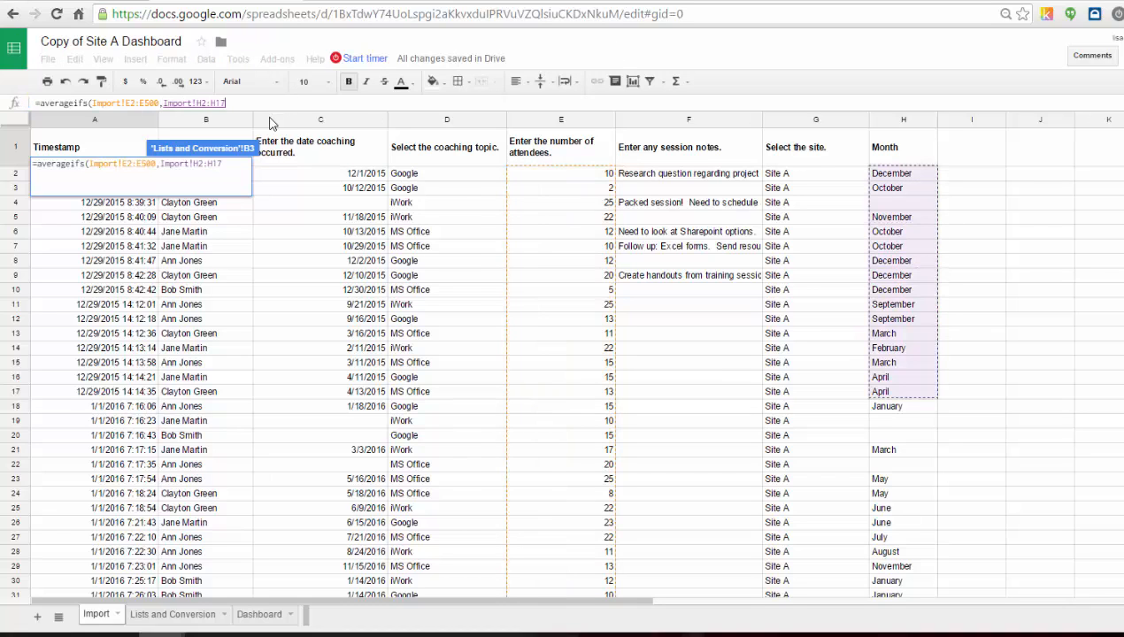
key("BackSpace")
key("BackSpace")
type("500,")
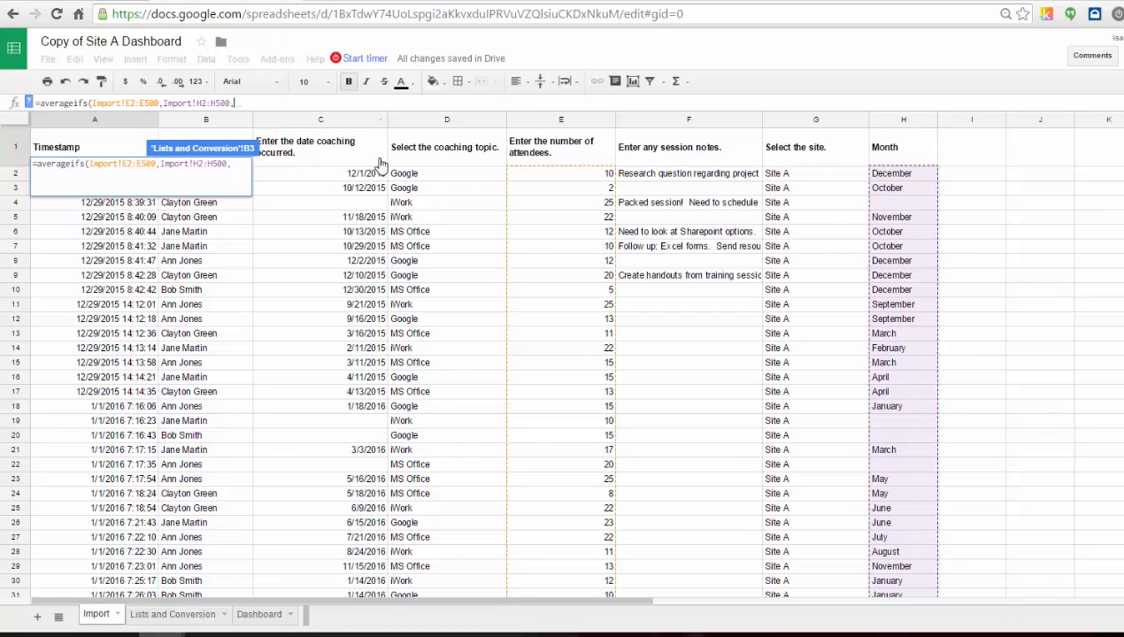
left_click(205, 623)
type("b2")
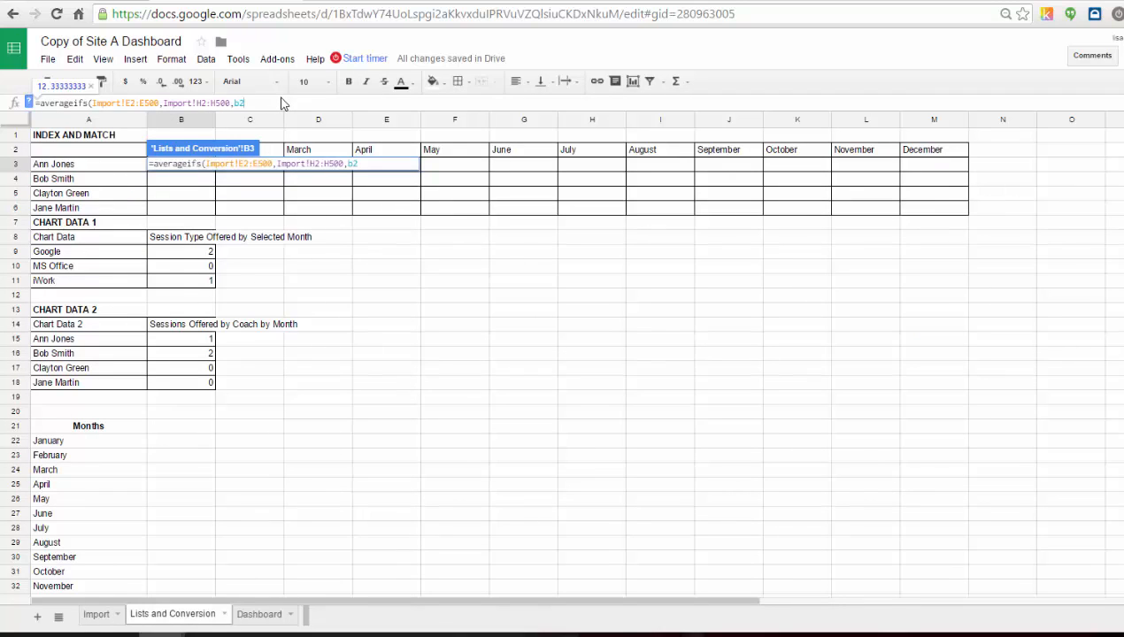
type(",")
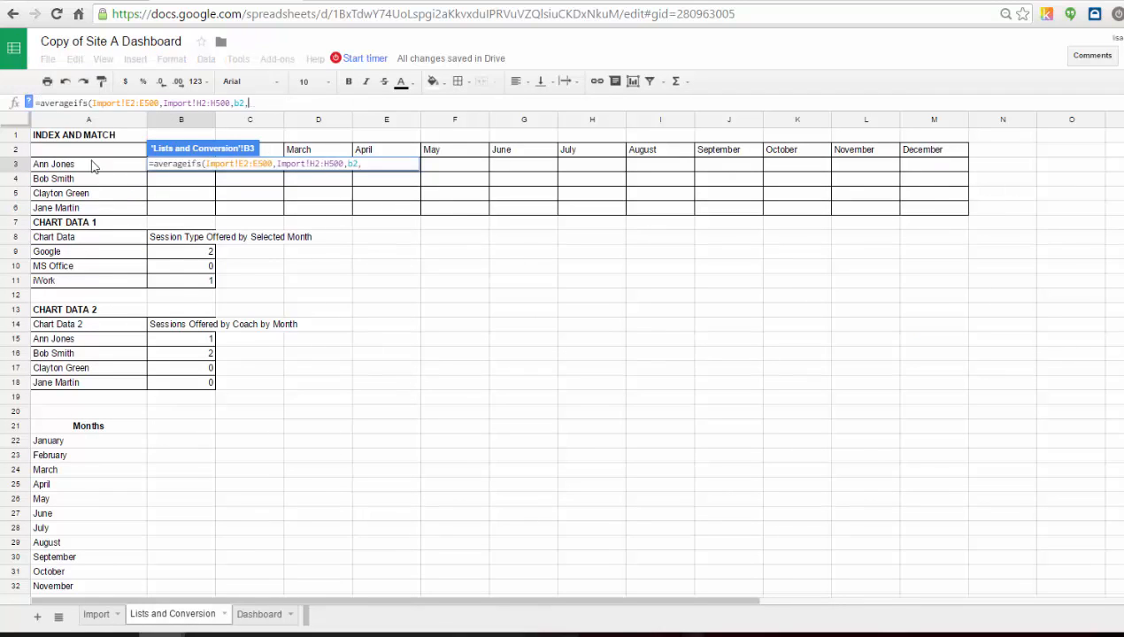
left_click(95, 614)
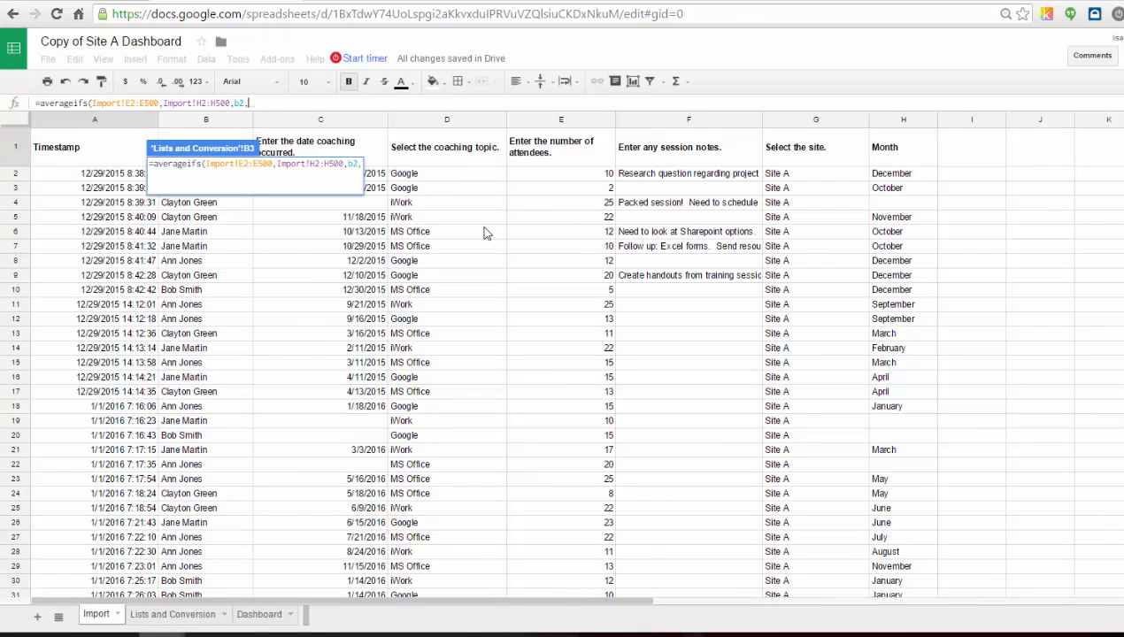
left_click_drag(188, 203, 204, 537)
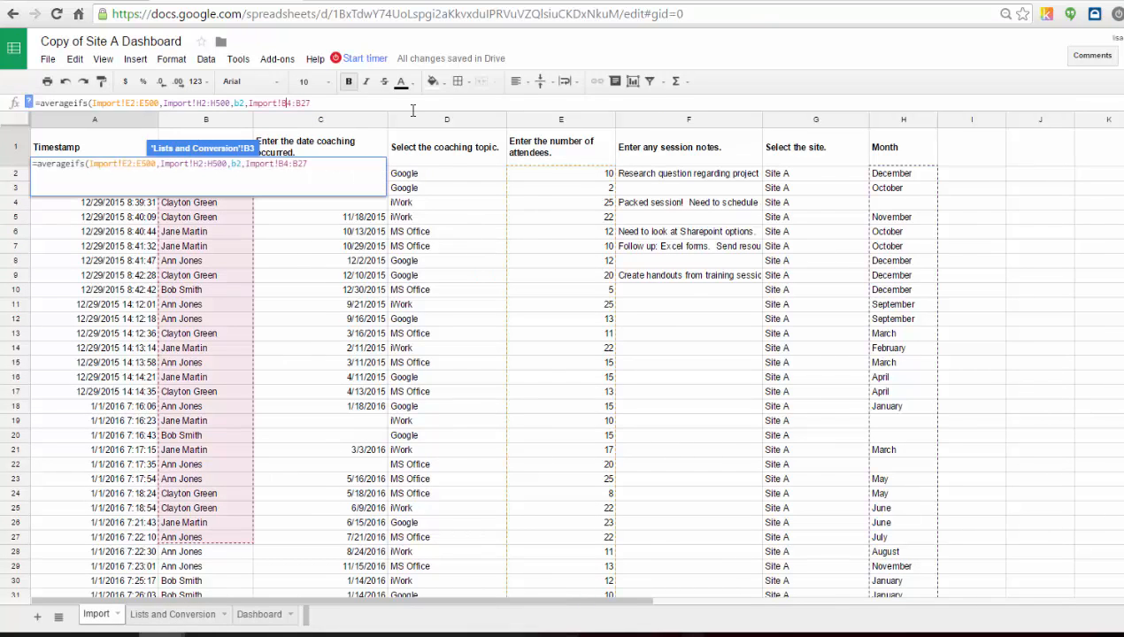
key("BackSpace")
type("2")
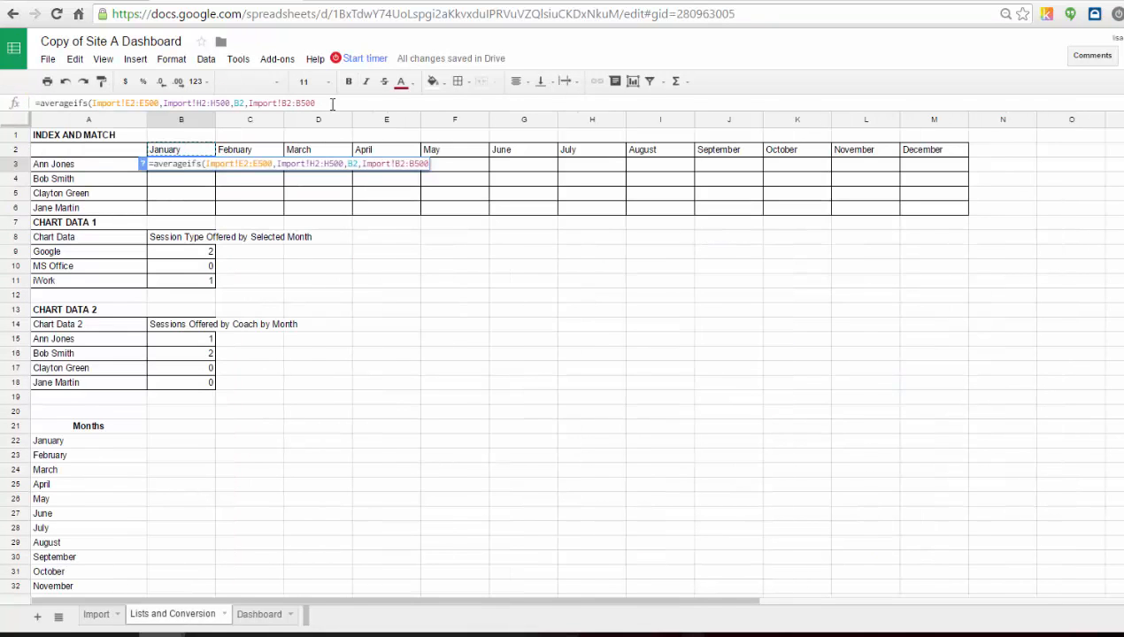
type(",")
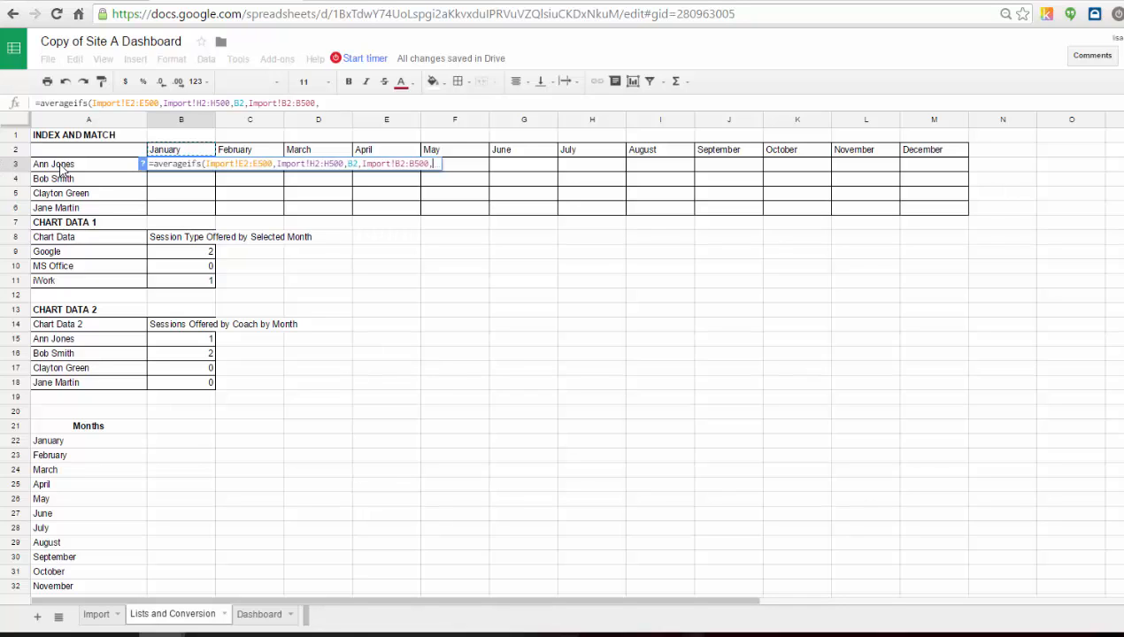
left_click(62, 168)
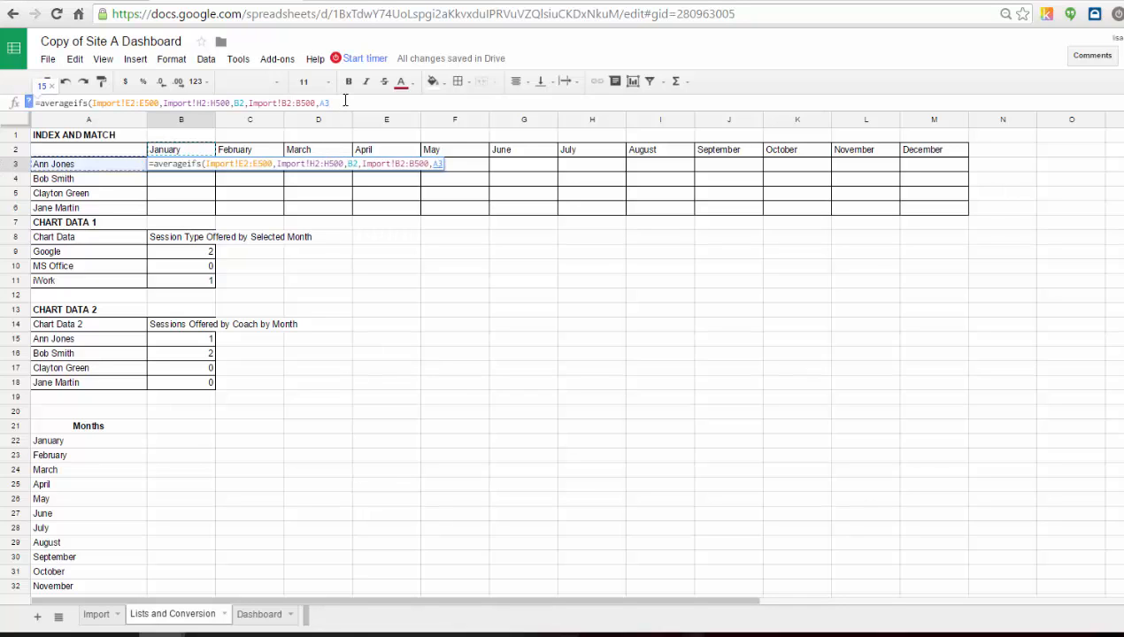
type(")")
key("Return")
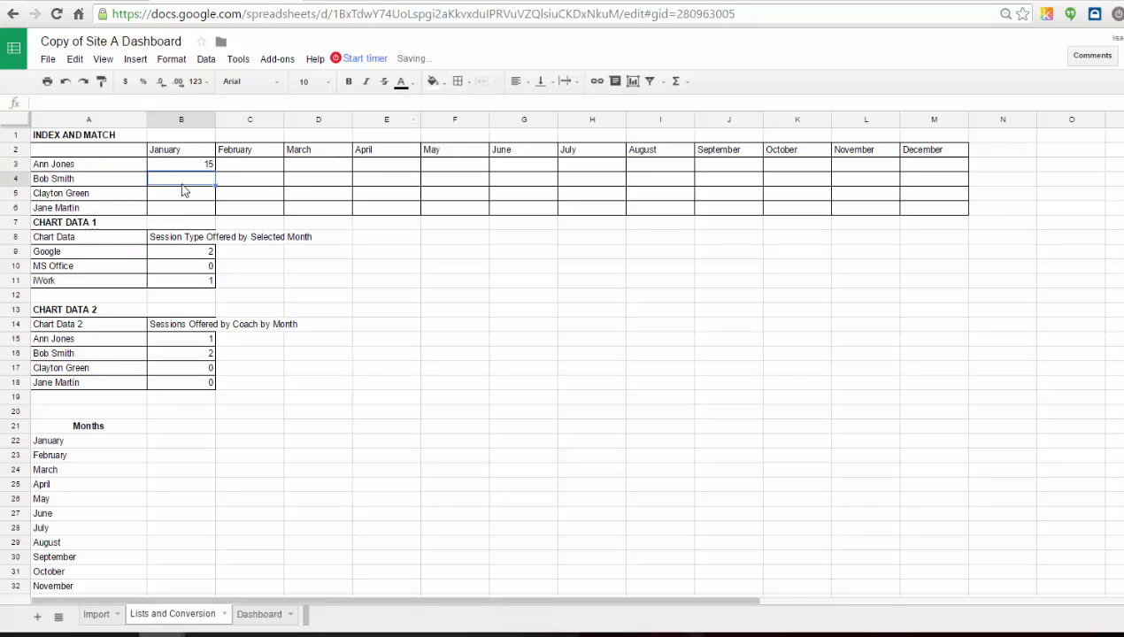
Wrap the B3 average formula in IFERROR so errors return an empty string "".
left_click(202, 167)
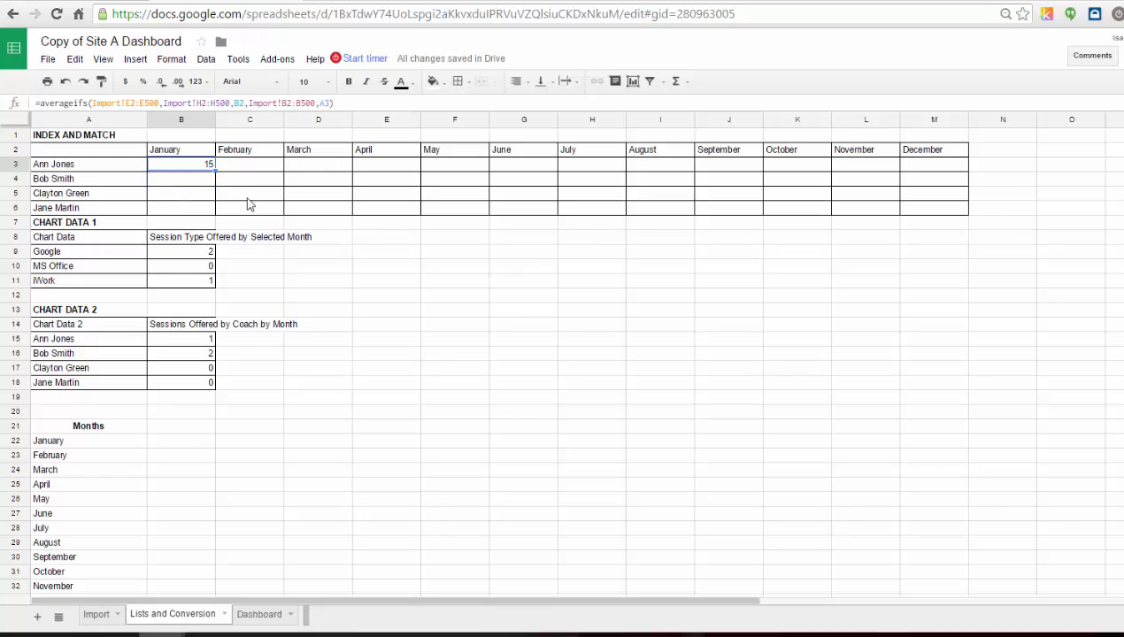
left_click(44, 103)
type("iferror(")
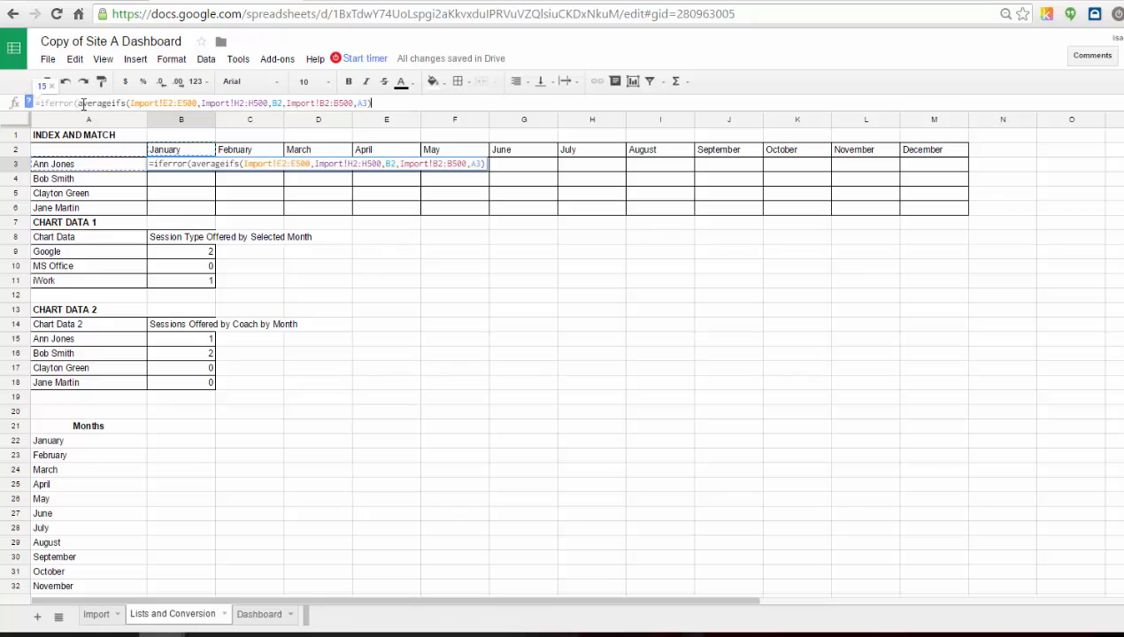
type(",\"\")")
left_click(206, 166)
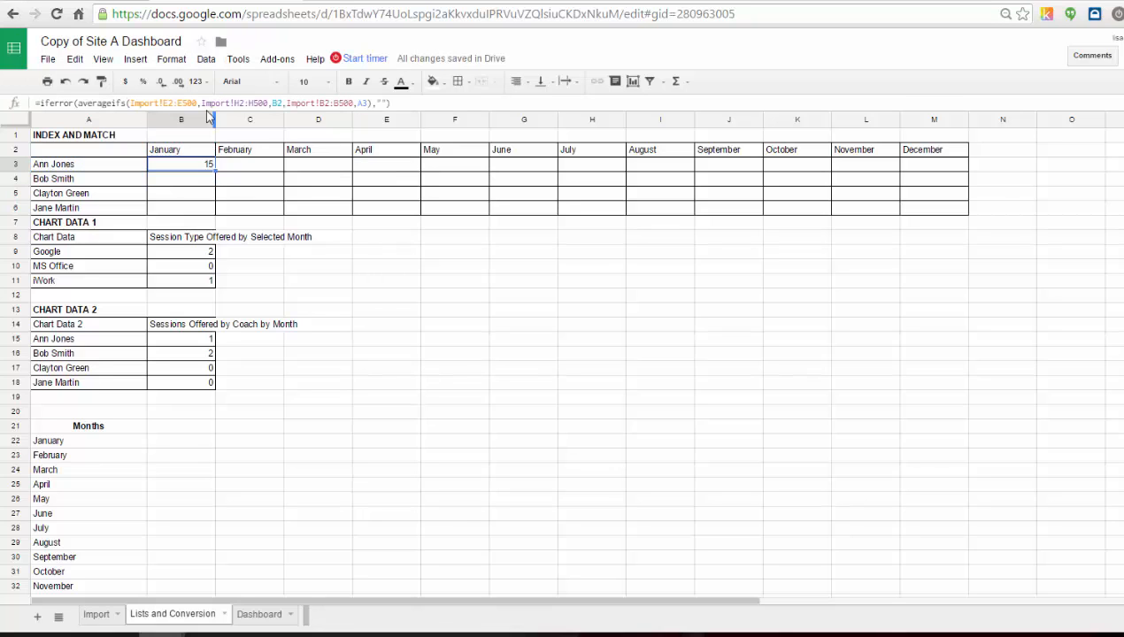
Lock the B3 formula references as $E$2:$E$500, $H$2:$H$500, B$2, $B$2:$B$500 and $A3.
left_click(164, 104)
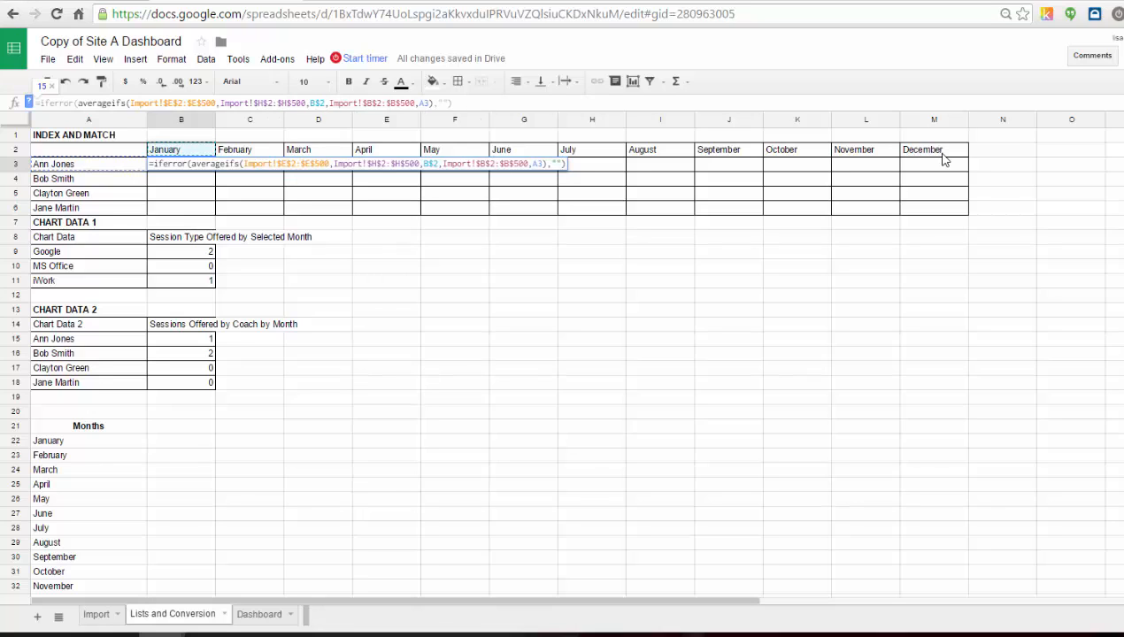
left_click(425, 102)
type("$")
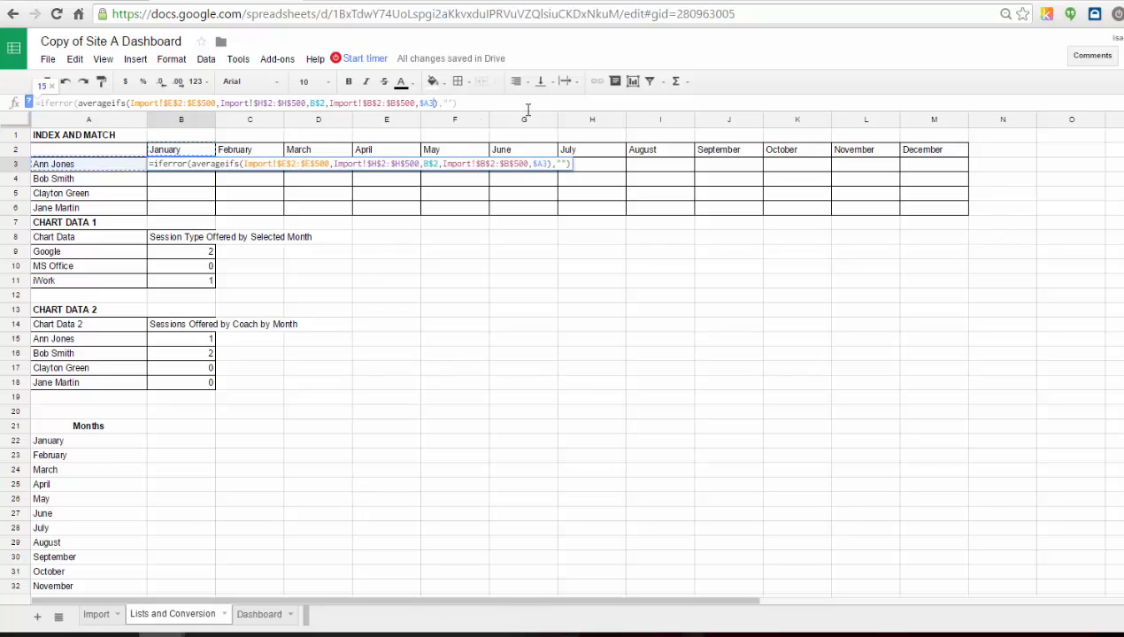
key("Return")
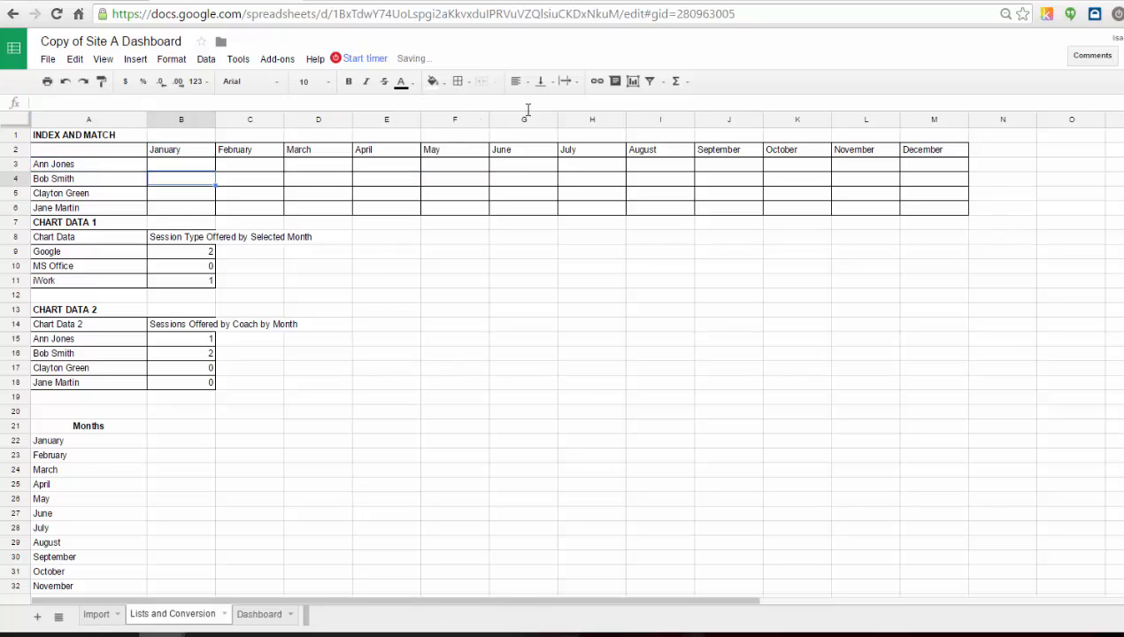
left_click(174, 169)
left_click_drag(215, 170, 934, 162)
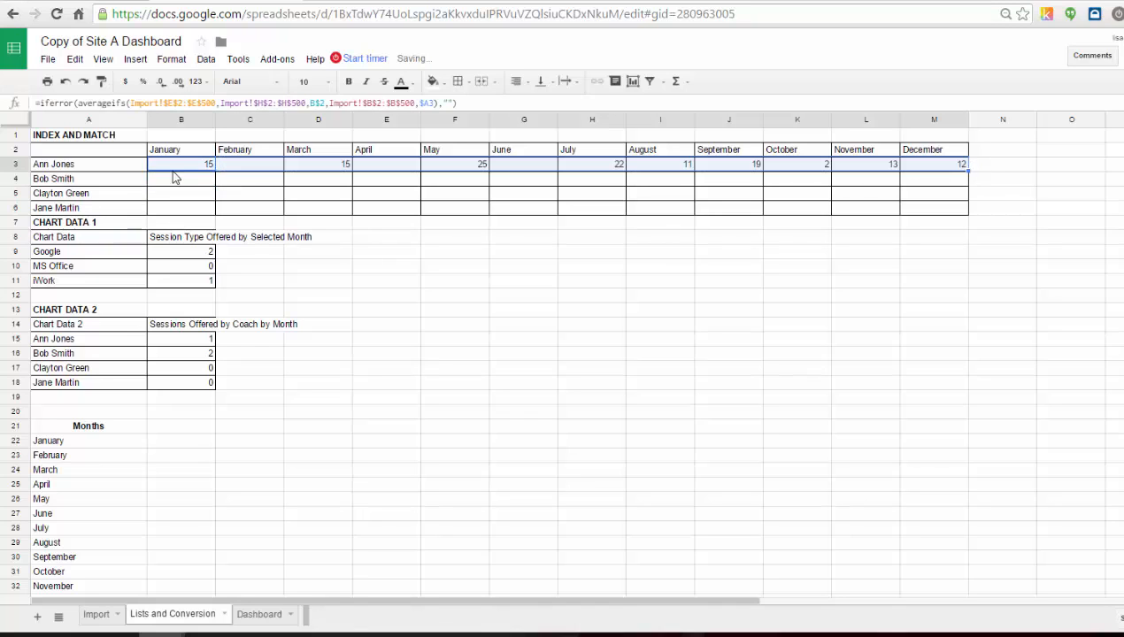
Fill the average attendance formula into the Bob Smith, Clayton Green and Jane Martin rows across all months.
left_click_drag(216, 171, 354, 216)
left_click(208, 181)
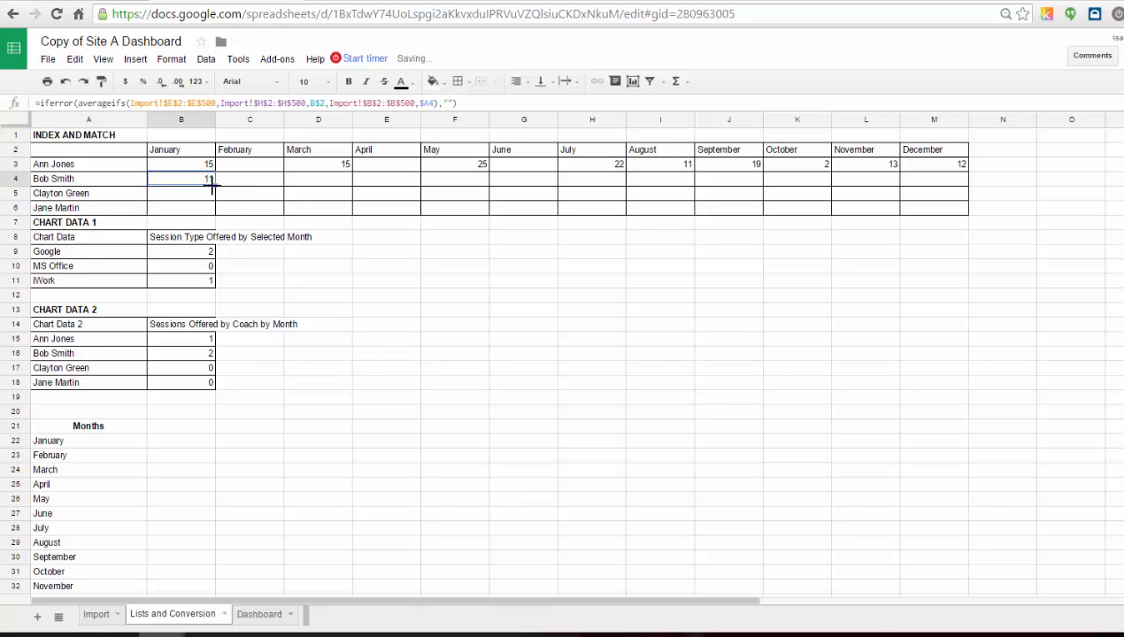
left_click_drag(214, 186, 911, 181)
left_click(218, 203)
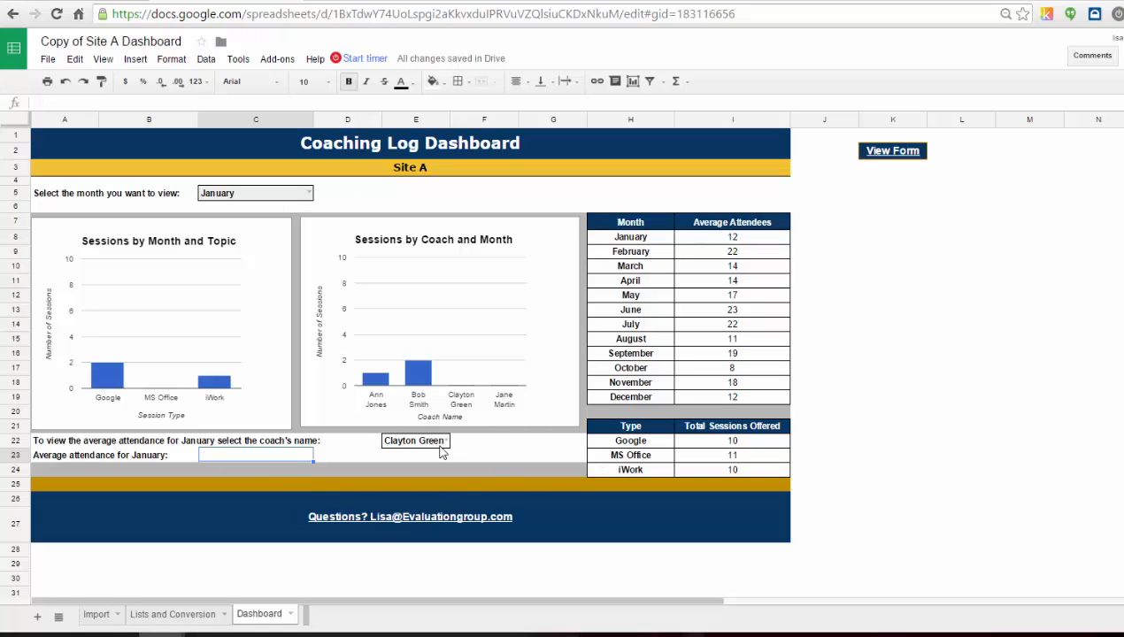
Start a formula in the coach average cell with INDEX over 'Lists and Conversion'!B3:M6 and open a MATCH.
left_click(55, 102)
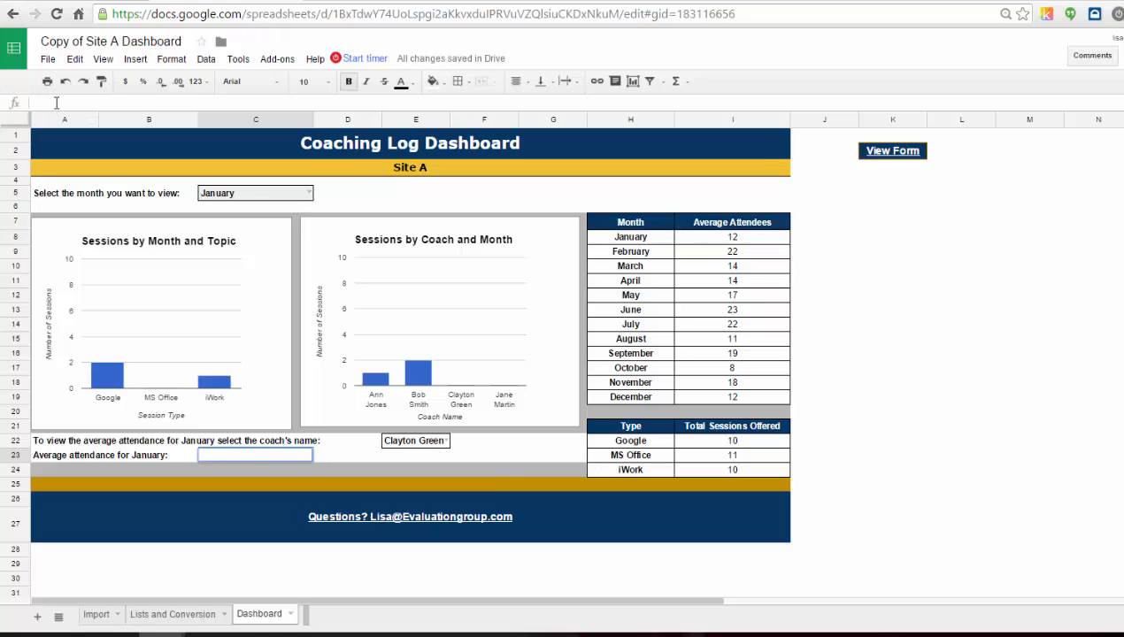
type("=index(")
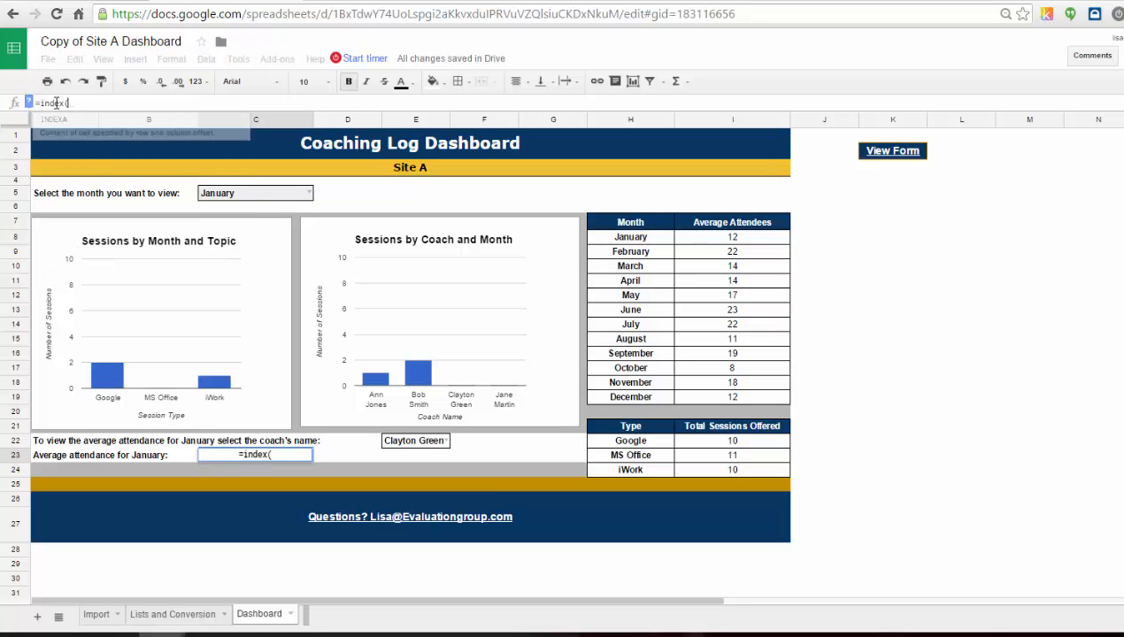
left_click(173, 614)
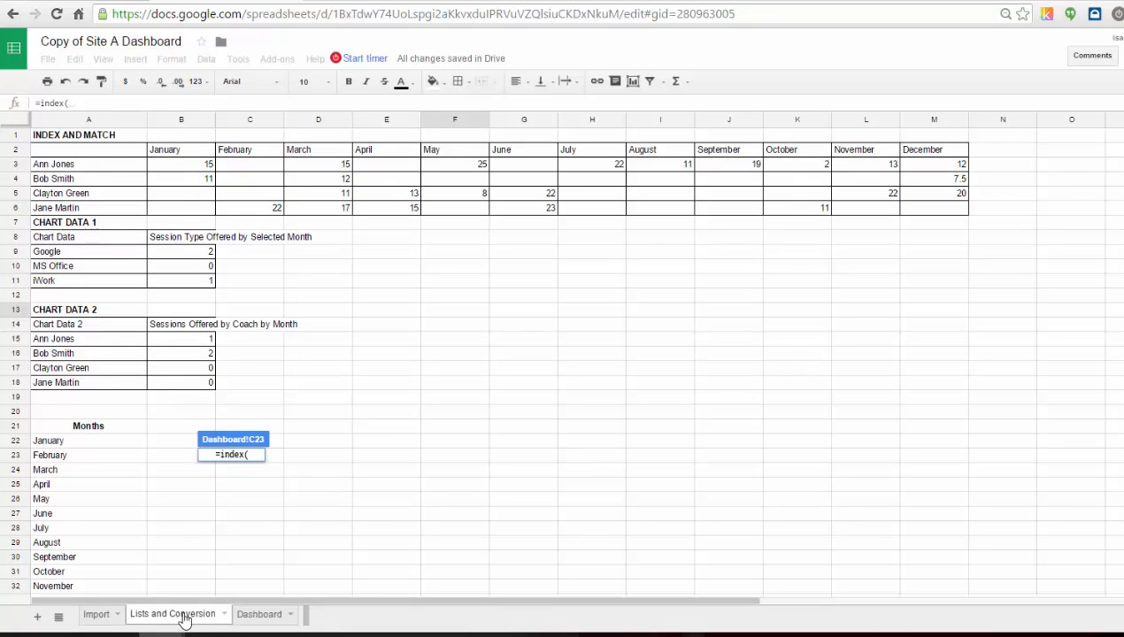
left_click(180, 170)
left_click_drag(252, 174, 956, 212)
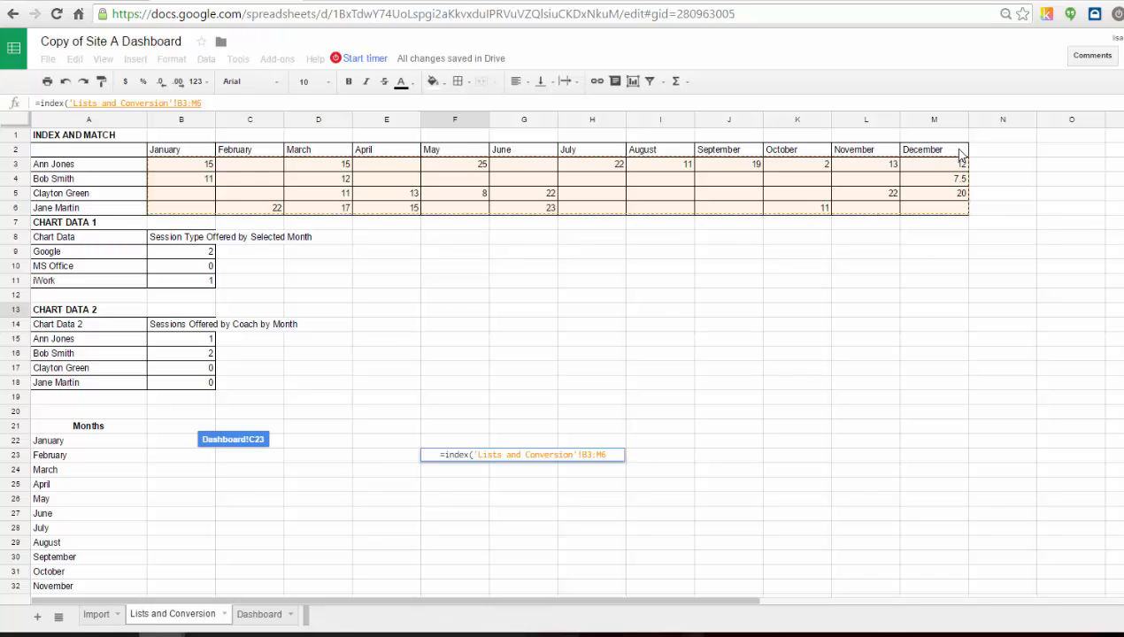
type(",")
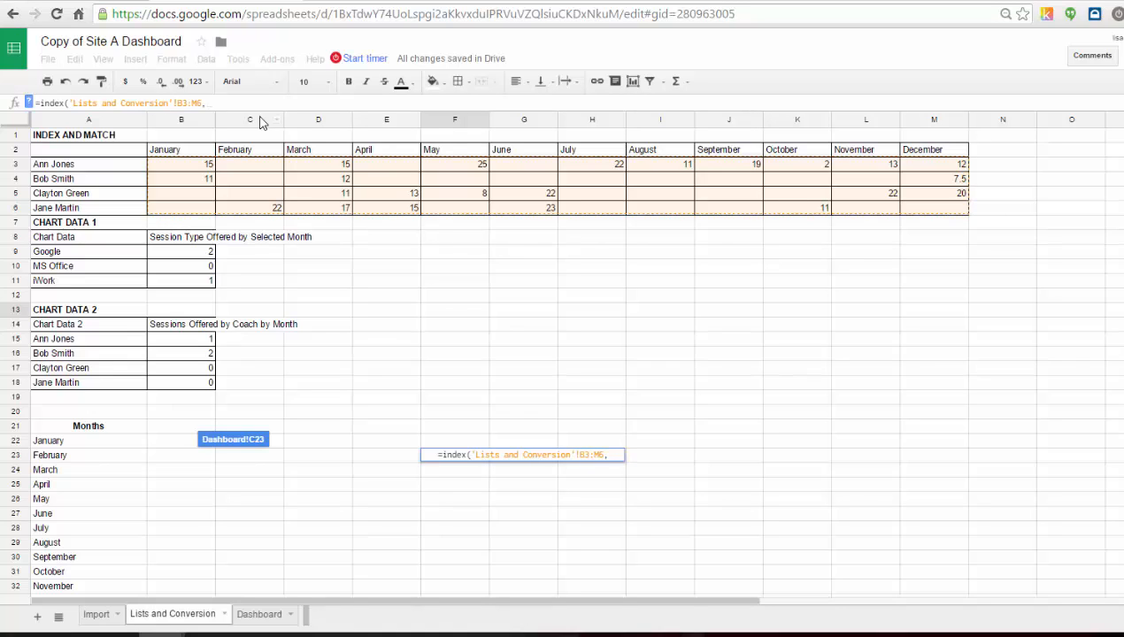
type("match")
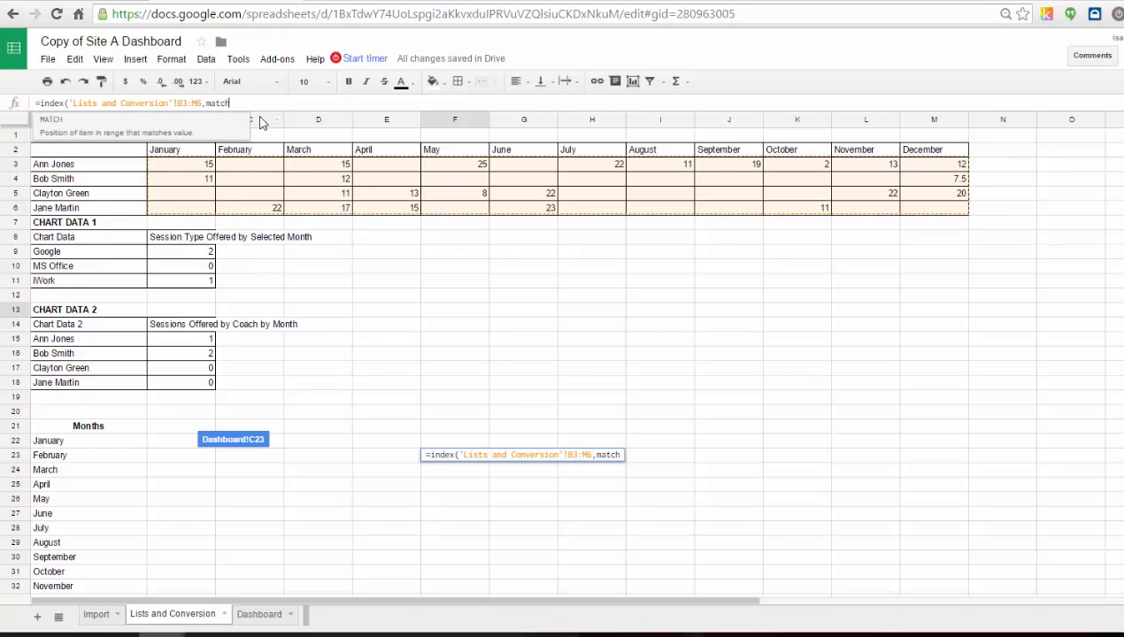
type("(")
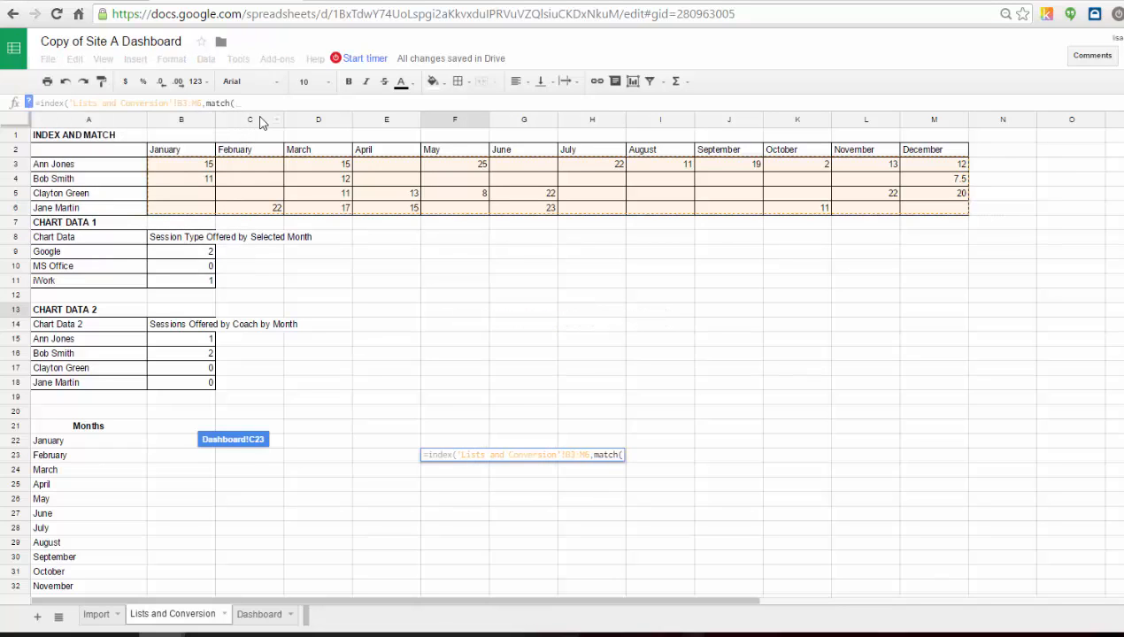
Make the first MATCH look up the coach name in E22 within 'Lists and Conversion'!A3:A6 with exact match 0.
left_click(247, 617)
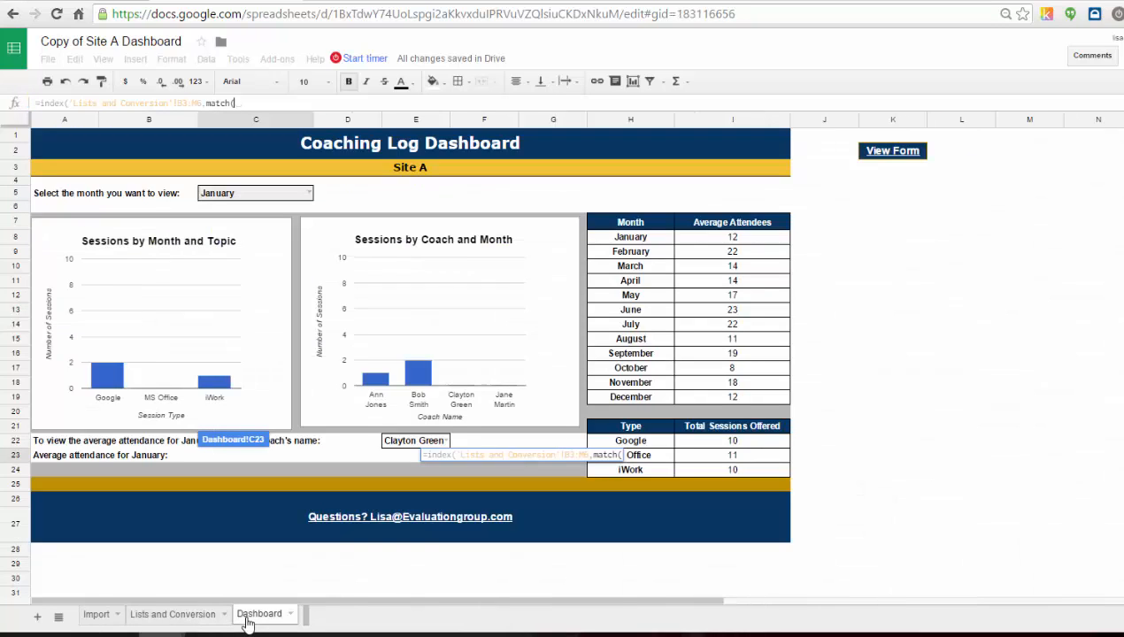
left_click(416, 441)
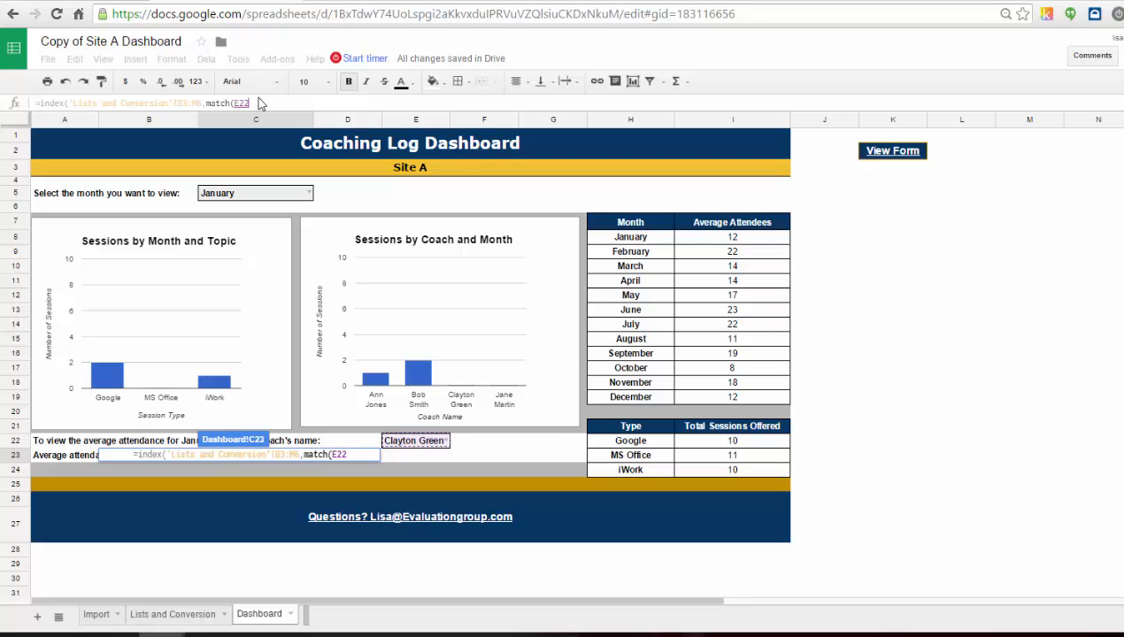
type(",")
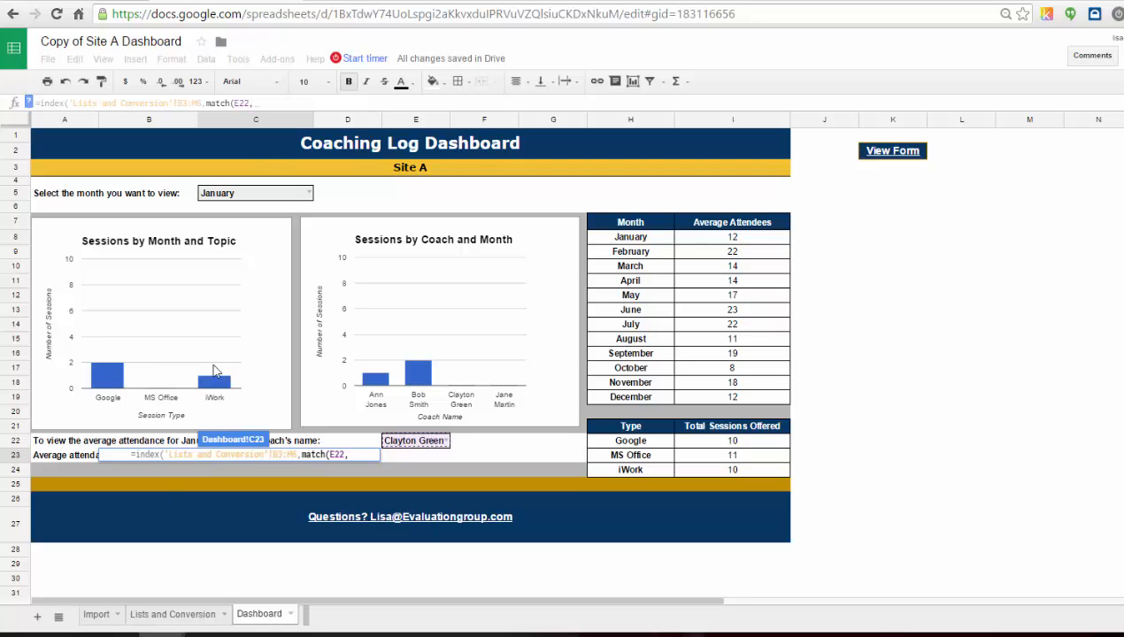
left_click(157, 619)
left_click_drag(88, 164, 92, 209)
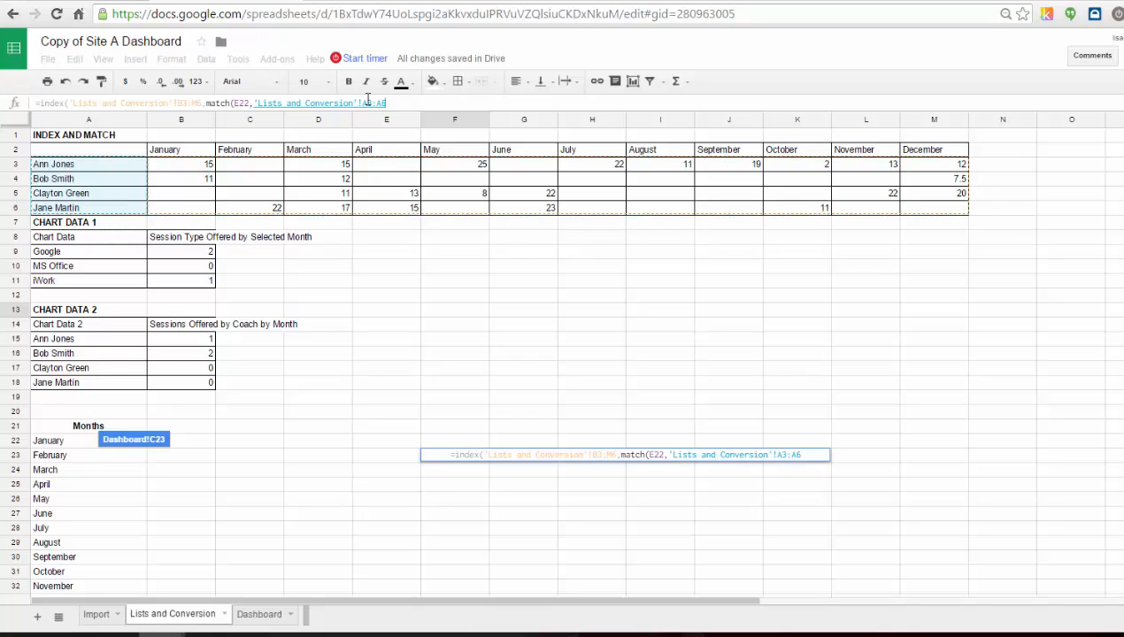
type(",")
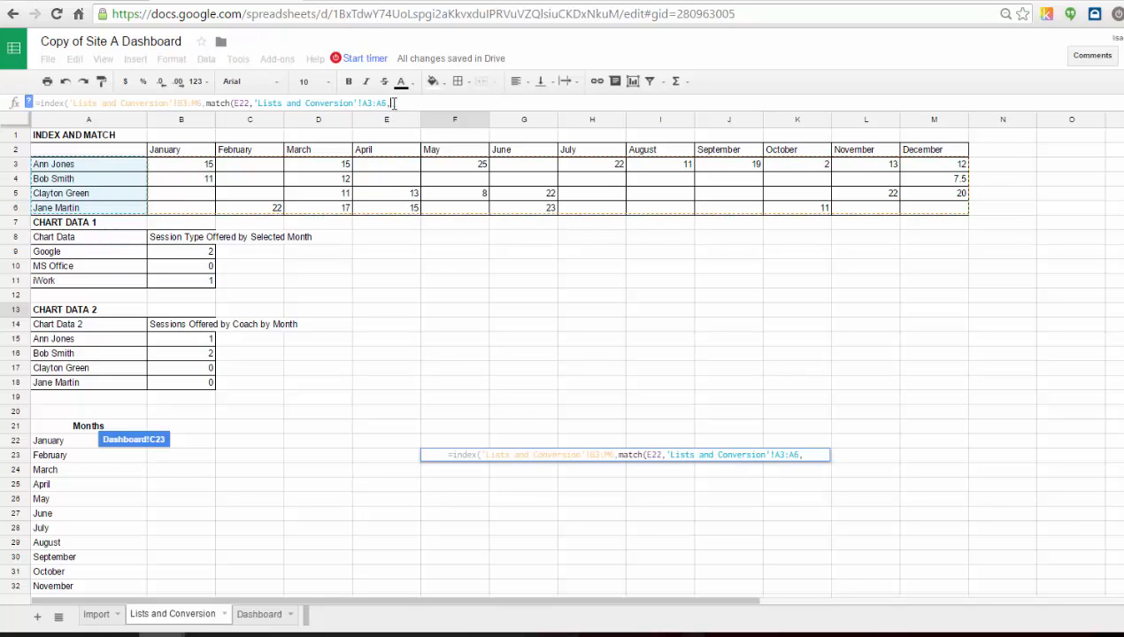
type("0)")
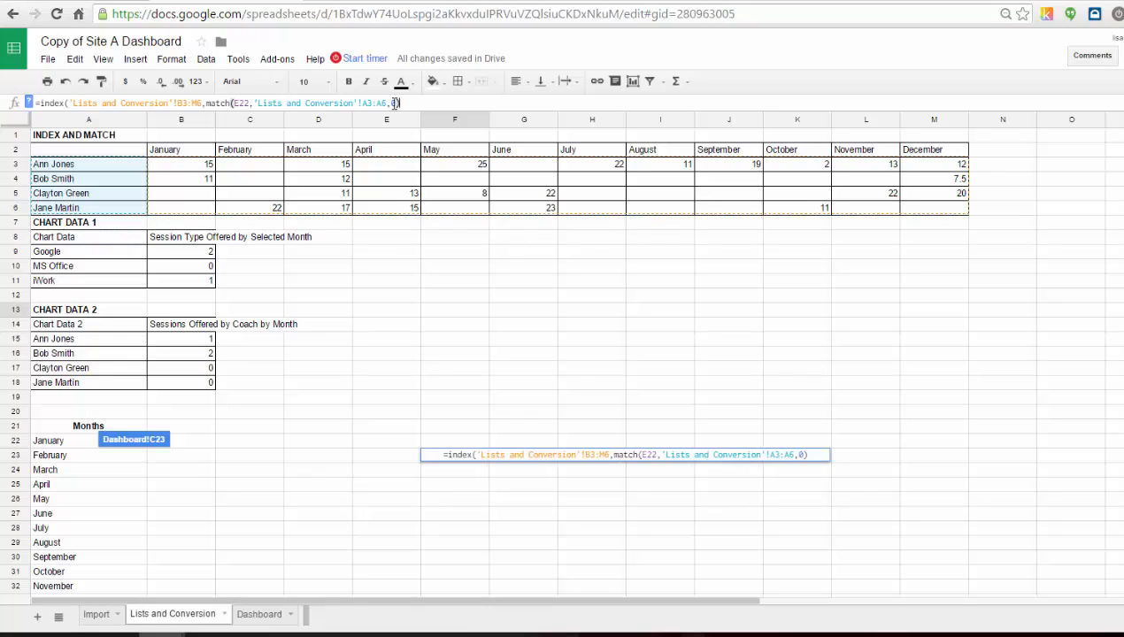
type(",")
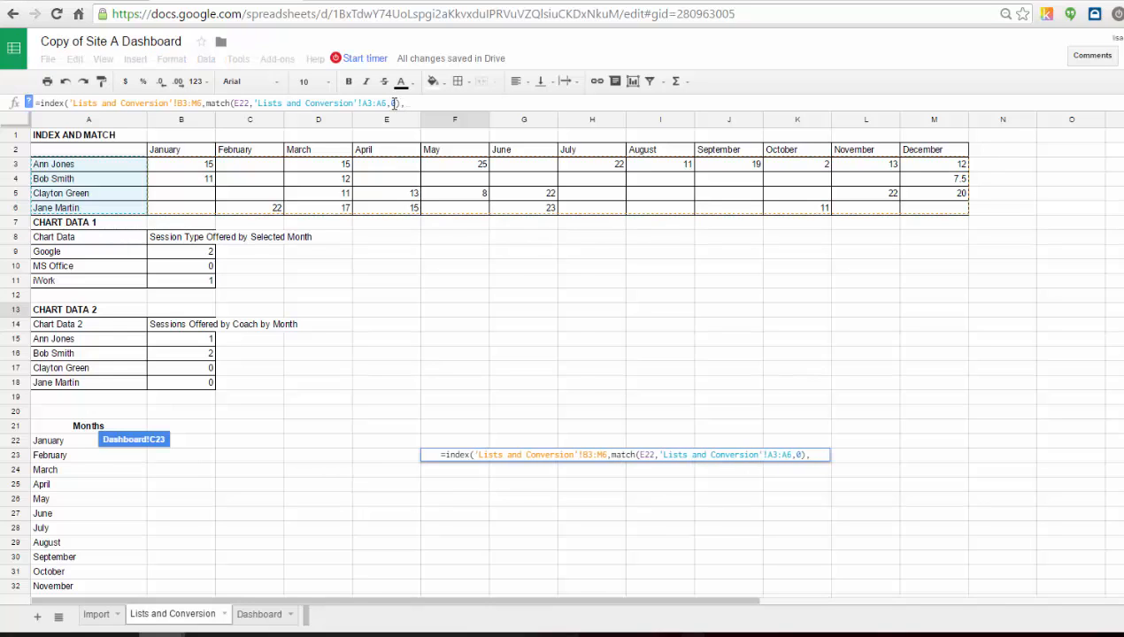
type("match(")
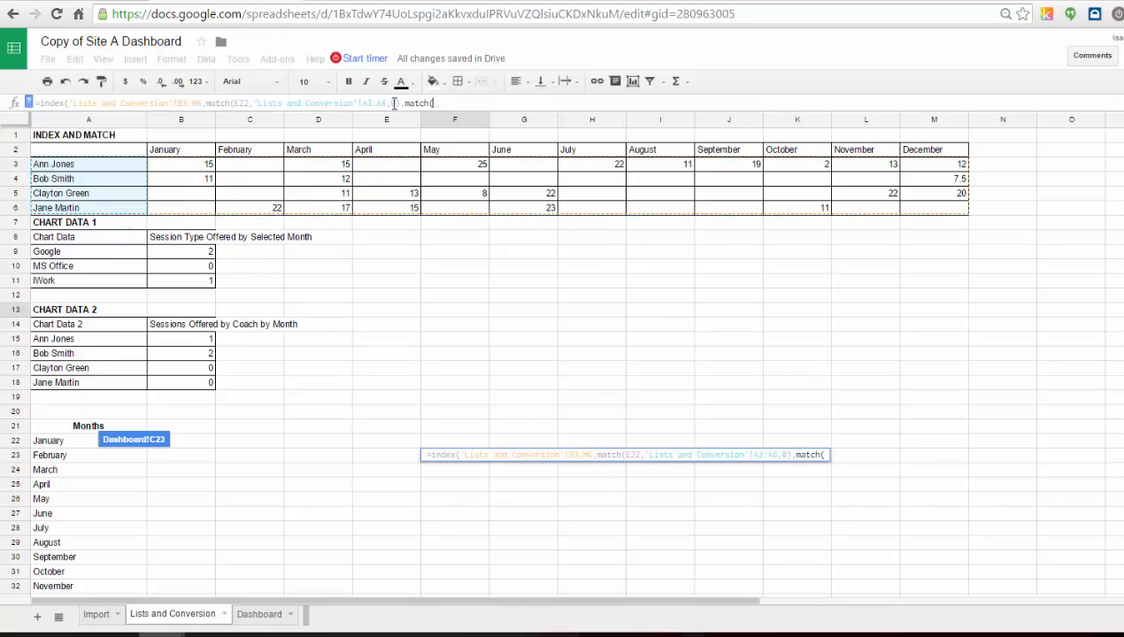
Add a second MATCH of the month in C5 against 'Lists and Conversion'!B2:M2 with 0 and enter the formula.
left_click(252, 617)
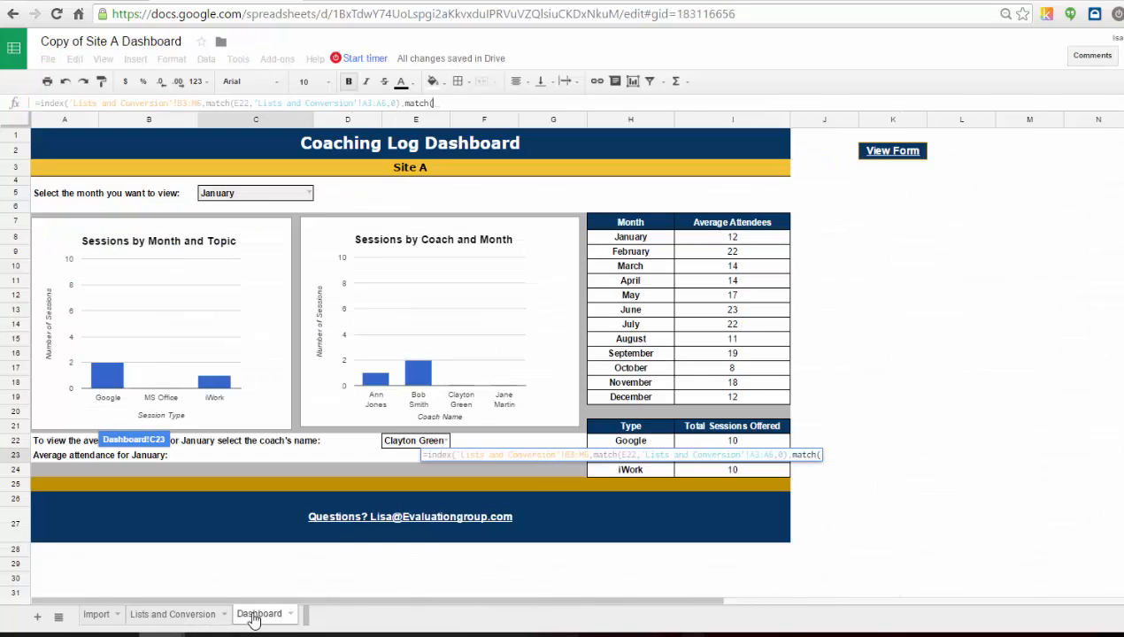
left_click(249, 195)
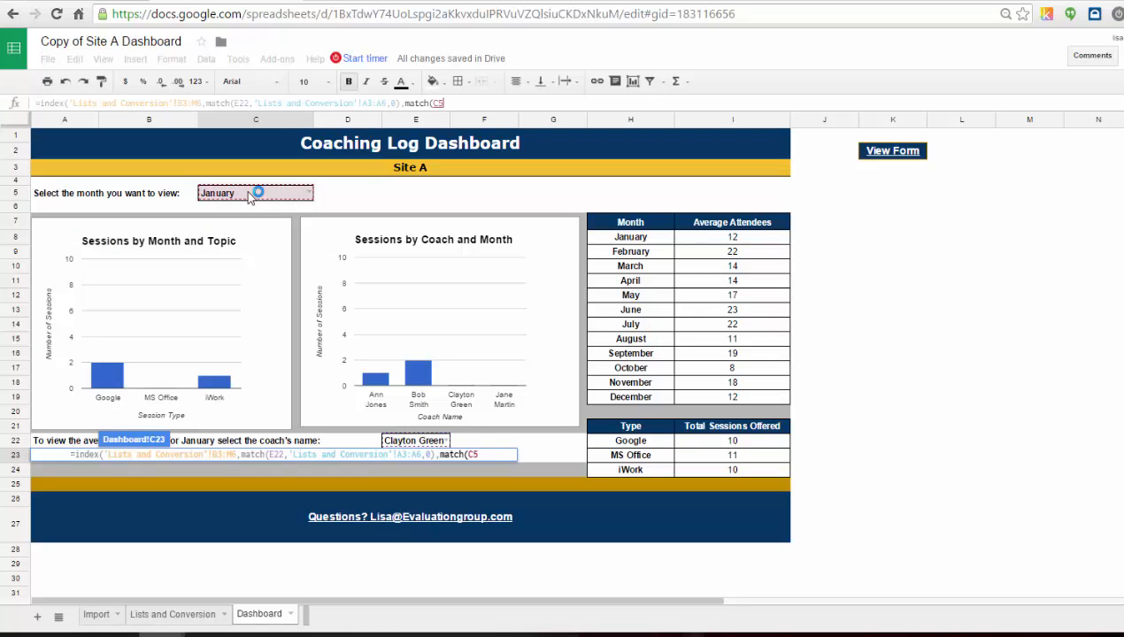
type(",")
left_click(173, 614)
left_click(209, 151)
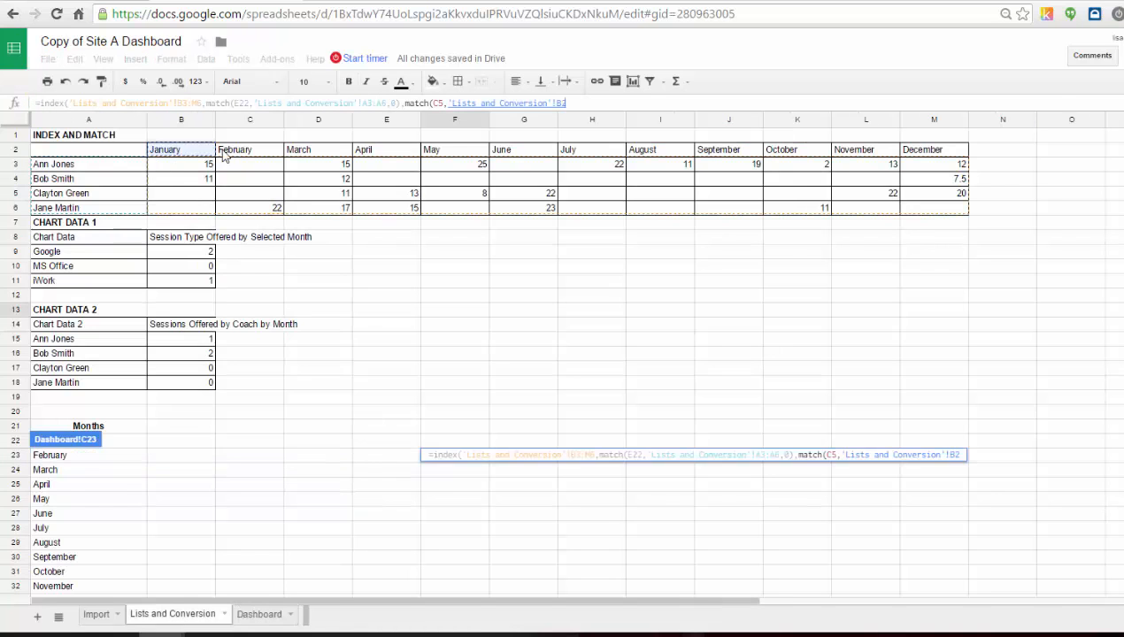
left_click_drag(223, 156, 924, 155)
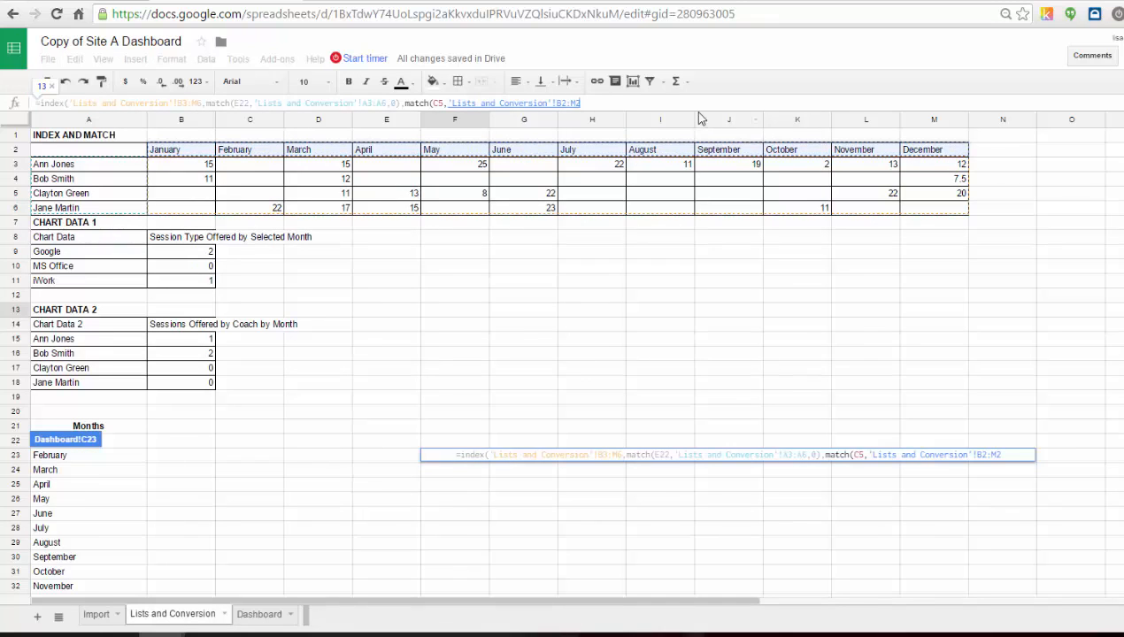
type(",0")
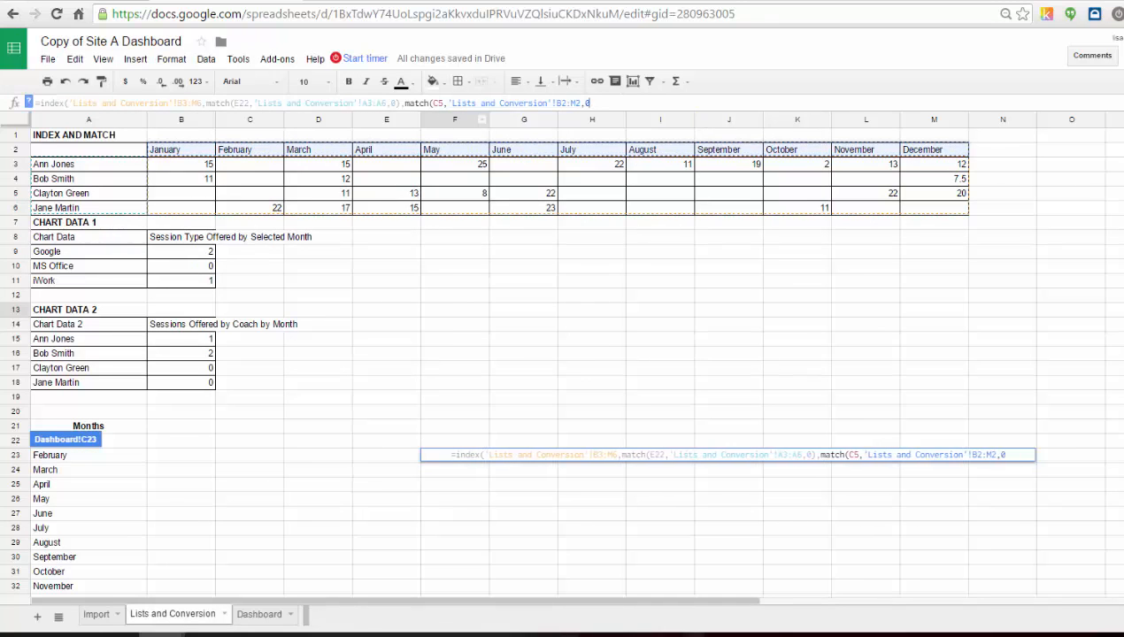
key("Return")
left_click(177, 619)
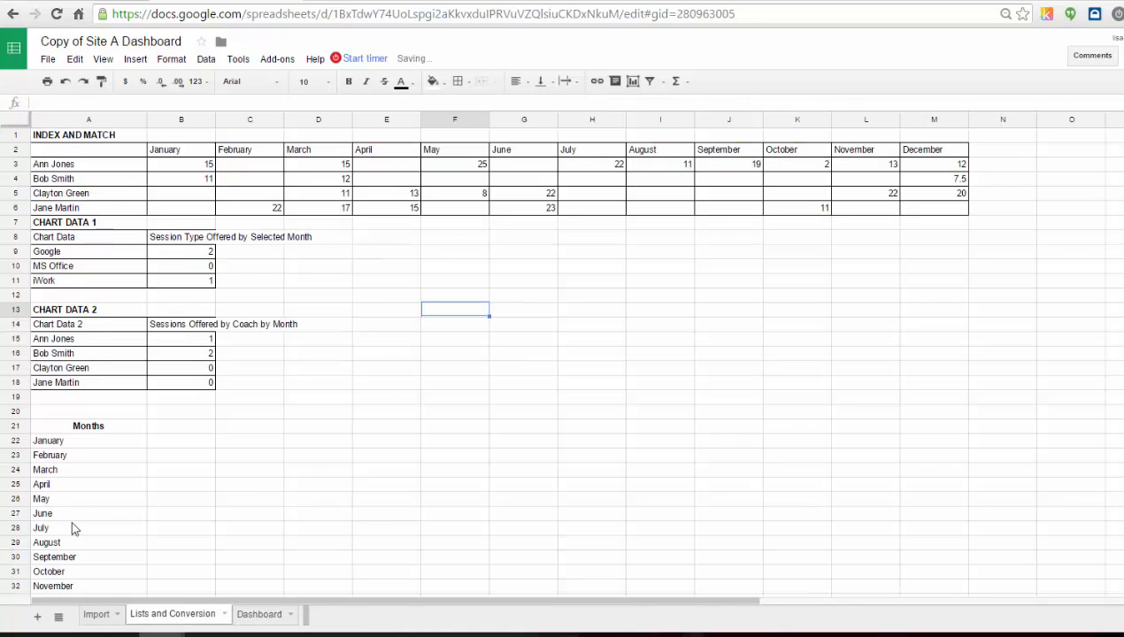
left_click(259, 614)
left_click(611, 104)
key("Return")
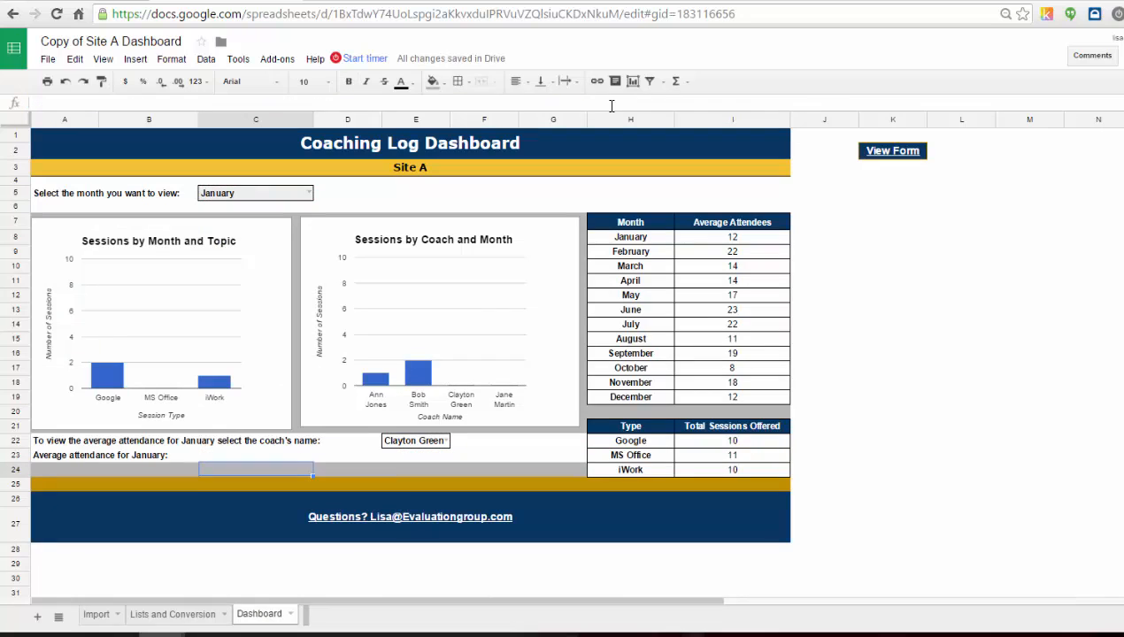
left_click(245, 454)
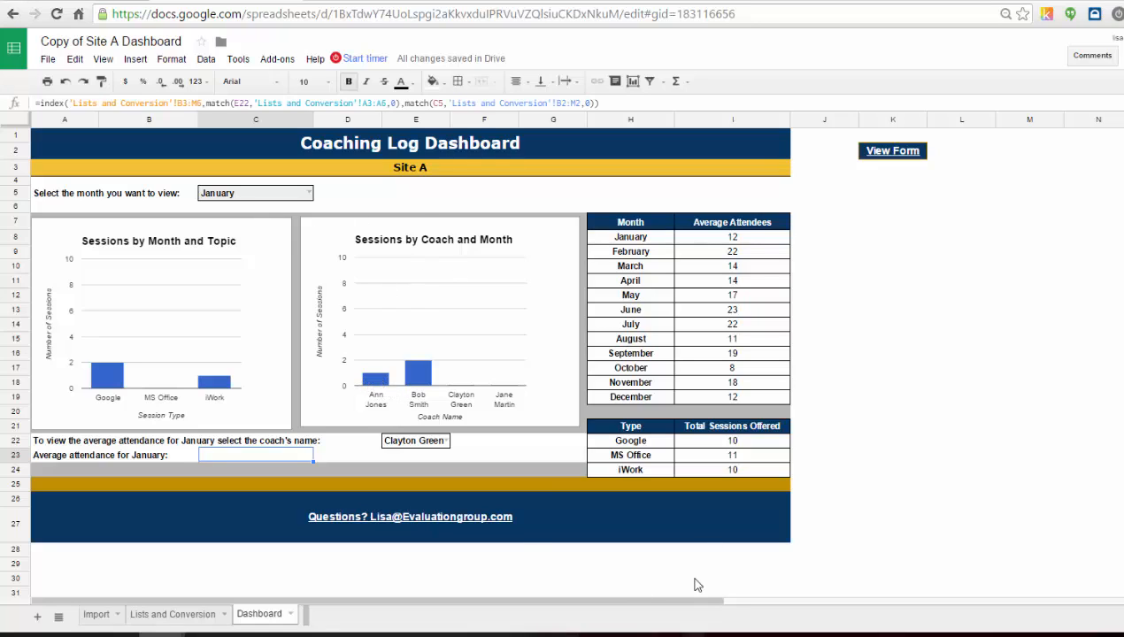
left_click(448, 444)
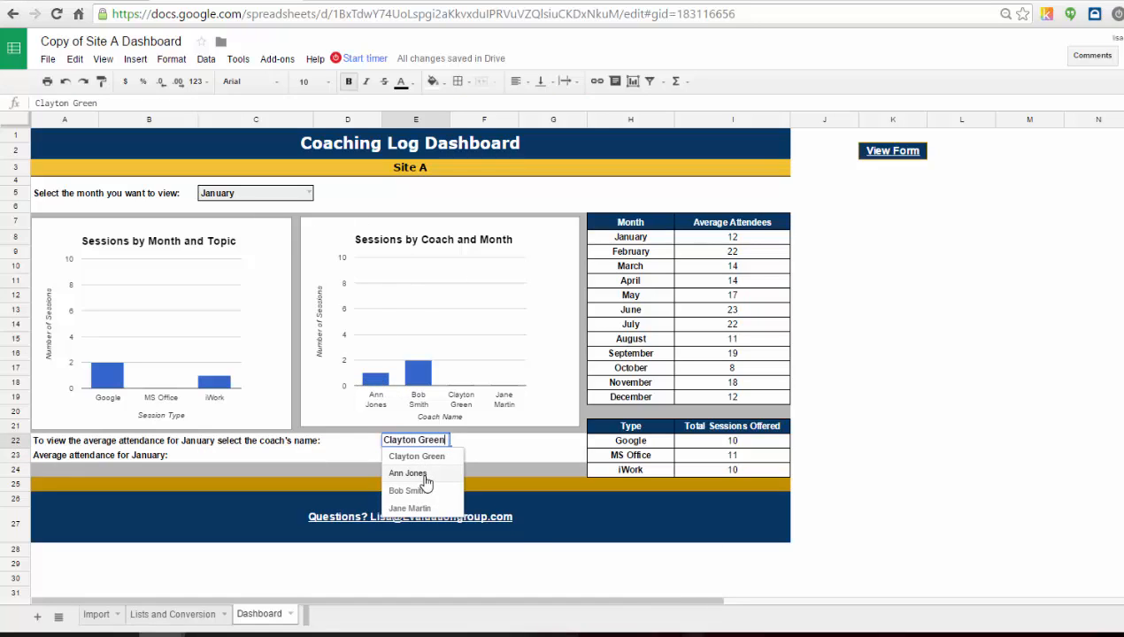
left_click(425, 473)
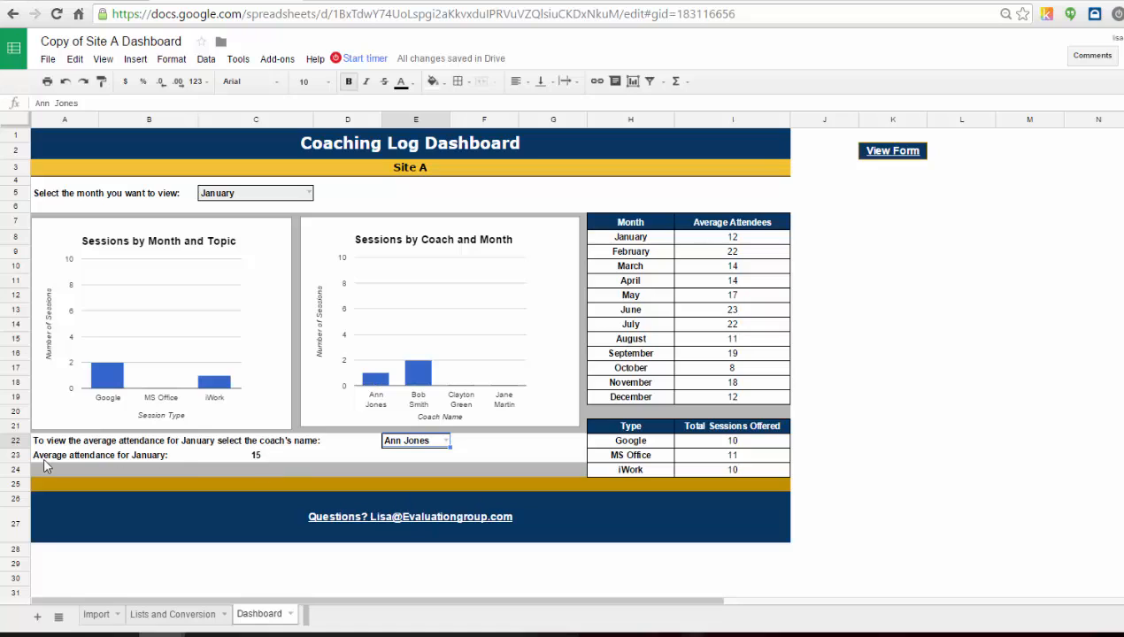
Choose another coach in the coach dropdown to test the lookup again.
left_click(286, 452)
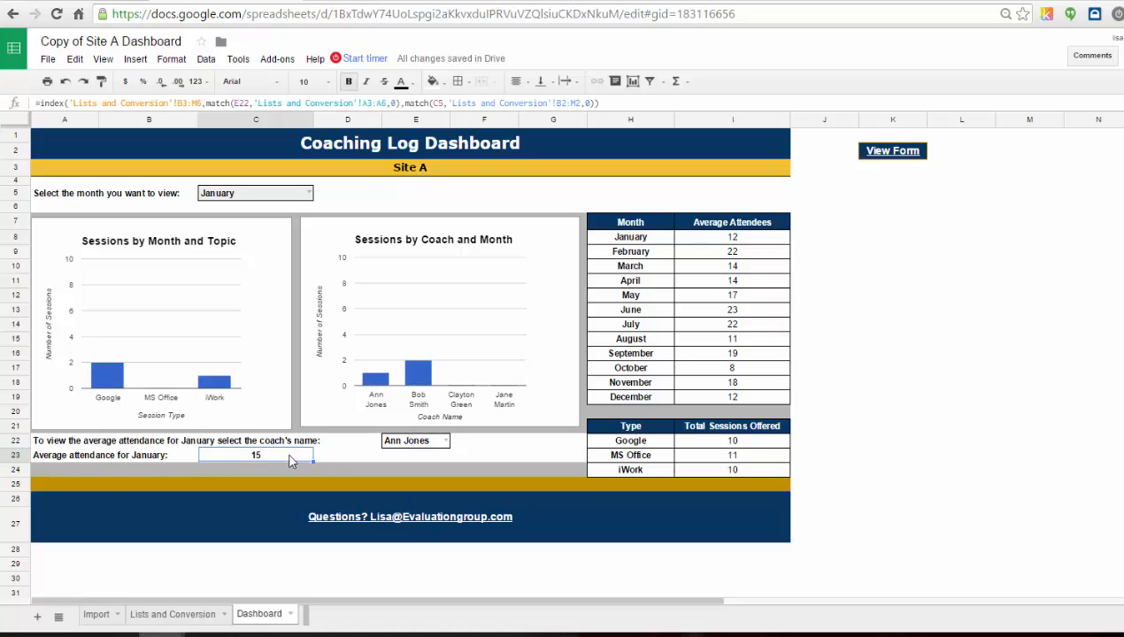
left_click(440, 442)
left_click(445, 441)
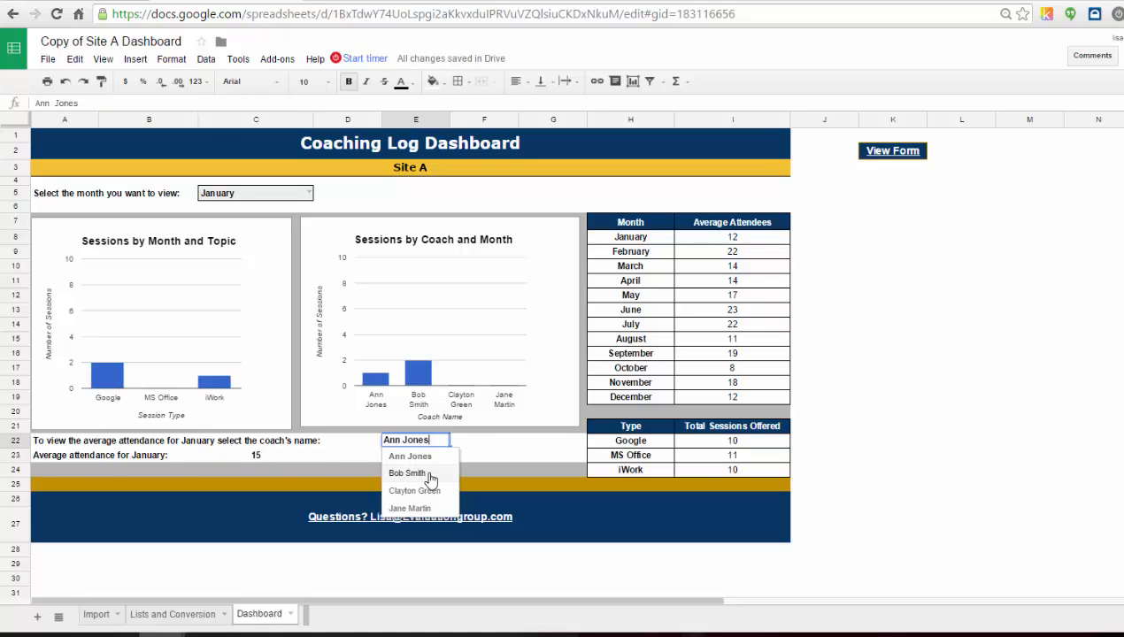
left_click(414, 469)
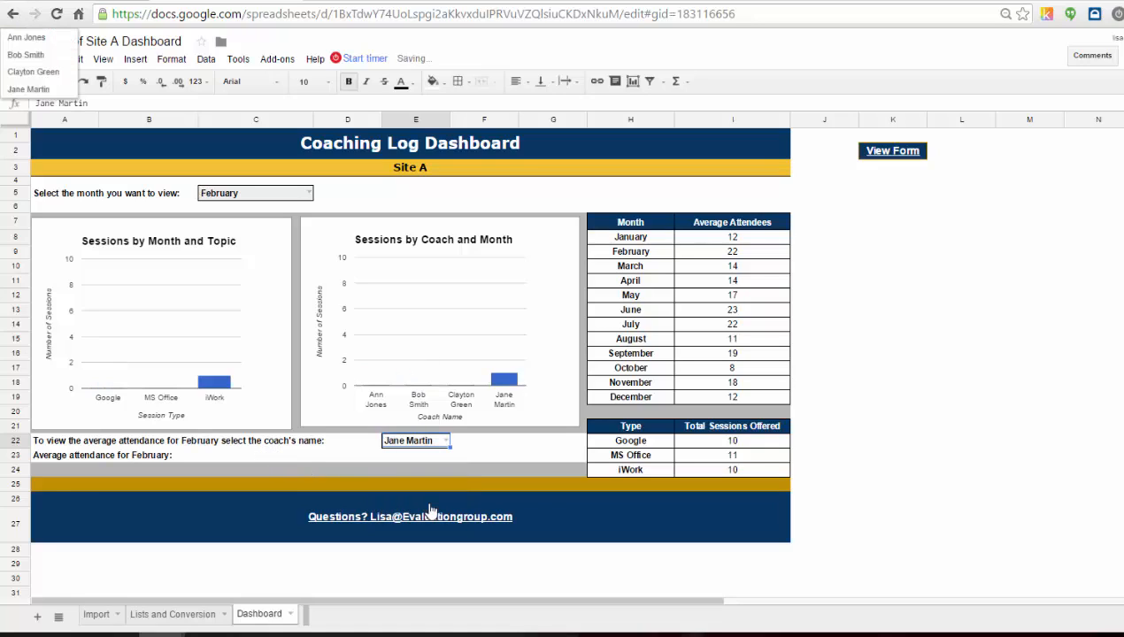